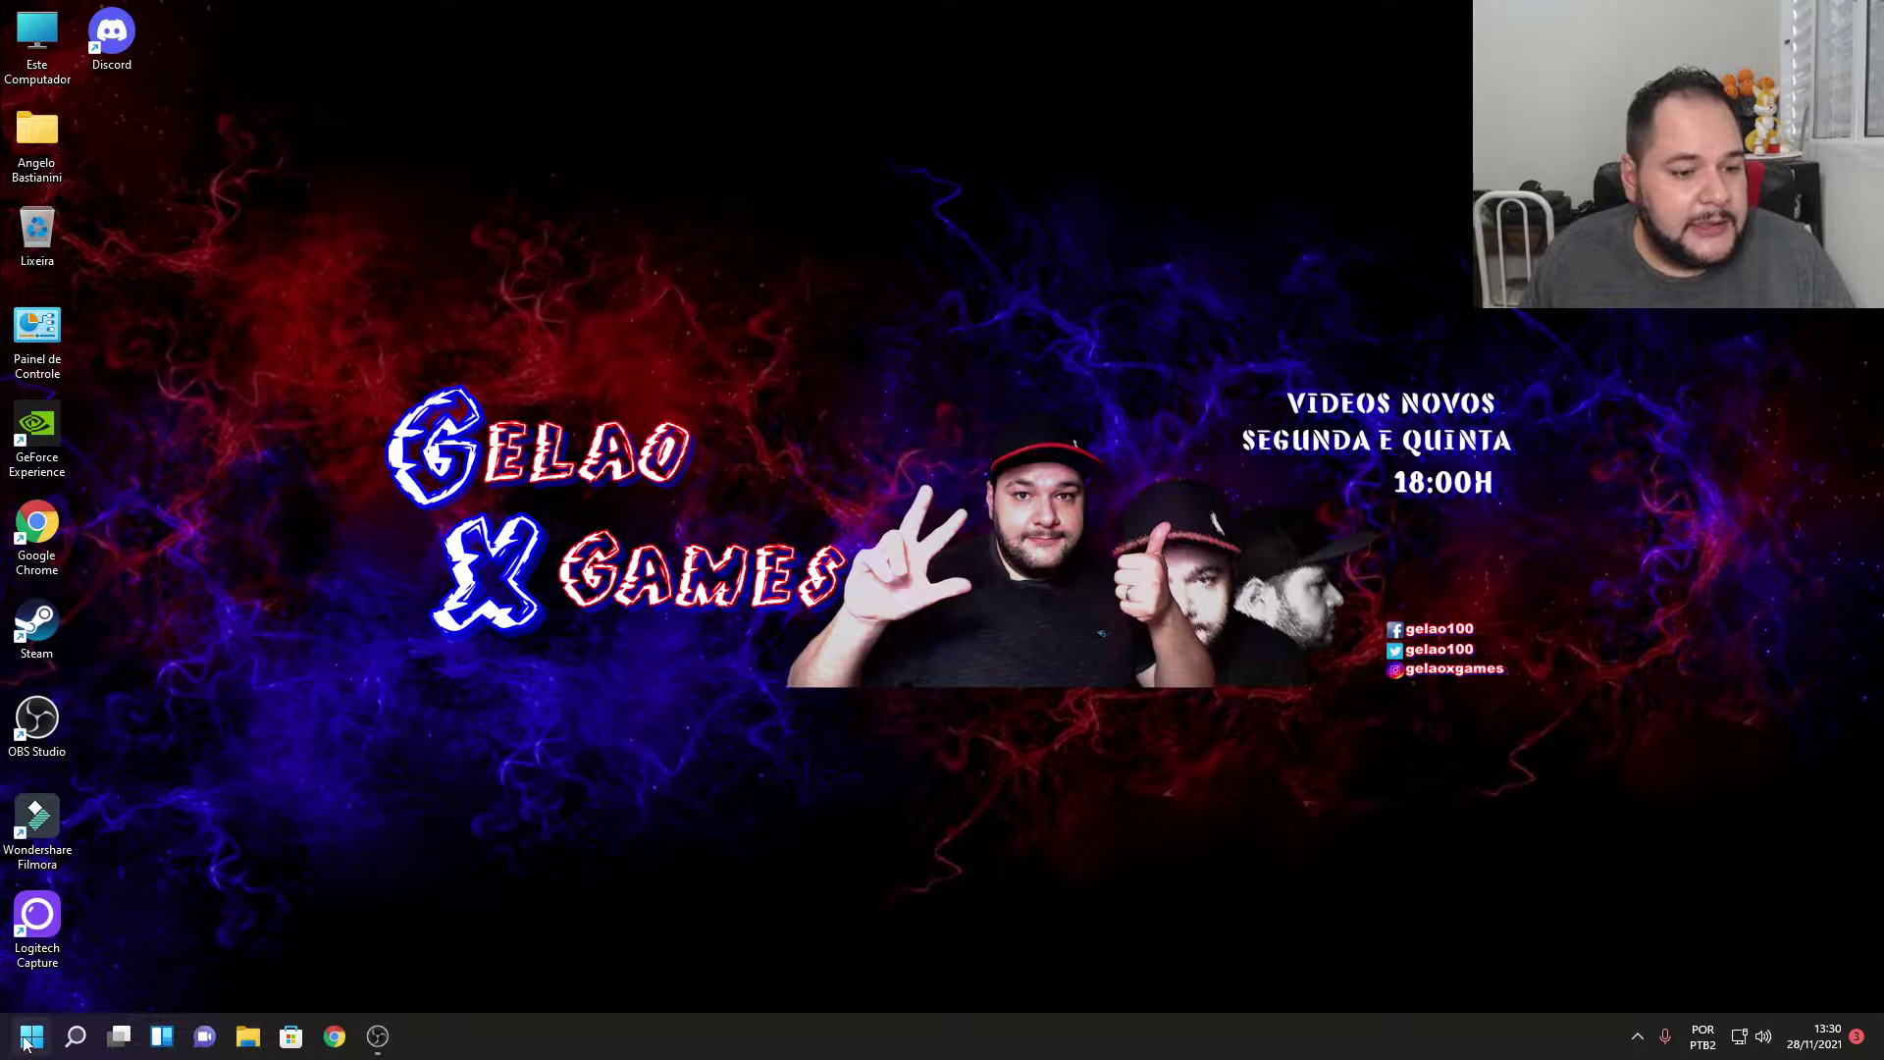
Open the Aplicativos e recursos page in the Windows settings.
{"action": "left_click", "coordinate": [27, 1040]}
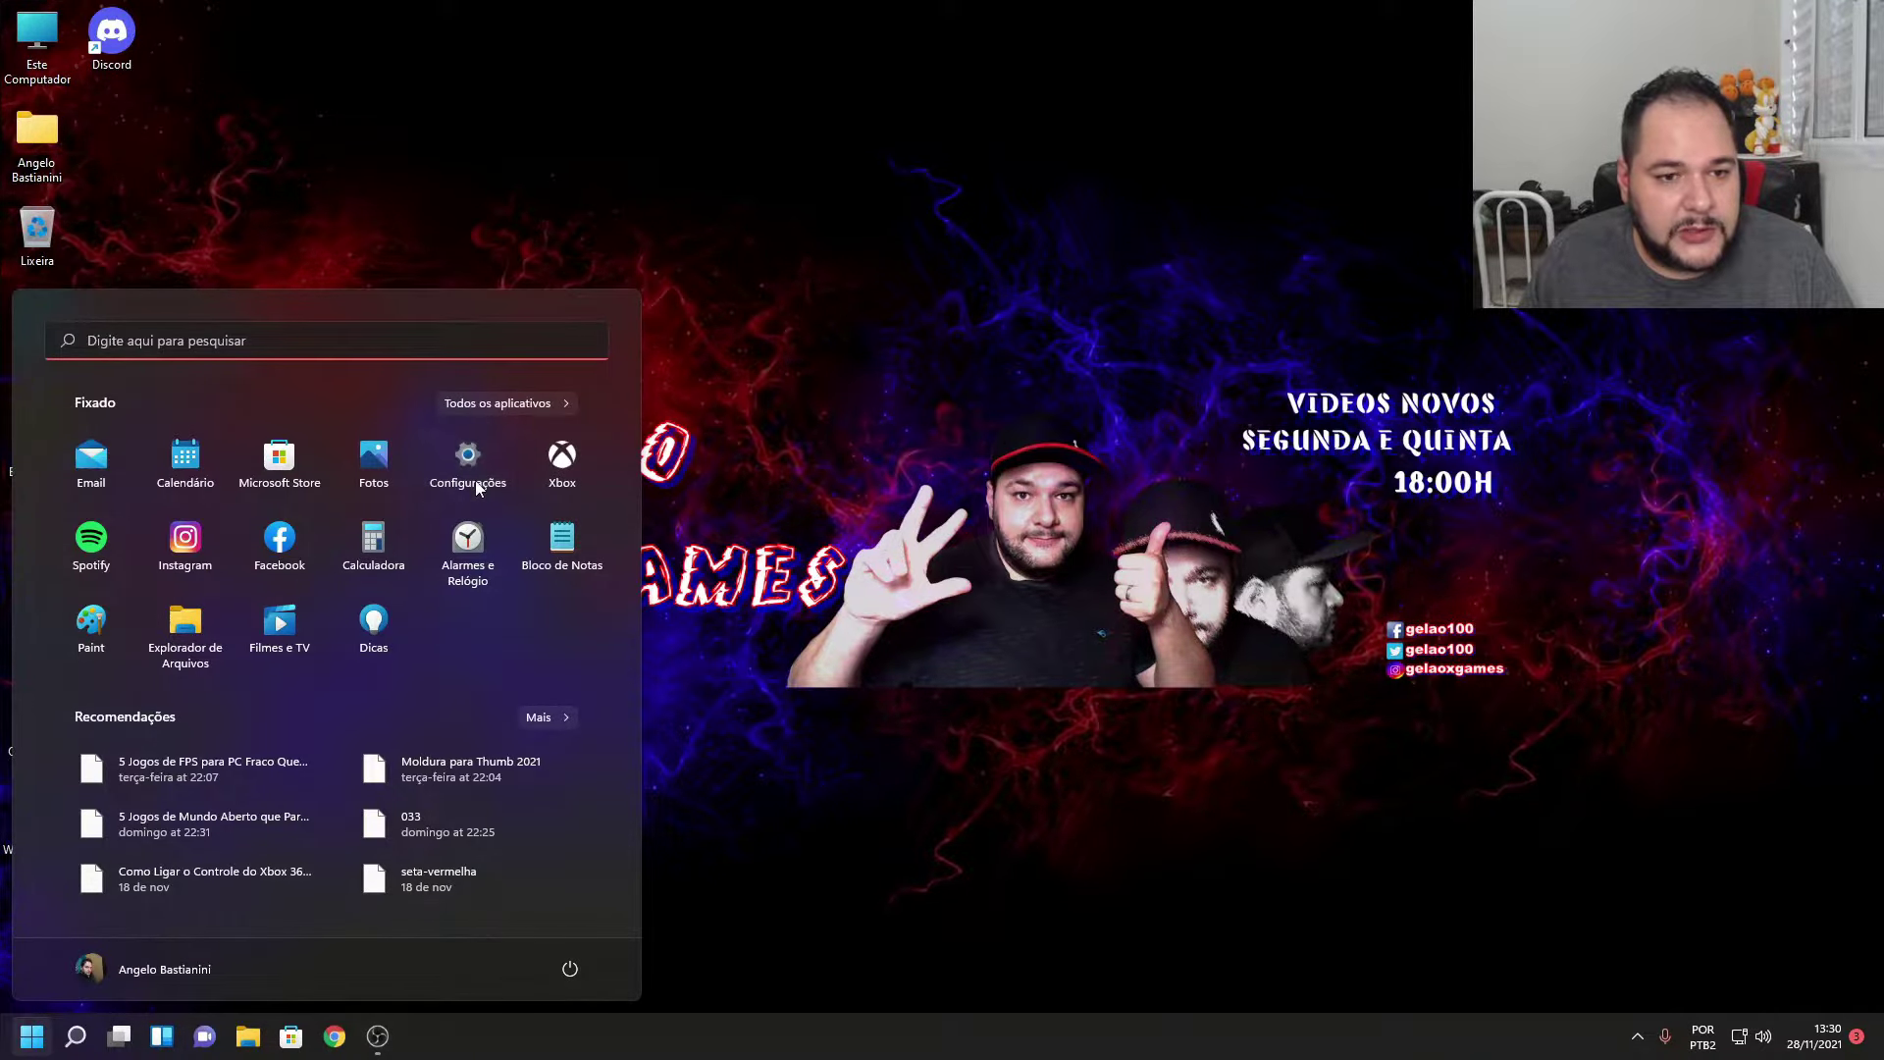
{"action": "left_click", "coordinate": [468, 462]}
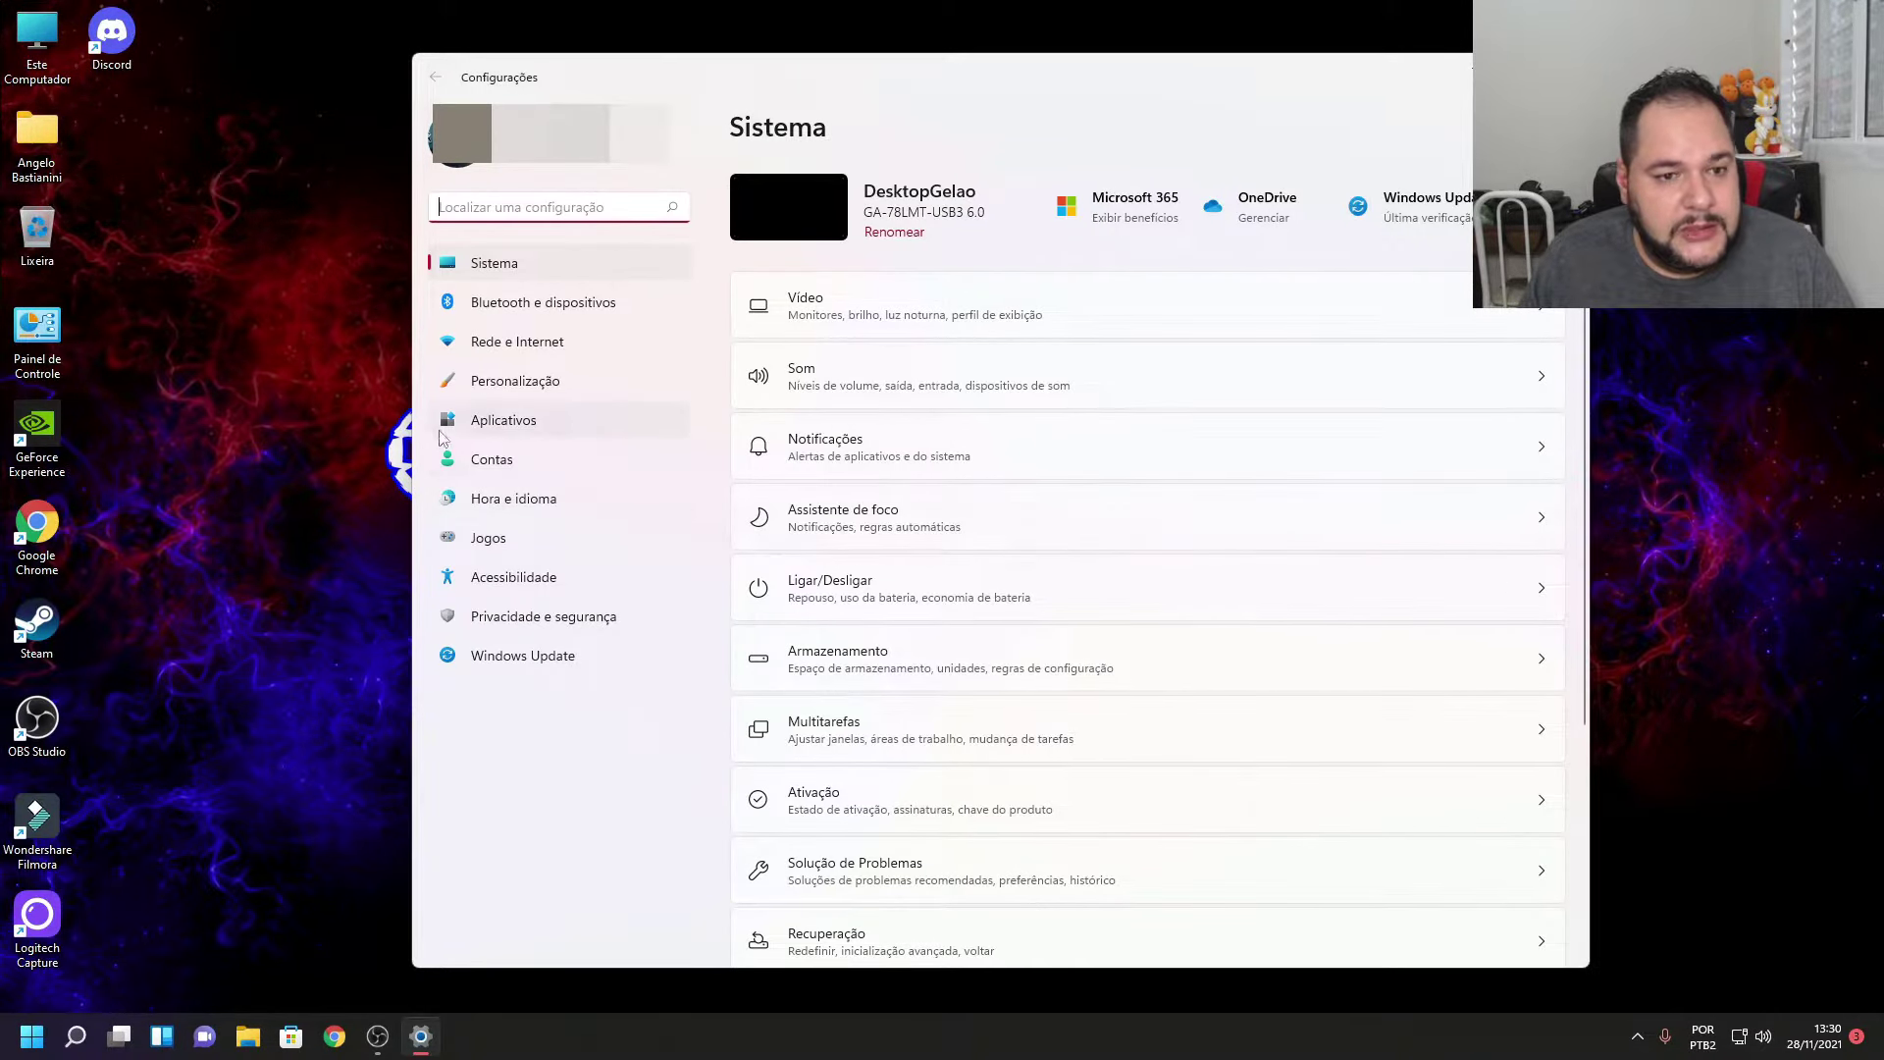
{"action": "left_click", "coordinate": [504, 432]}
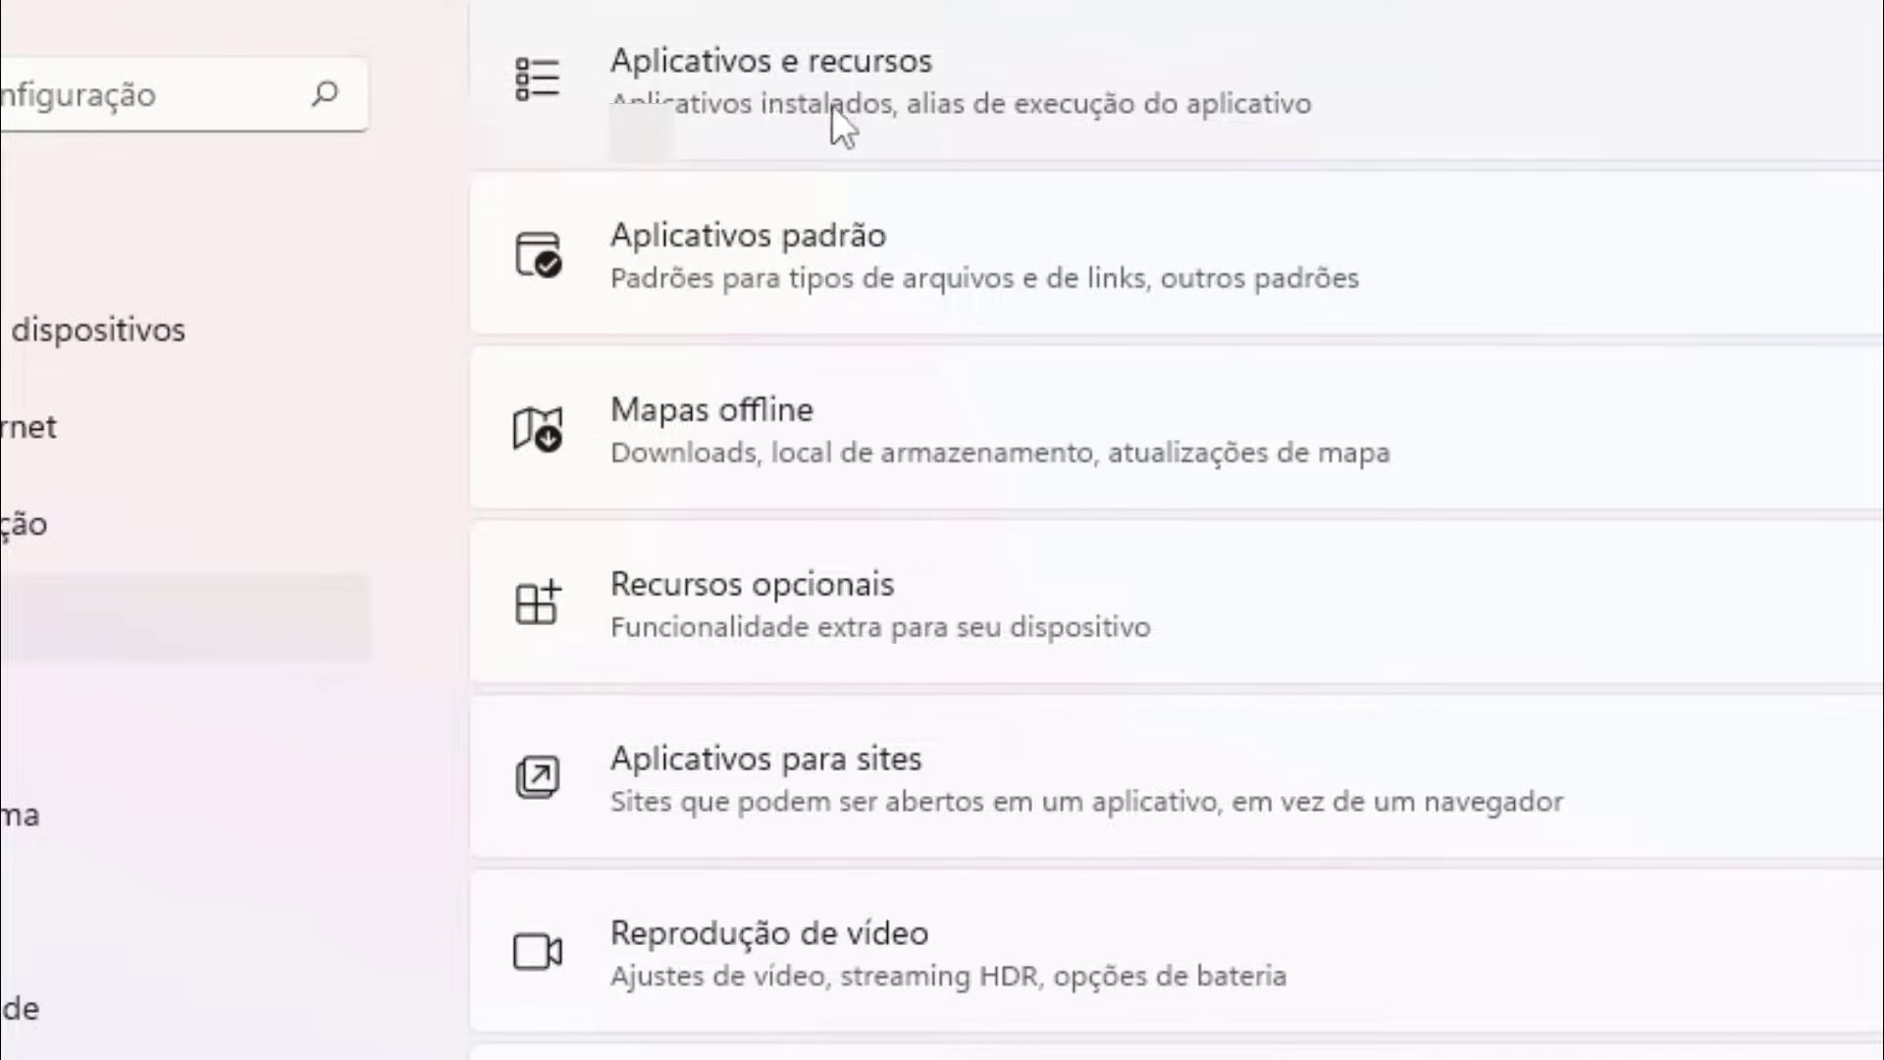
{"action": "left_click", "coordinate": [1086, 85]}
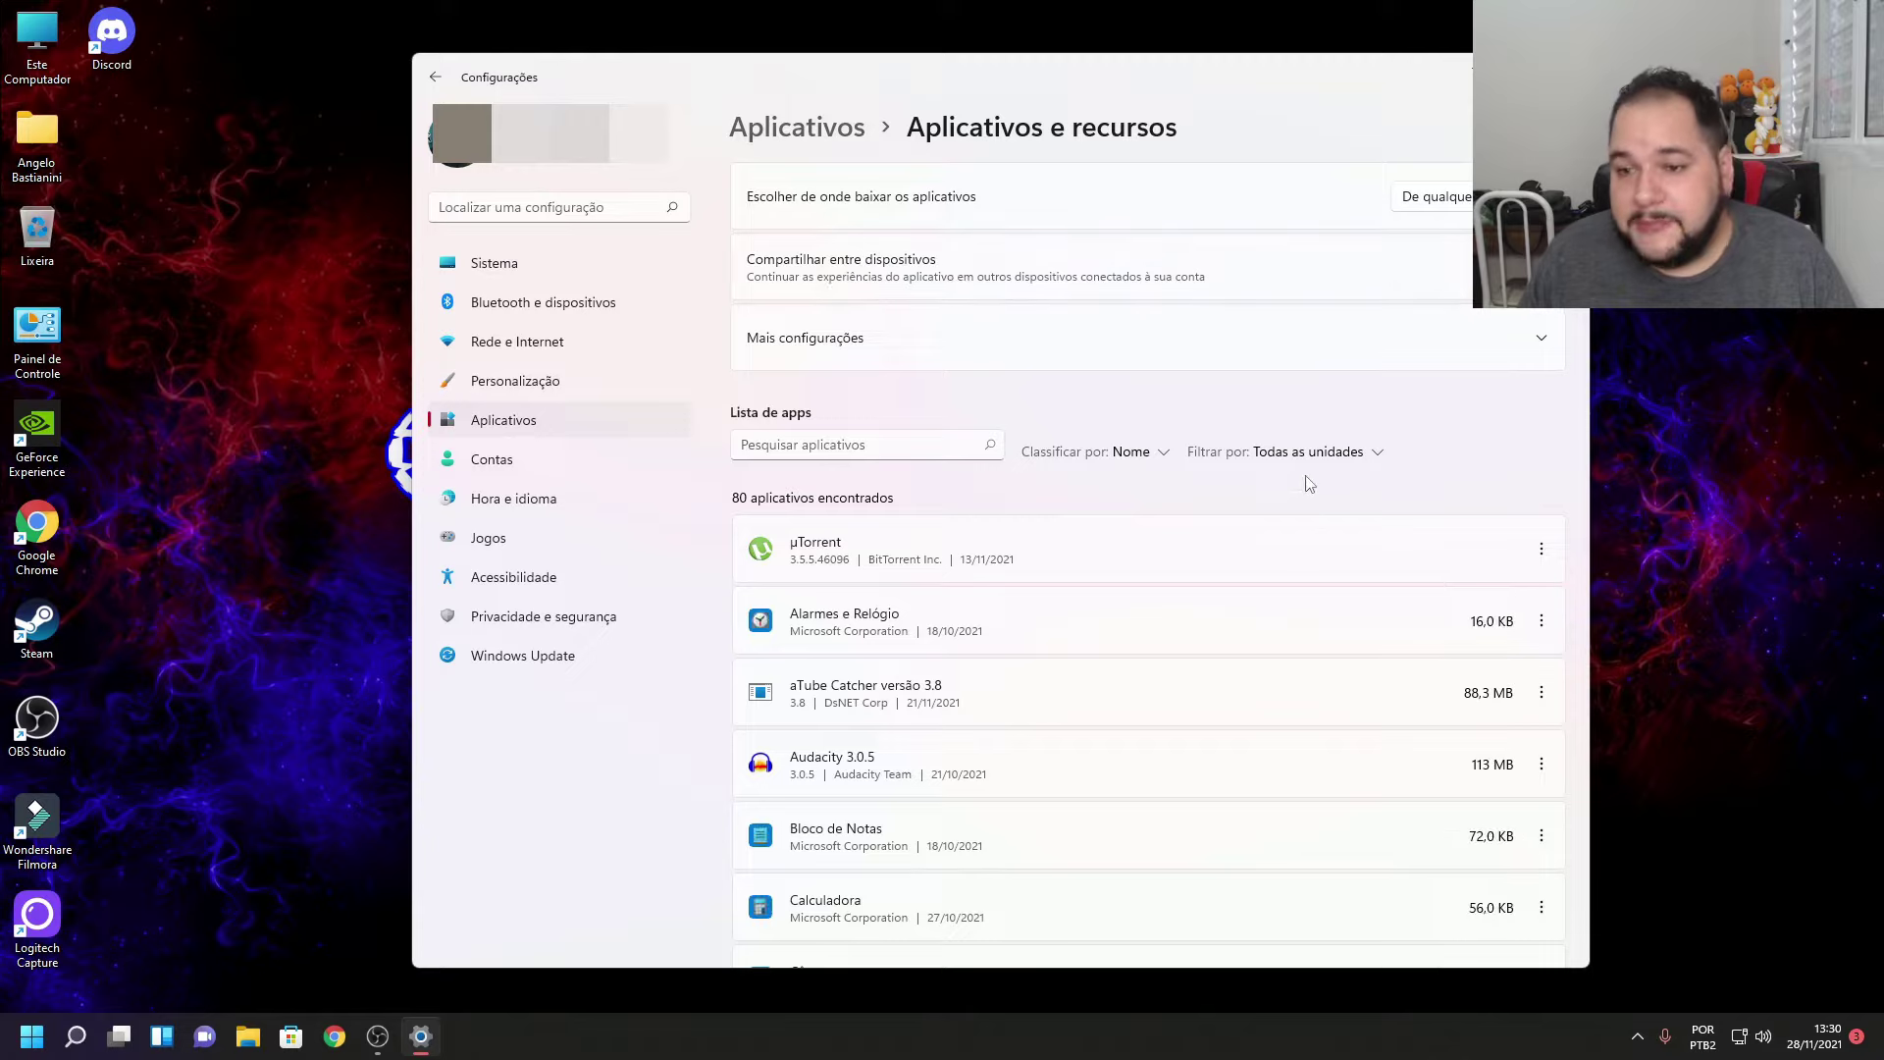
Set the background permission of the Alarmes e Relógio app to Nunca in its advanced options.
{"action": "scroll", "coordinate": [1243, 439], "scroll_direction": "down", "scroll_amount": 2}
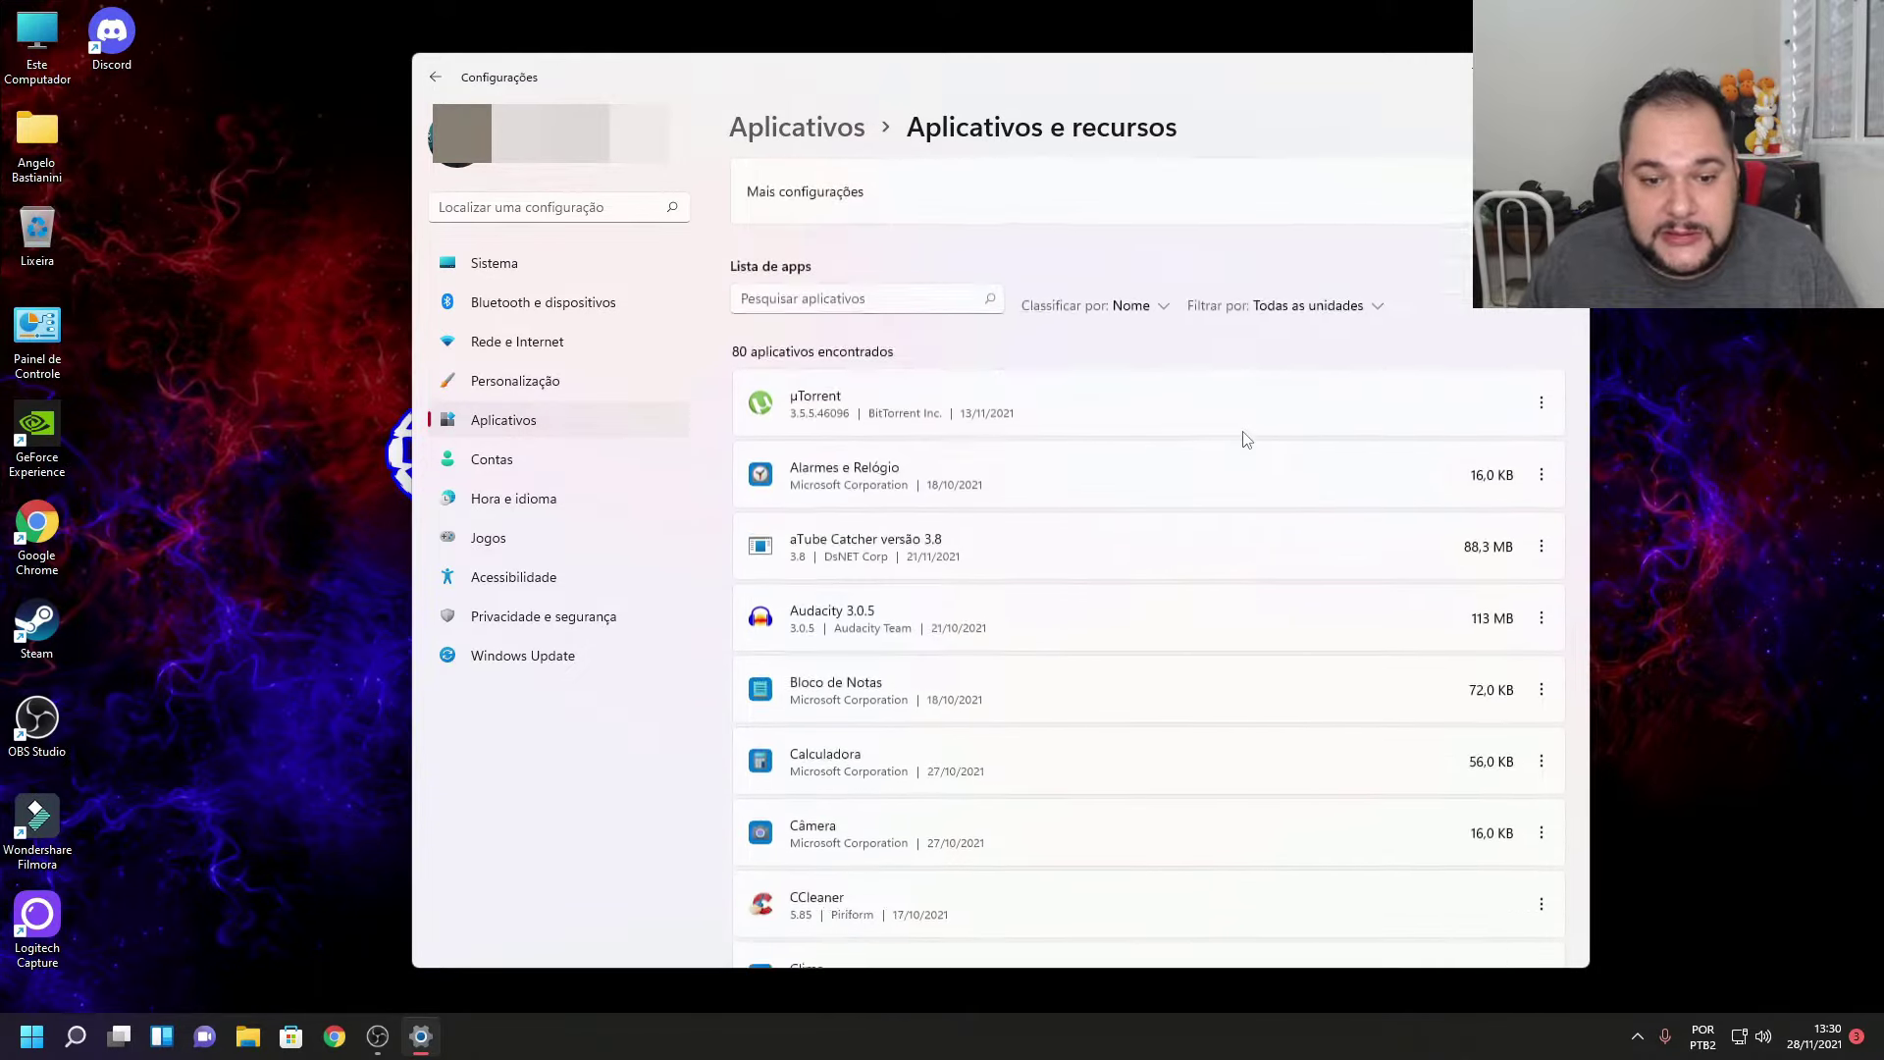
{"action": "scroll", "coordinate": [1246, 437], "scroll_direction": "down", "scroll_amount": 3}
{"action": "scroll", "coordinate": [1246, 433], "scroll_direction": "up", "scroll_amount": 2}
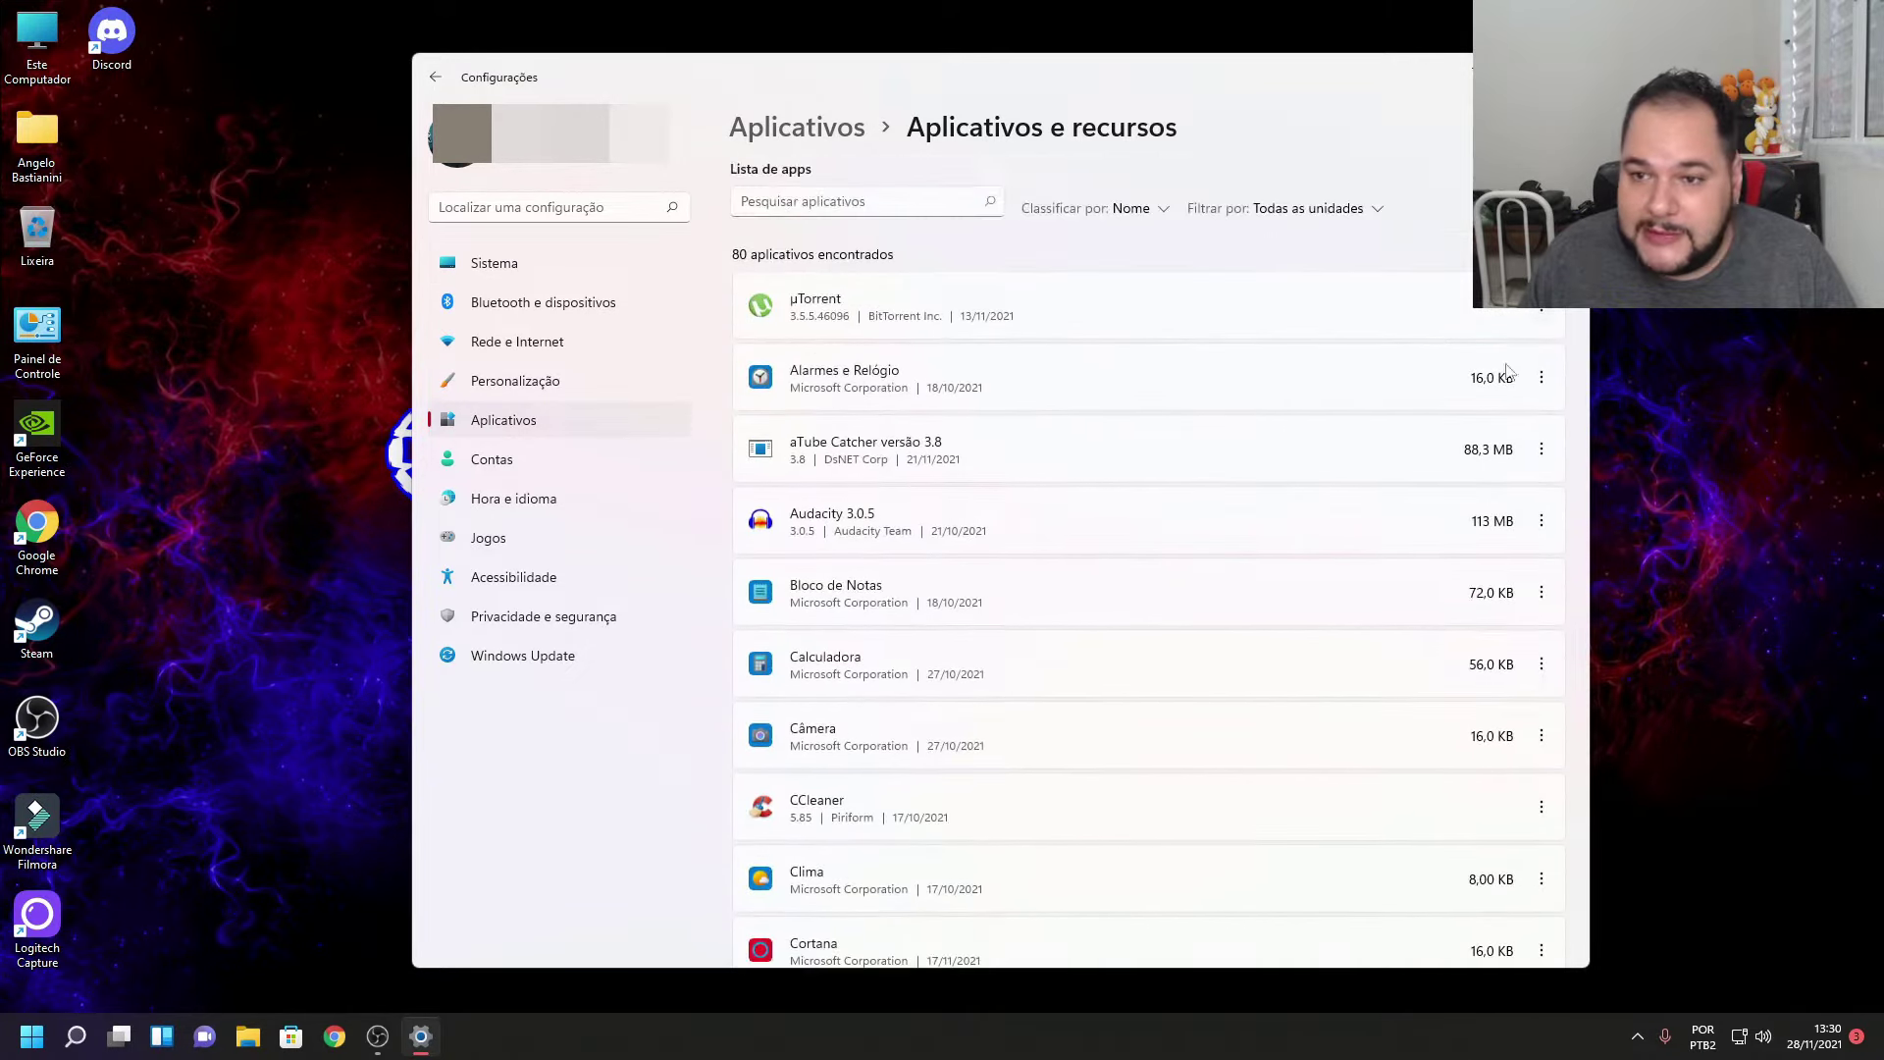
{"action": "left_click_drag", "start_coordinate": [1584, 294], "coordinate": [1588, 236]}
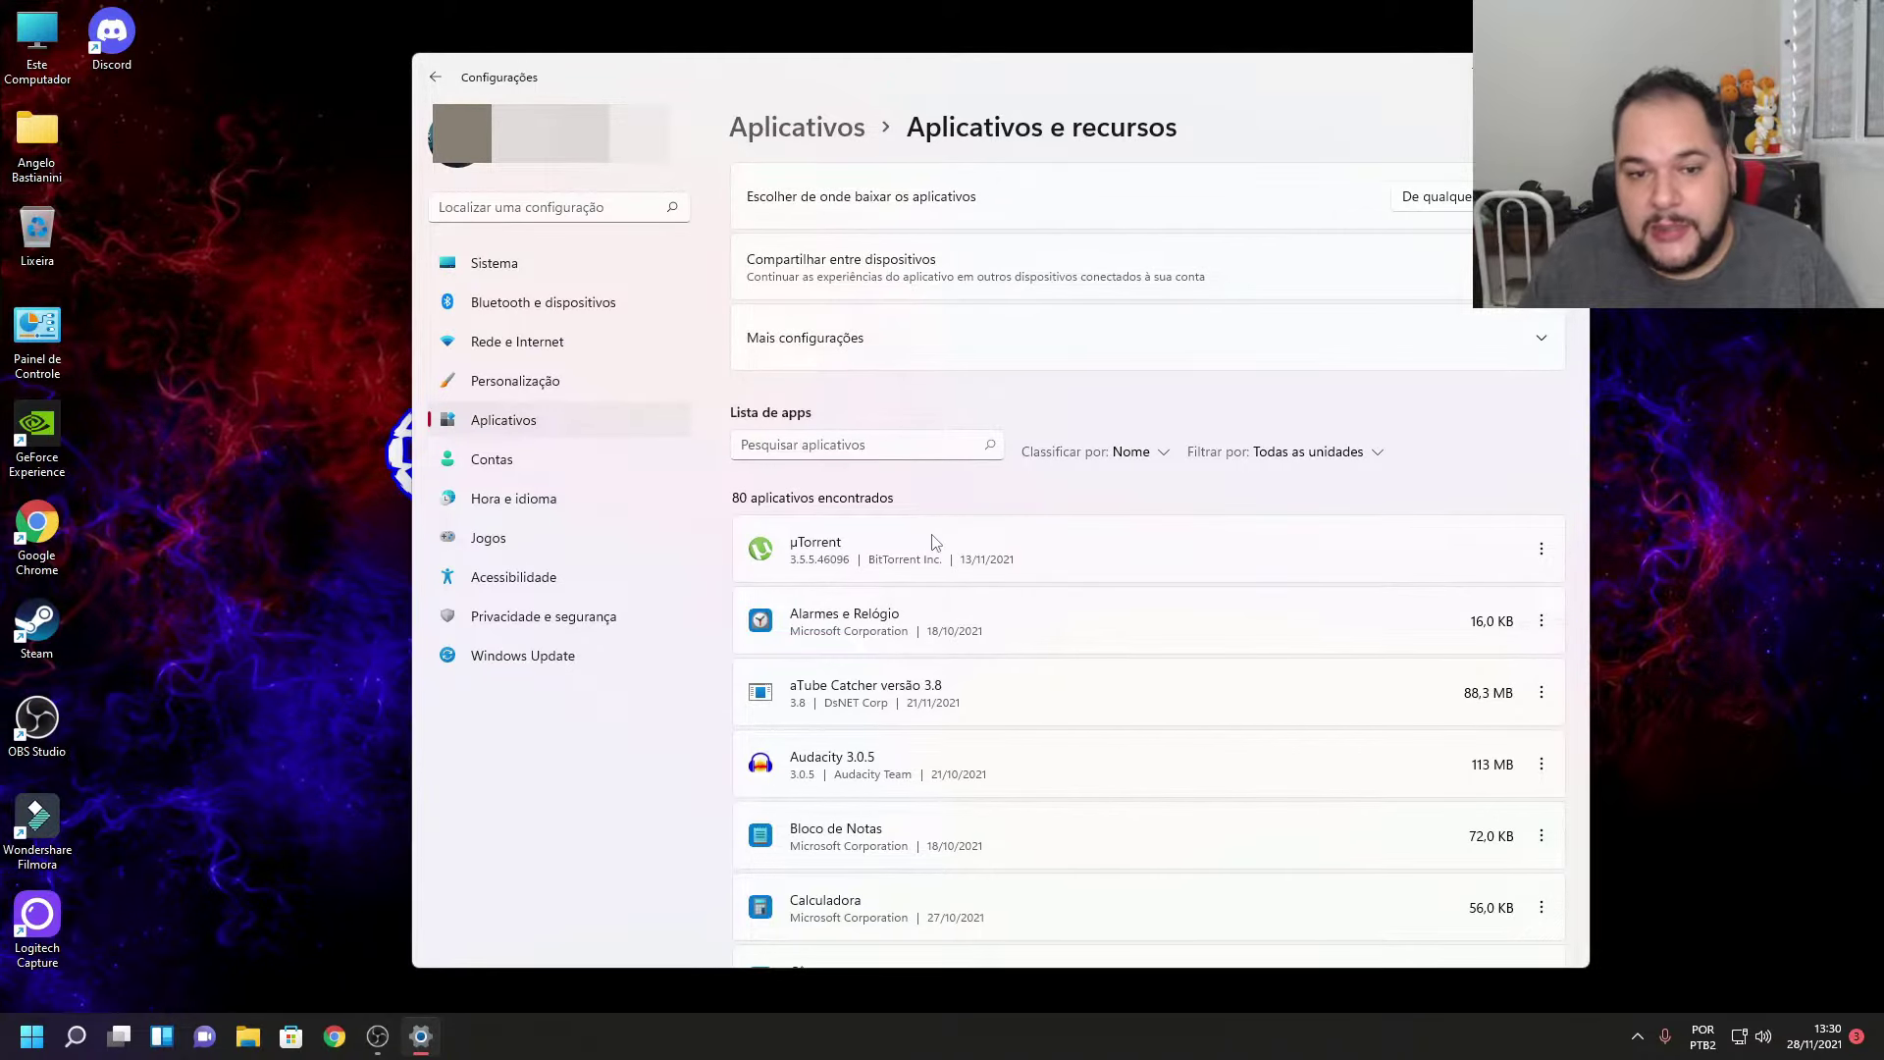
{"action": "scroll", "coordinate": [969, 543], "scroll_direction": "down", "scroll_amount": 3}
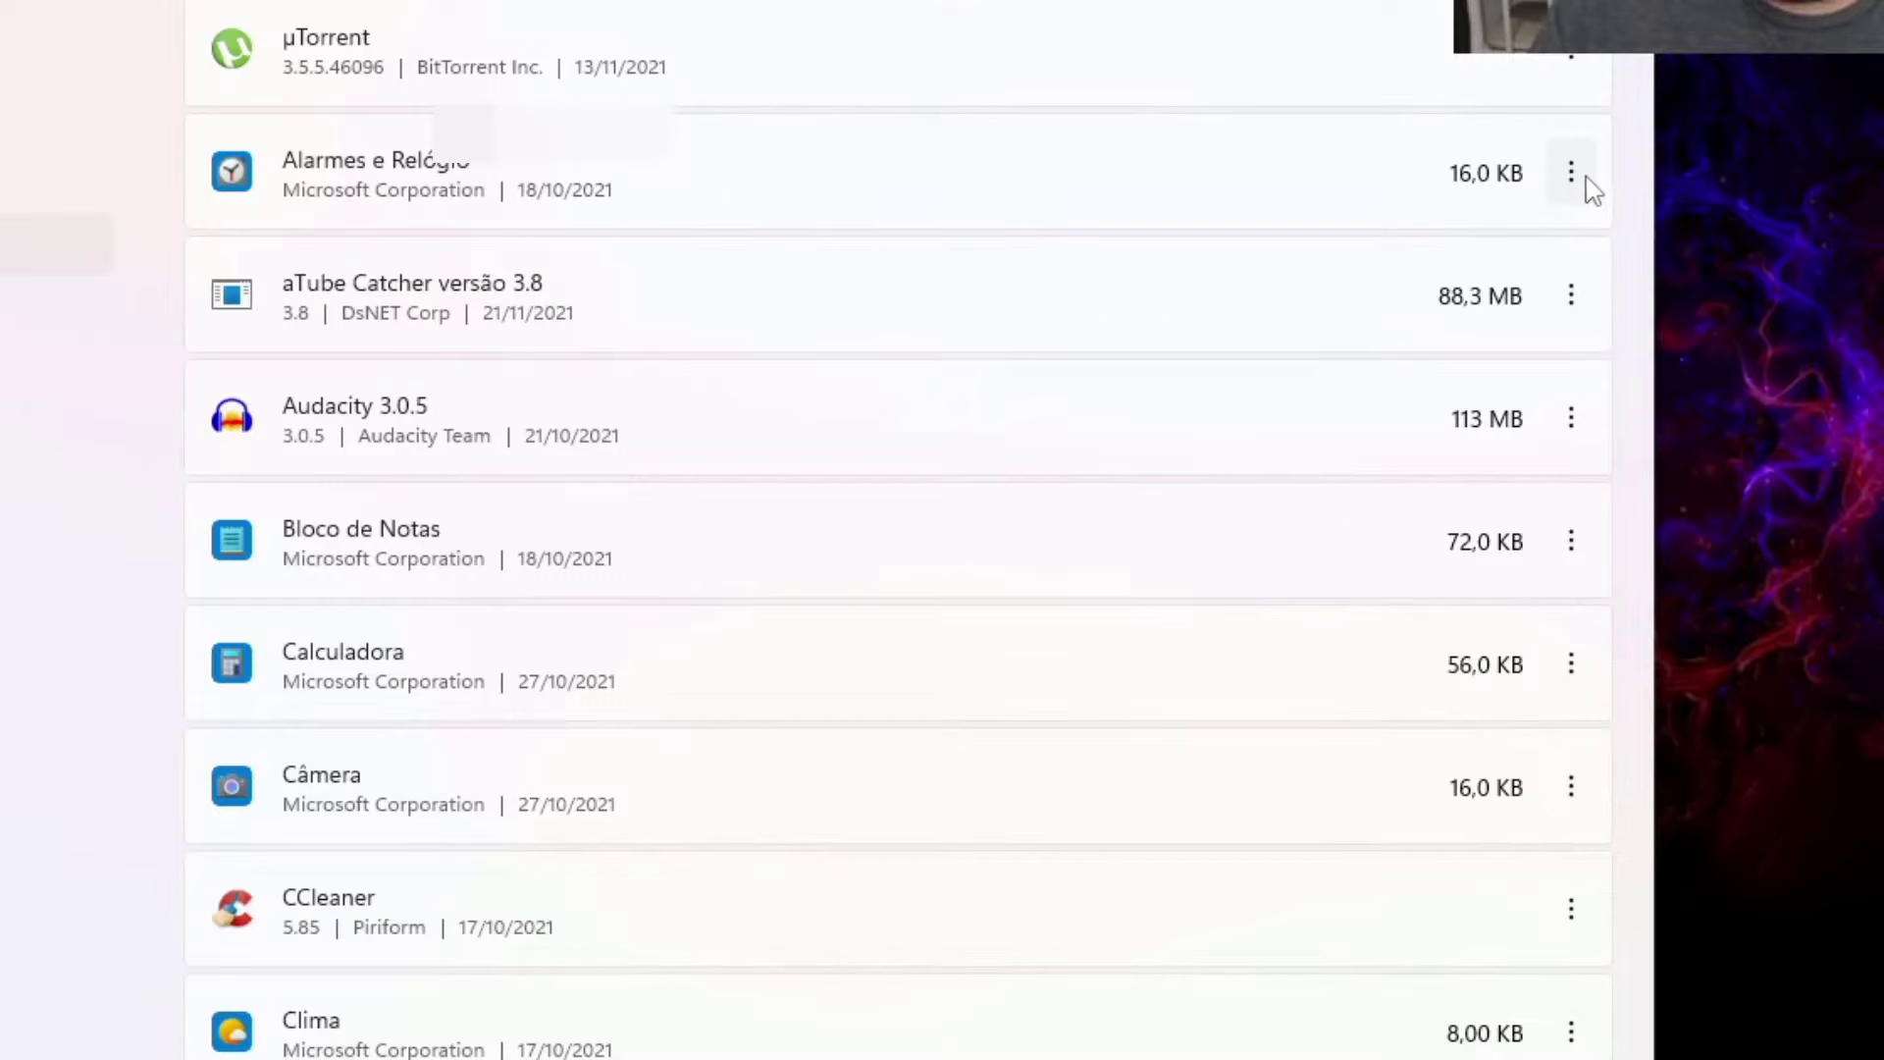
{"action": "left_click", "coordinate": [1582, 178]}
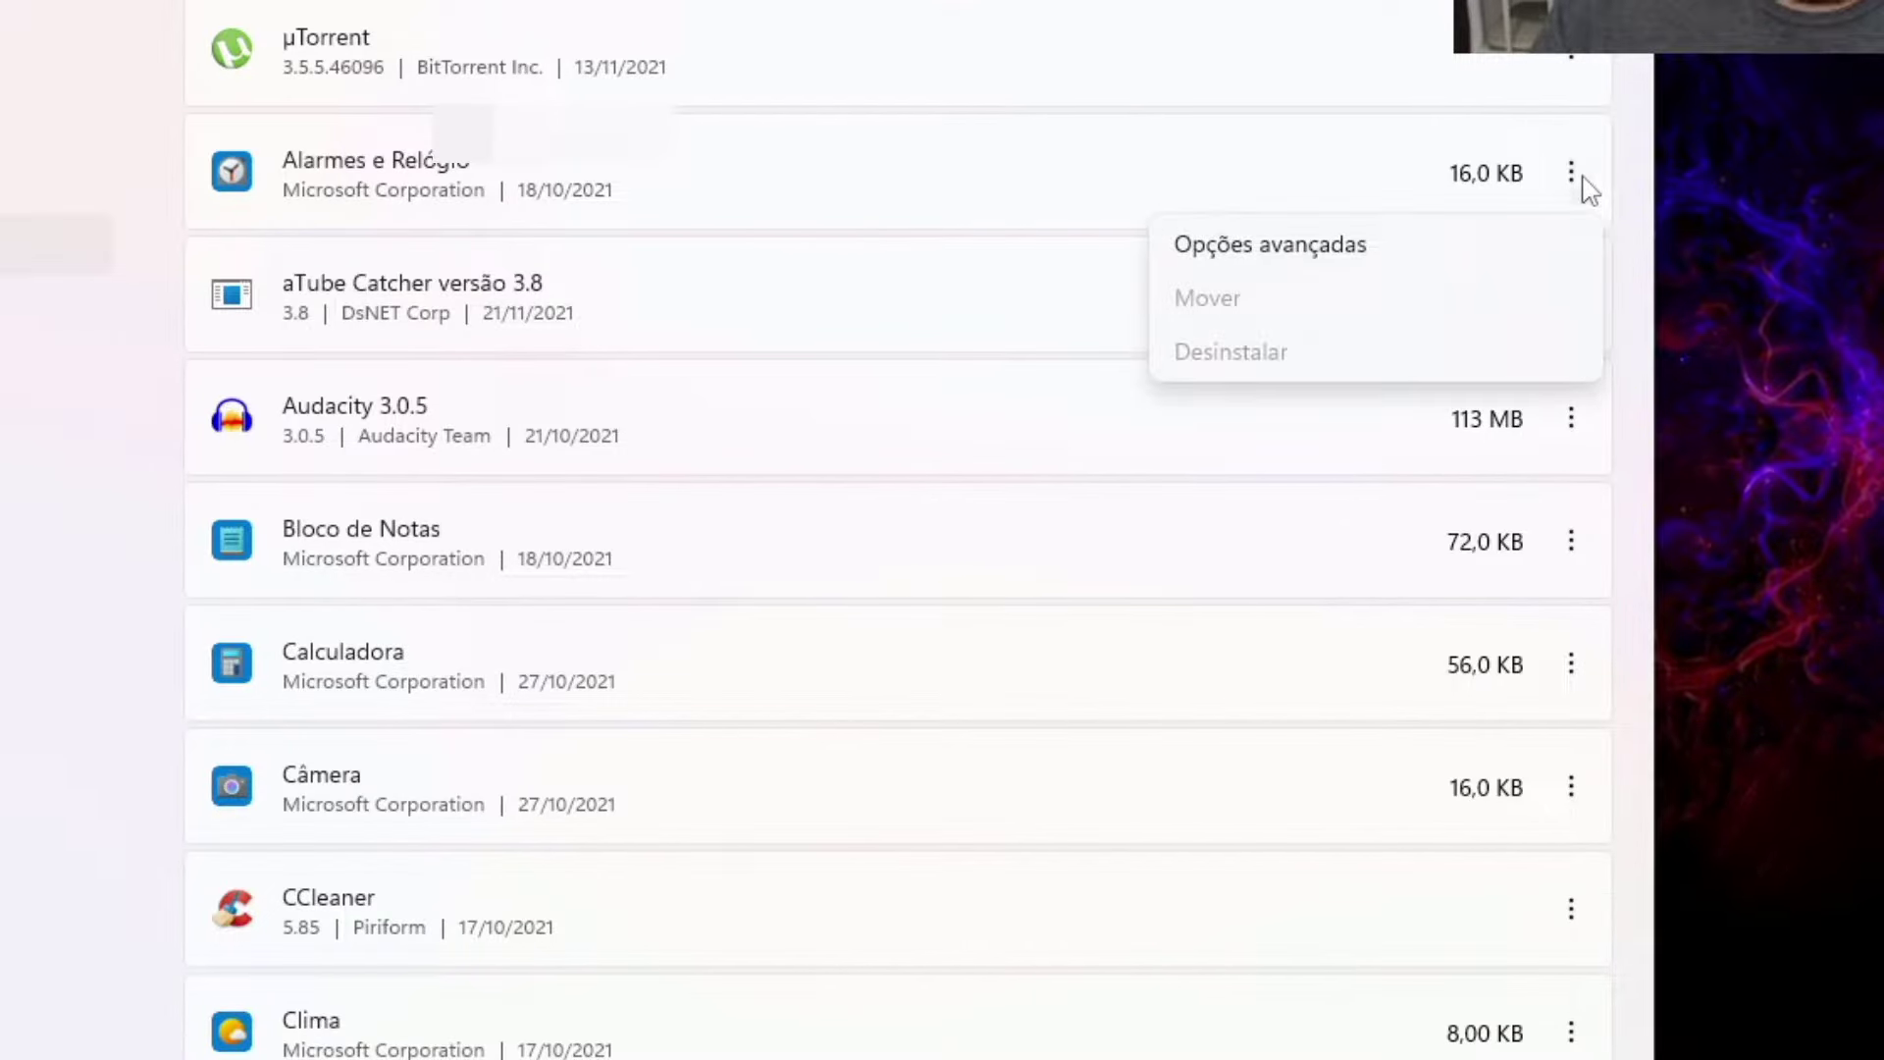
{"action": "left_click", "coordinate": [1335, 263]}
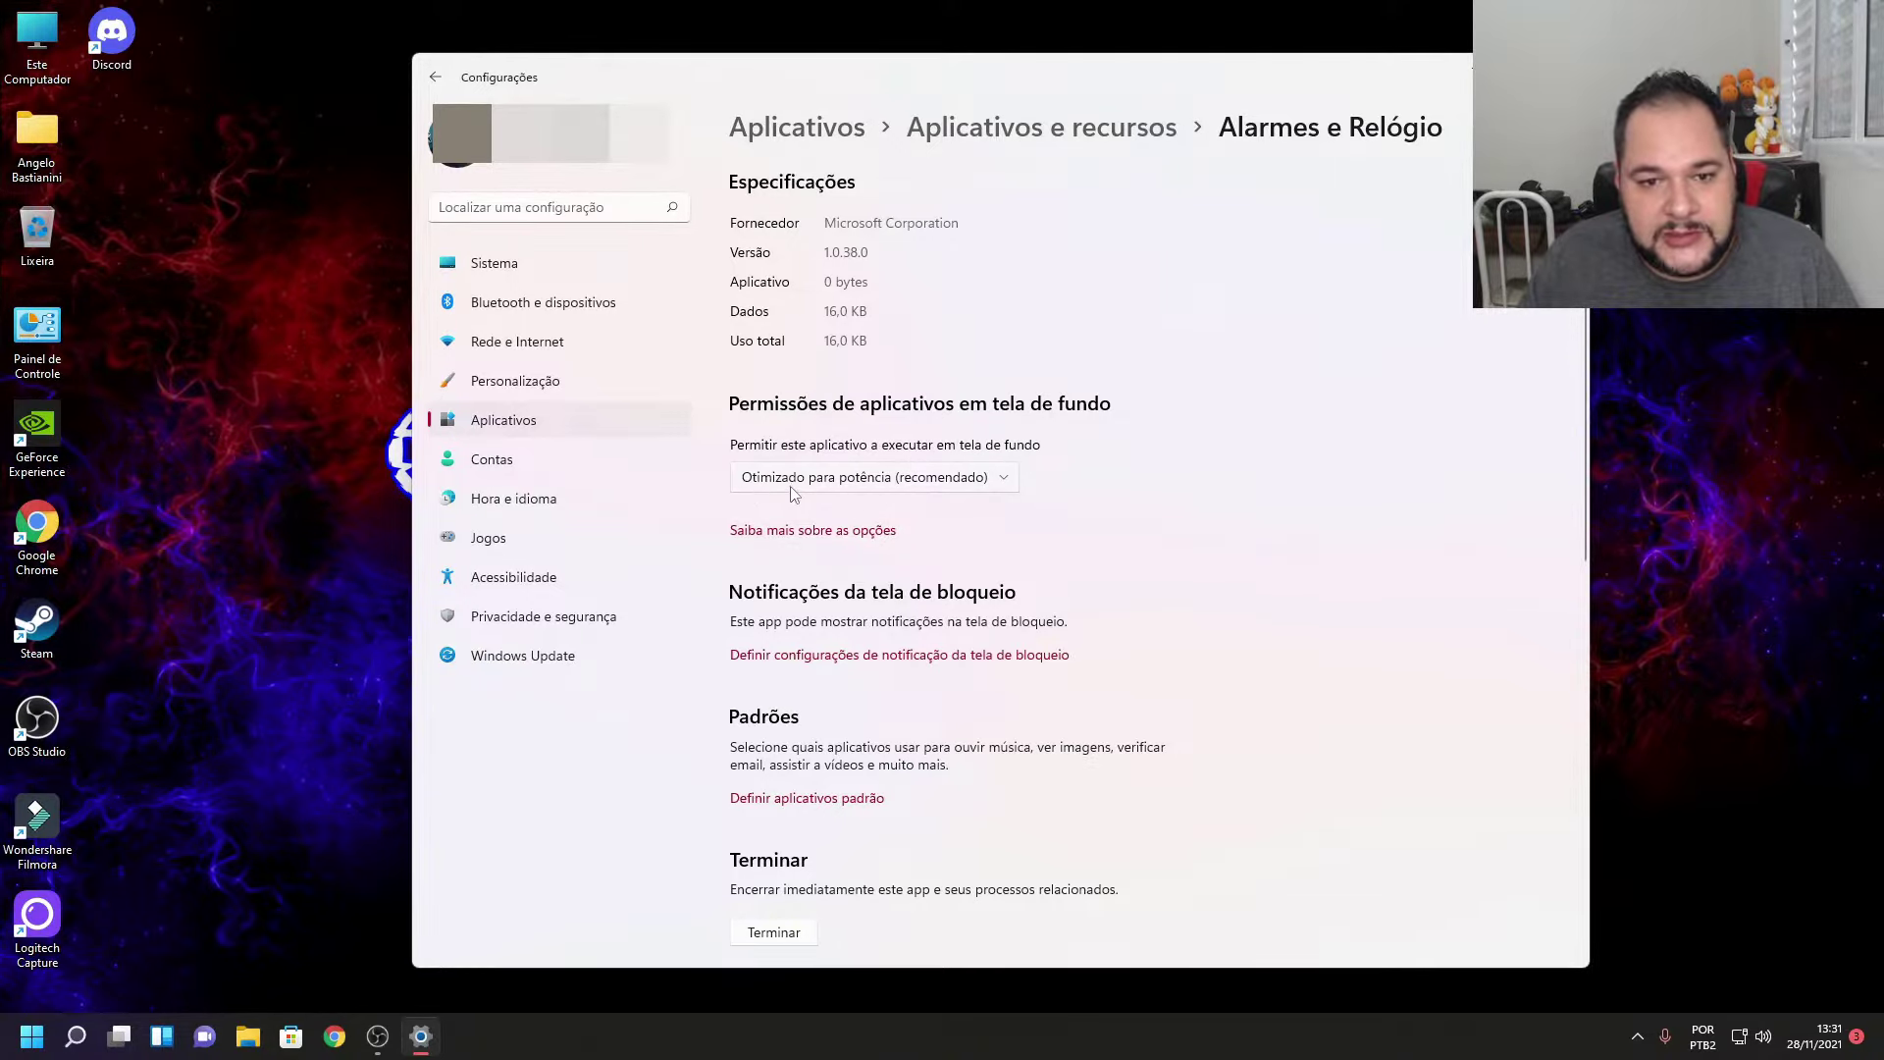
{"action": "left_click", "coordinate": [1006, 481]}
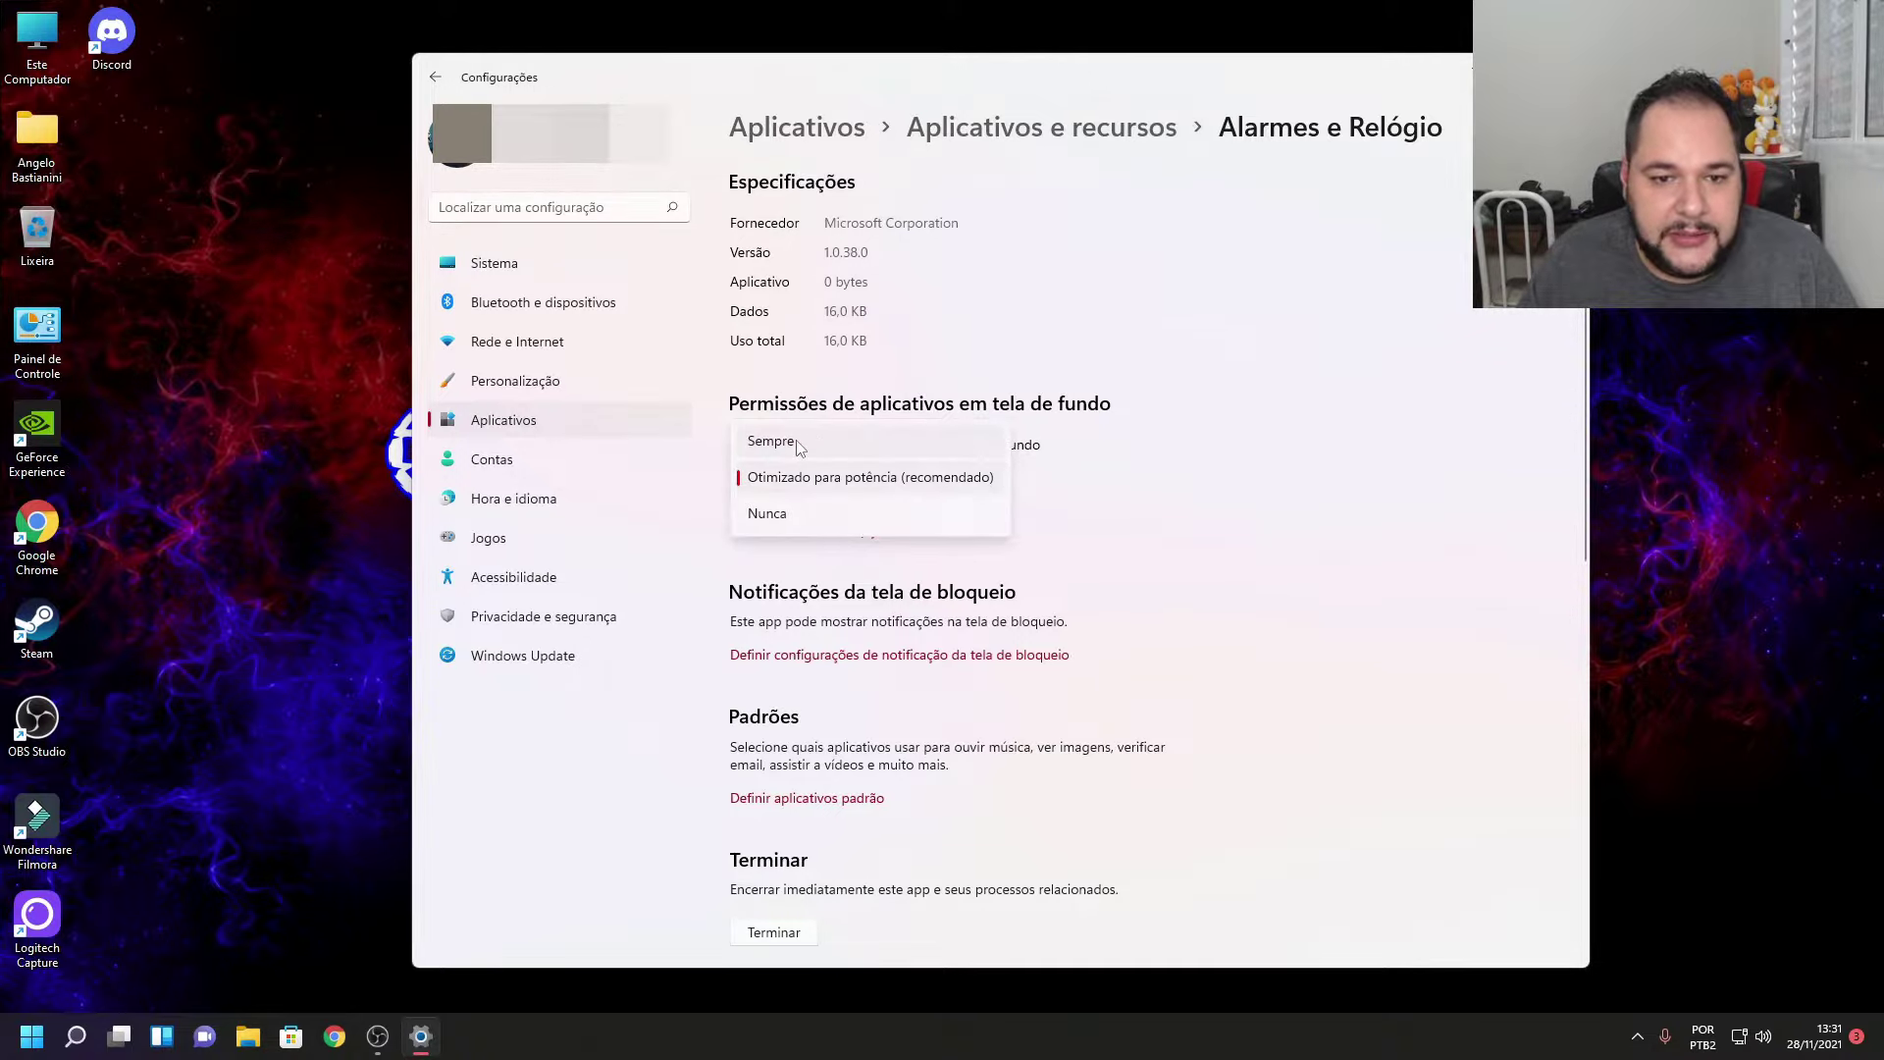
{"action": "left_click", "coordinate": [771, 515]}
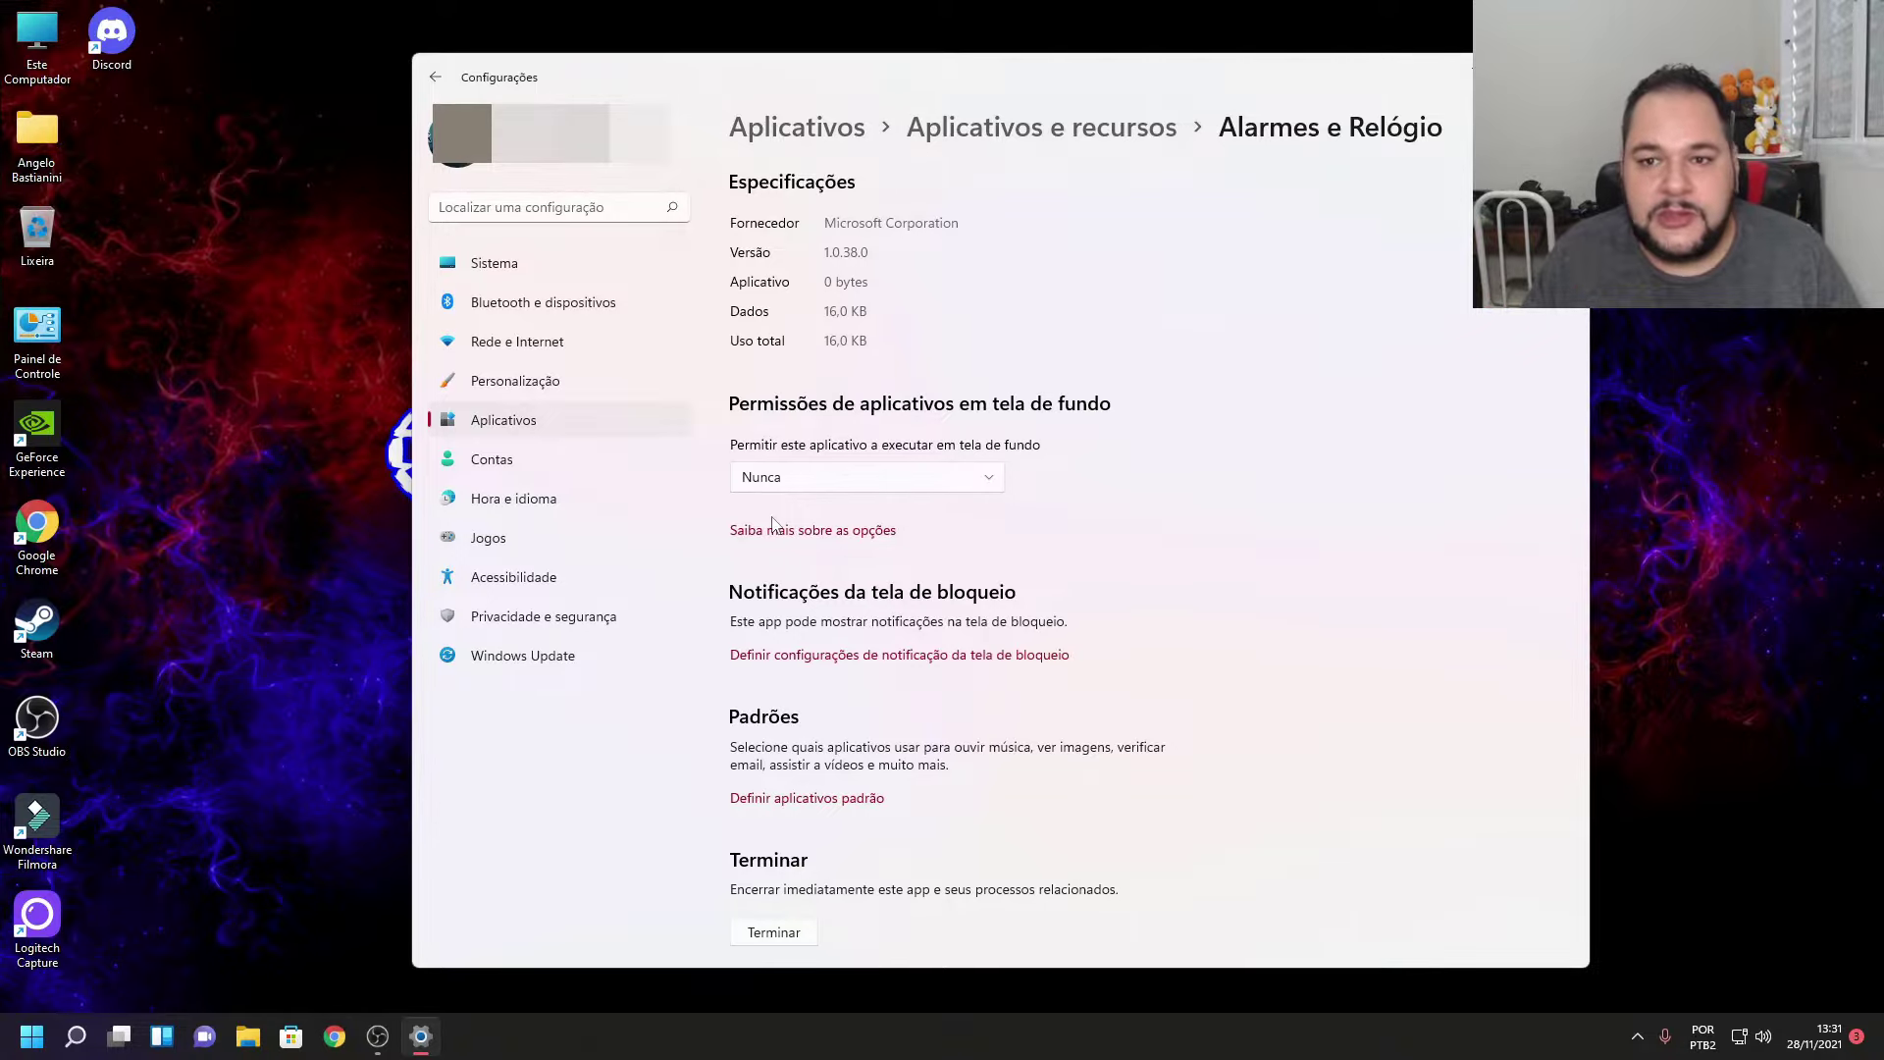
{"action": "left_click", "coordinate": [78, 1047]}
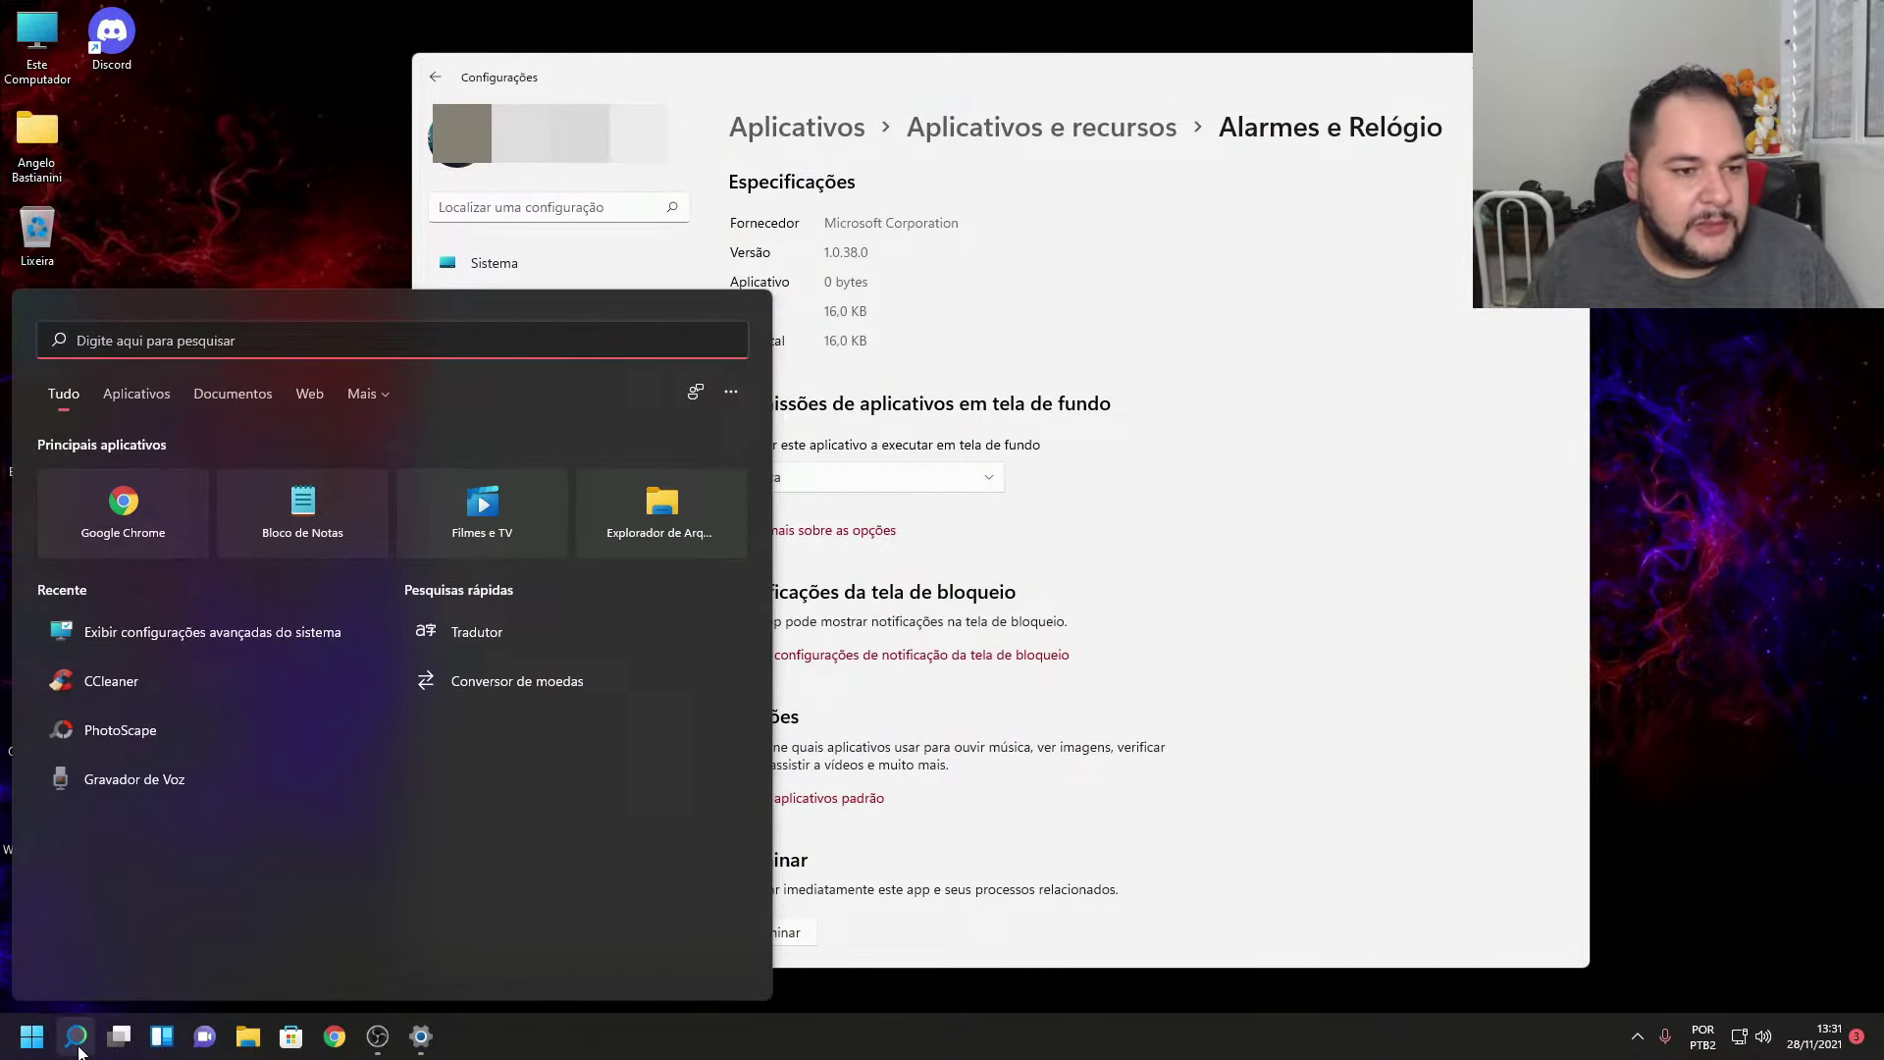
{"action": "left_click", "coordinate": [78, 1047]}
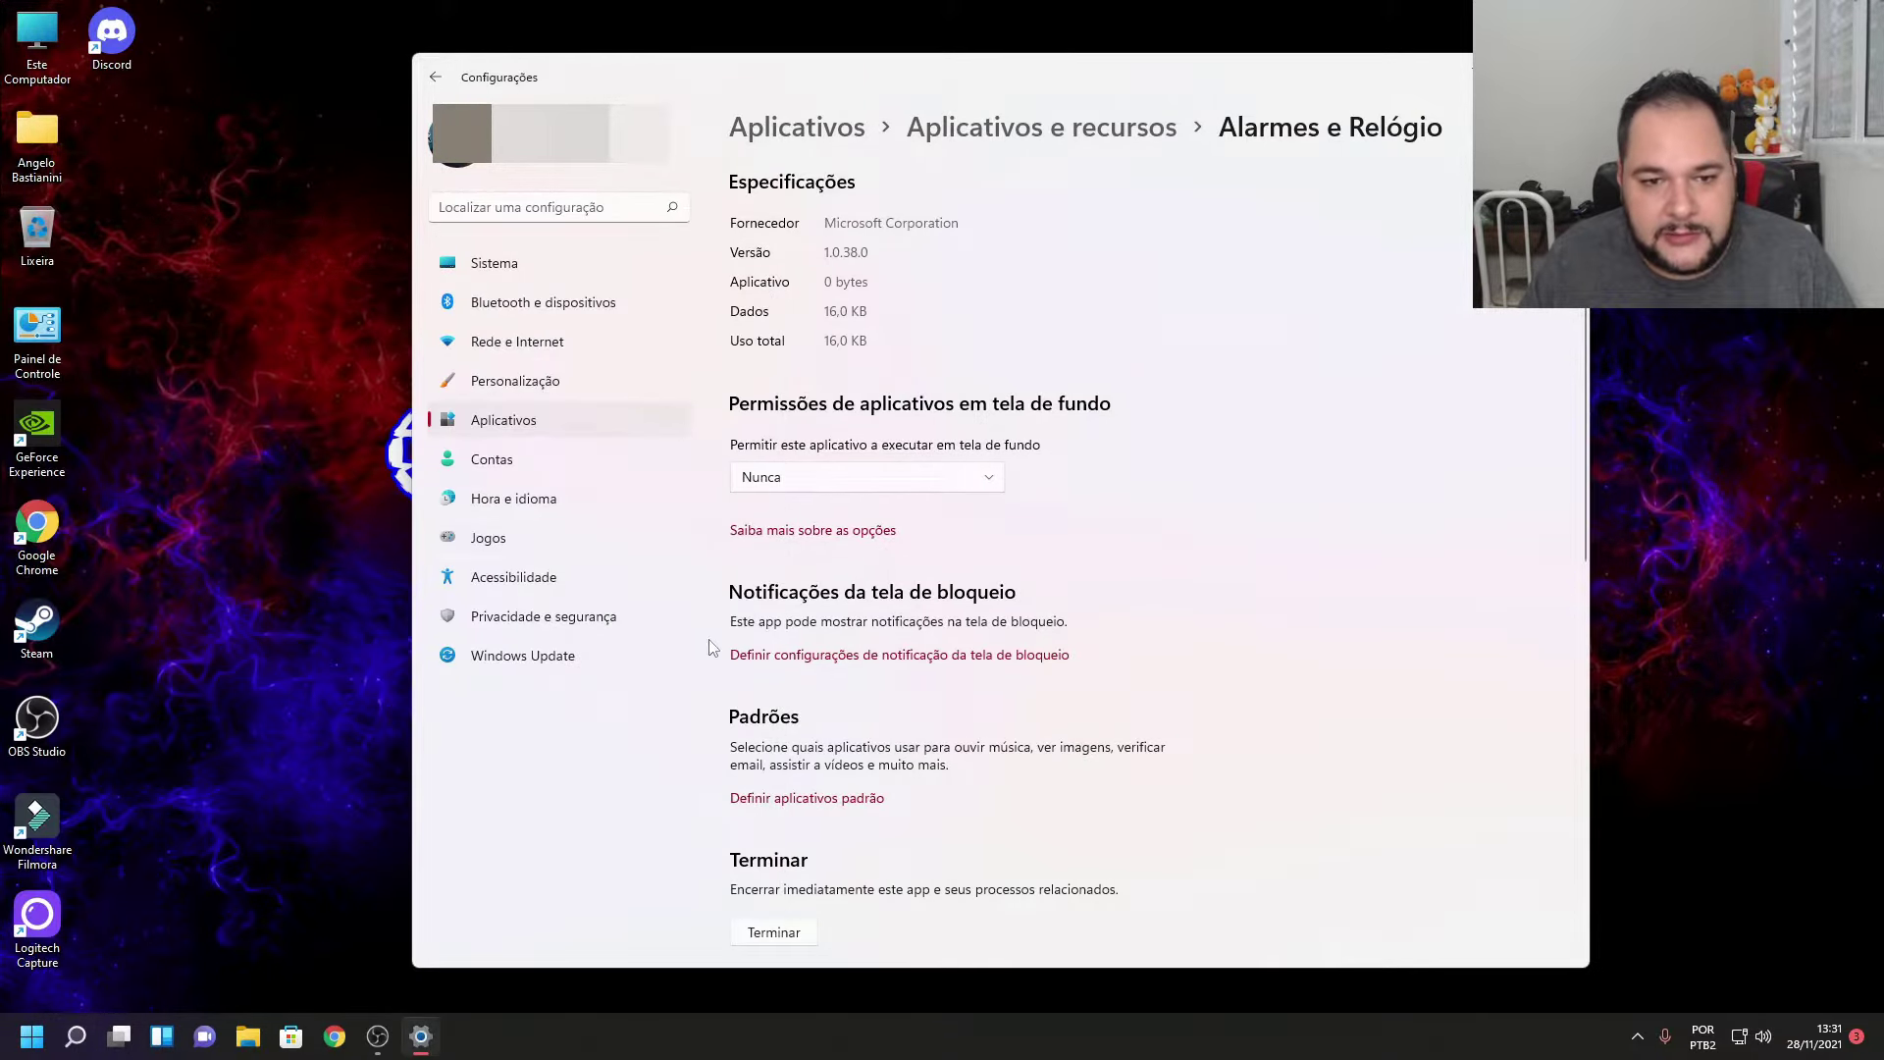
Return to the app list and check which actions are offered for aTube Catcher, Audacity and Bloco de Notas.
{"action": "left_click", "coordinate": [443, 85]}
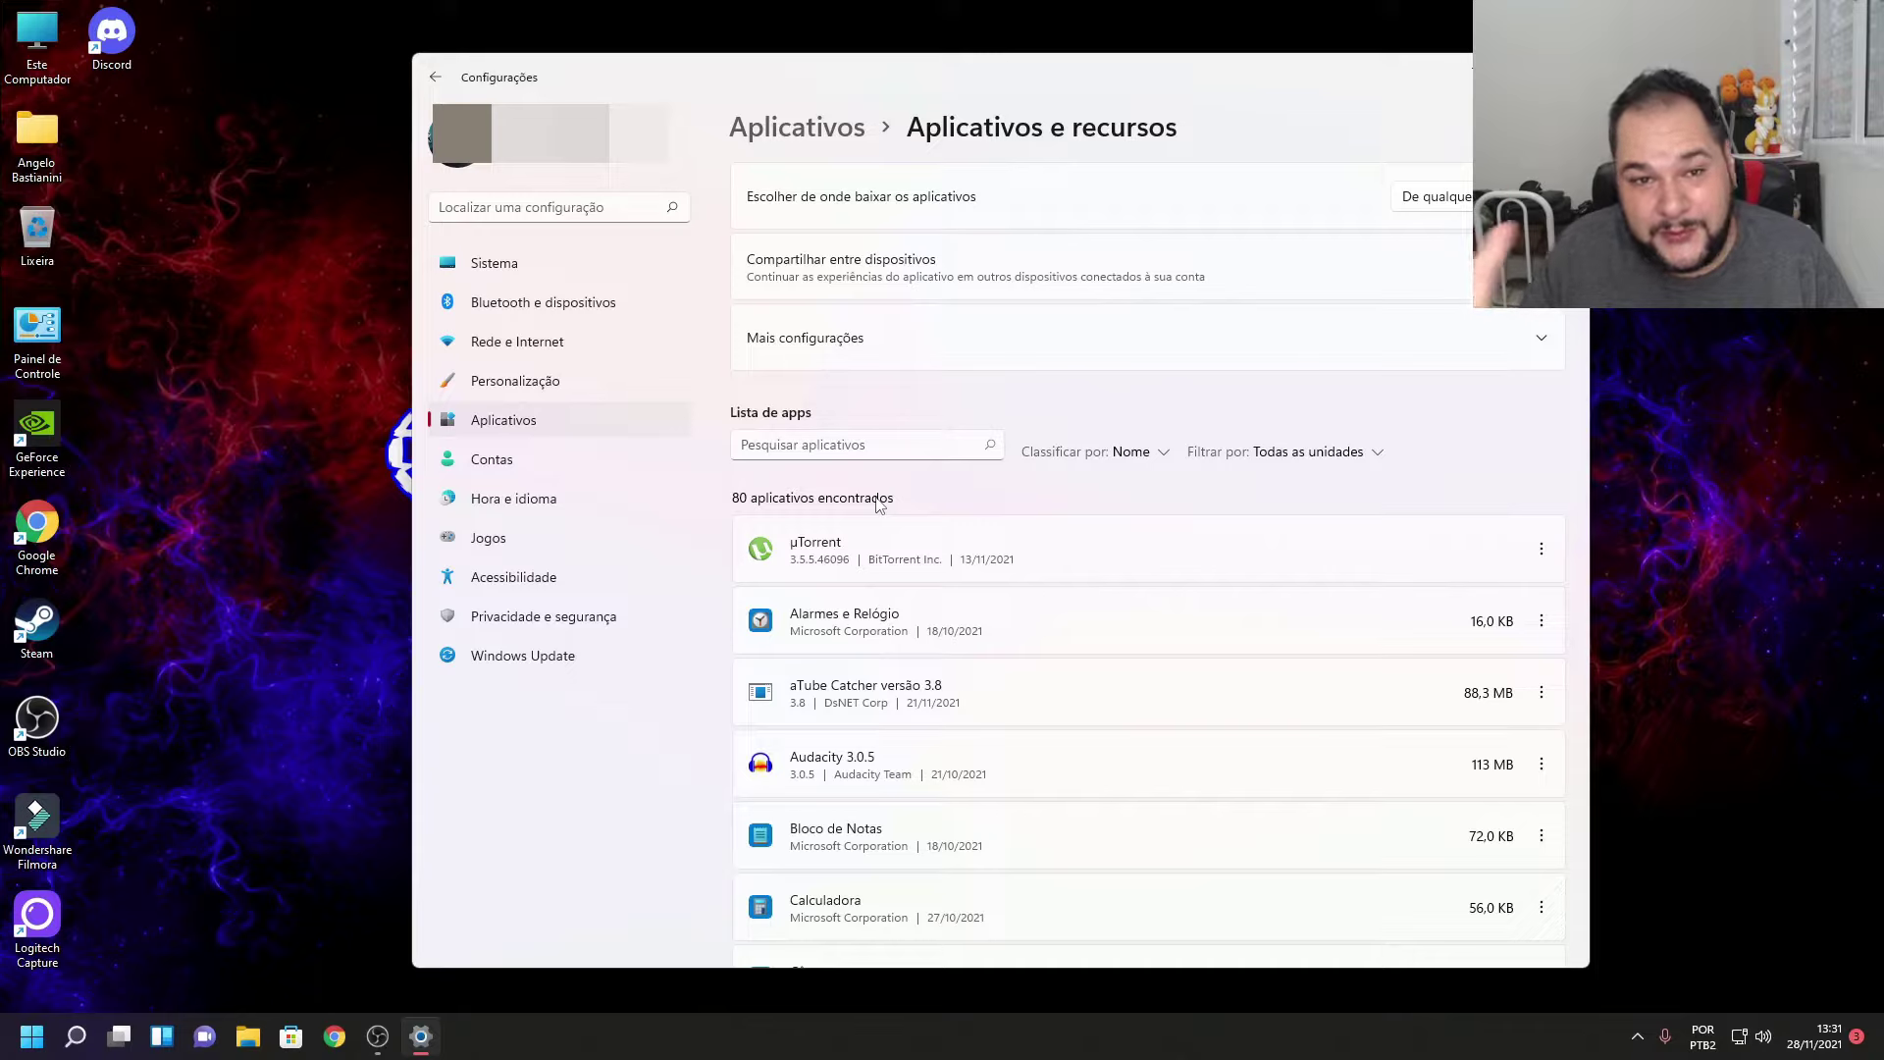
{"action": "scroll", "coordinate": [797, 523], "scroll_direction": "down", "scroll_amount": 3}
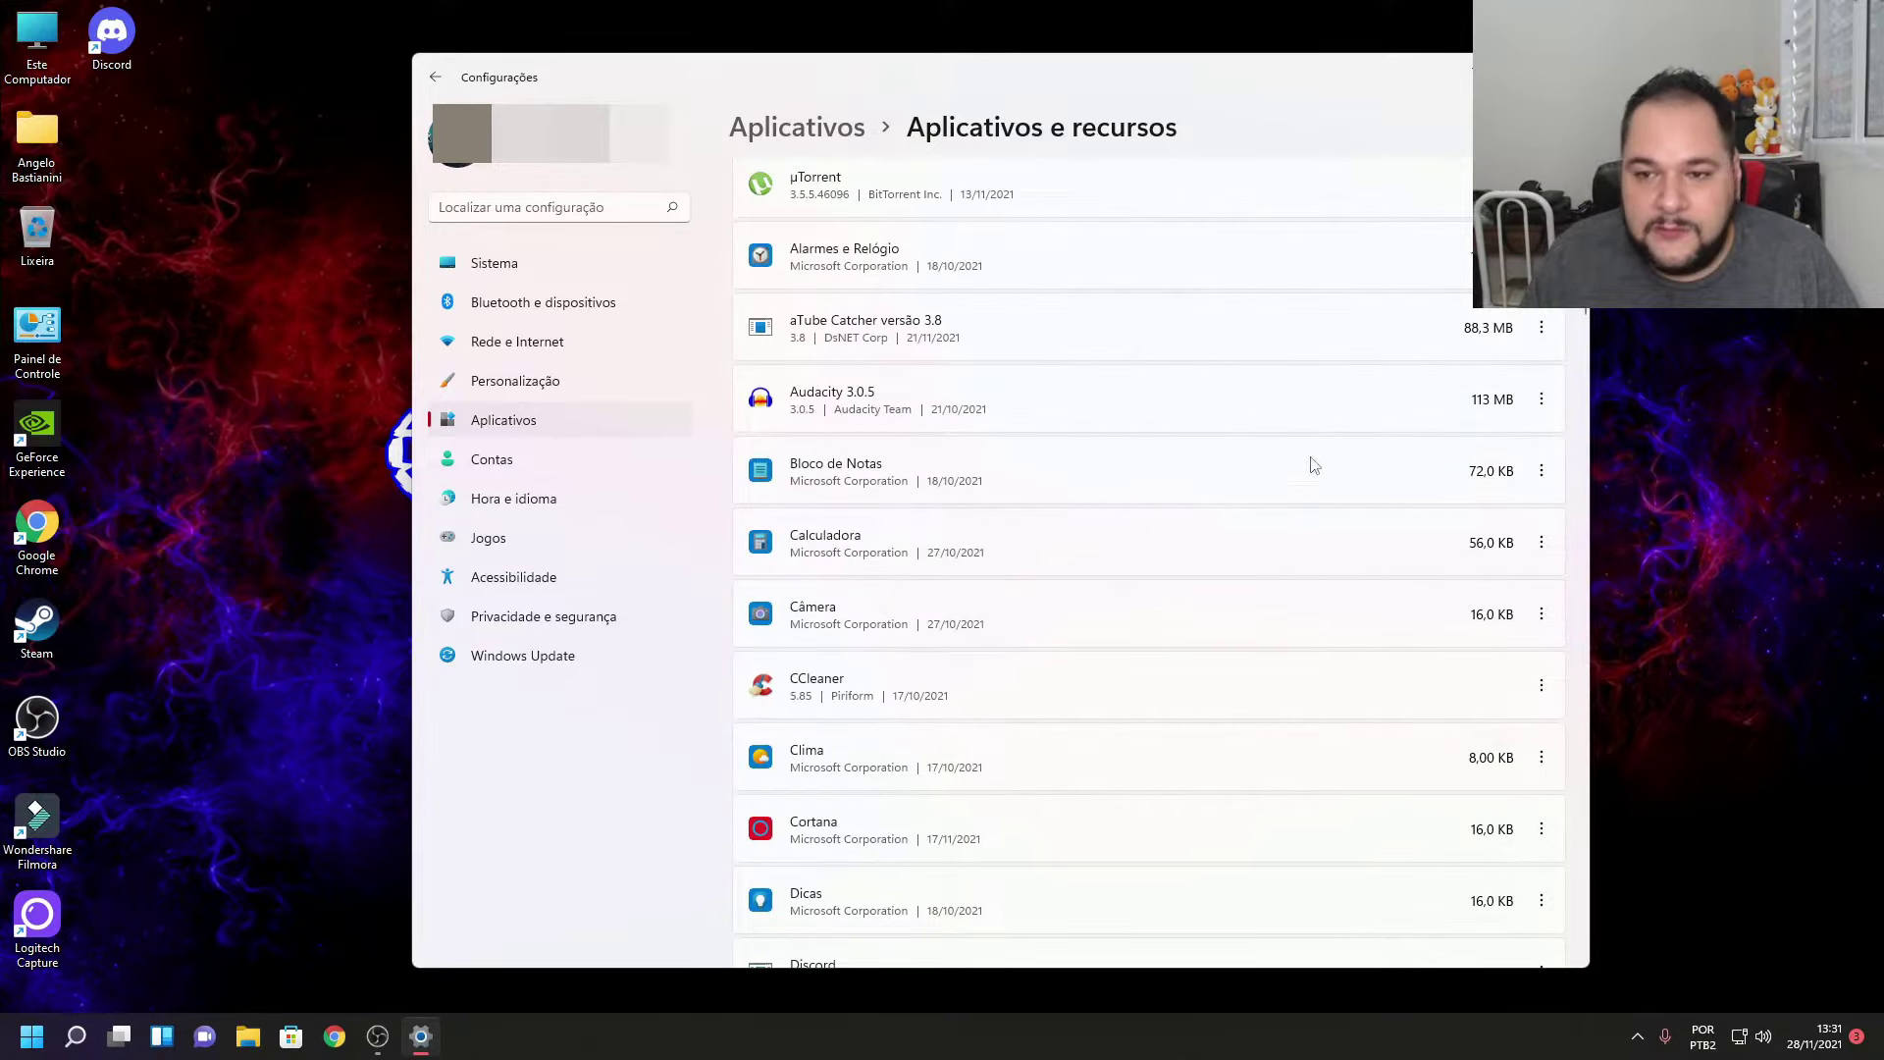
{"action": "left_click", "coordinate": [1541, 330]}
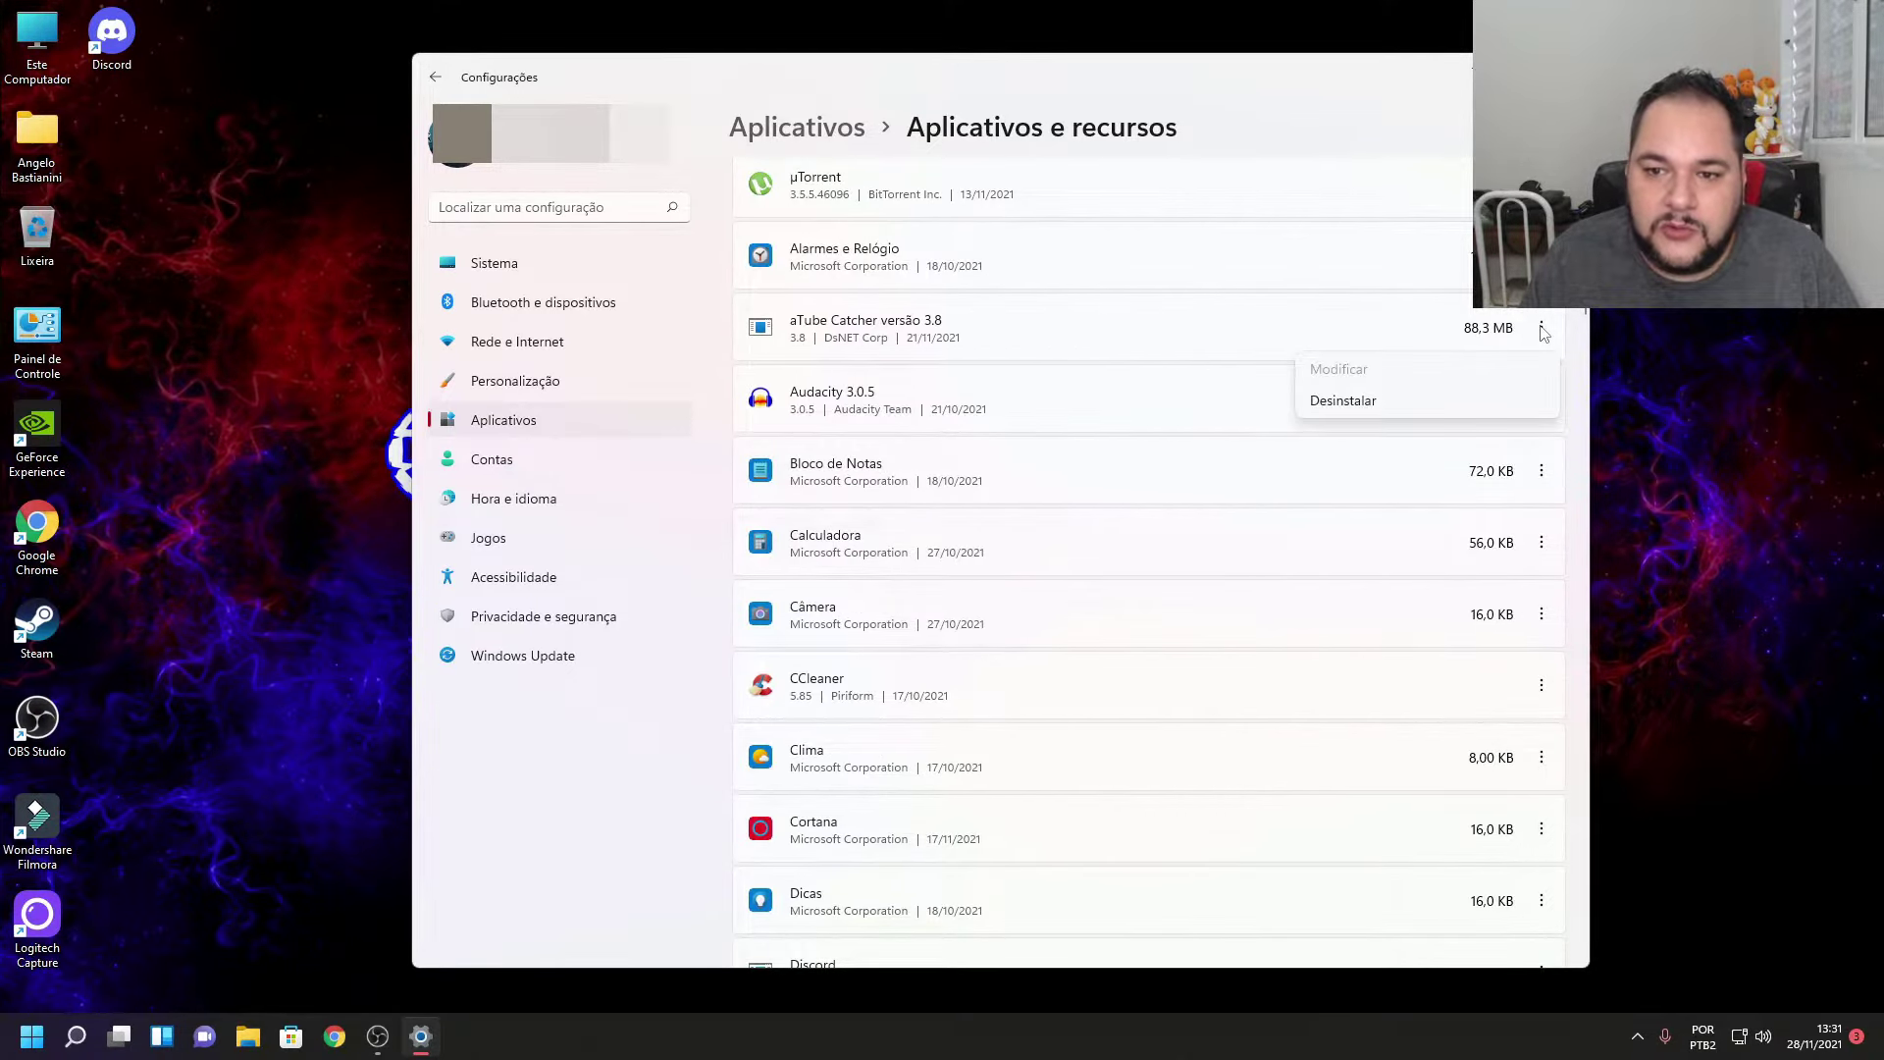
{"action": "left_click", "coordinate": [1541, 331]}
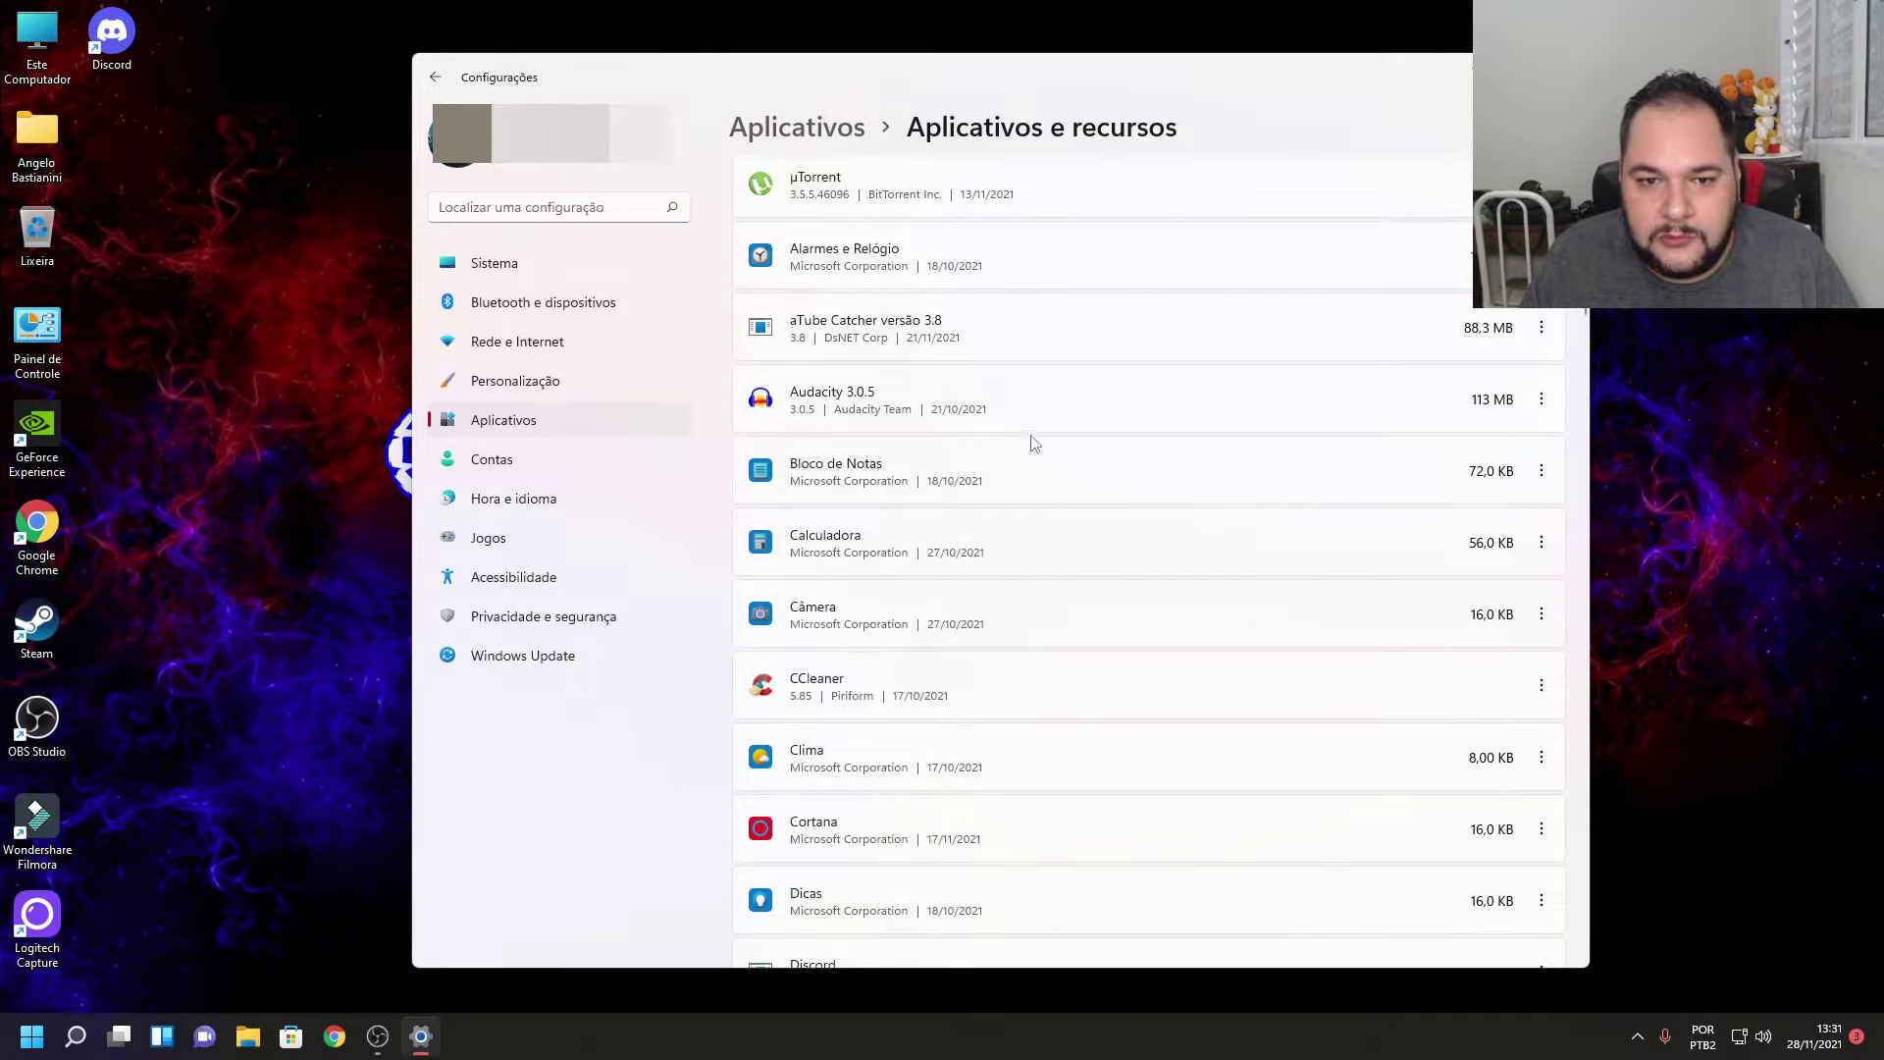
{"action": "left_click", "coordinate": [1543, 399]}
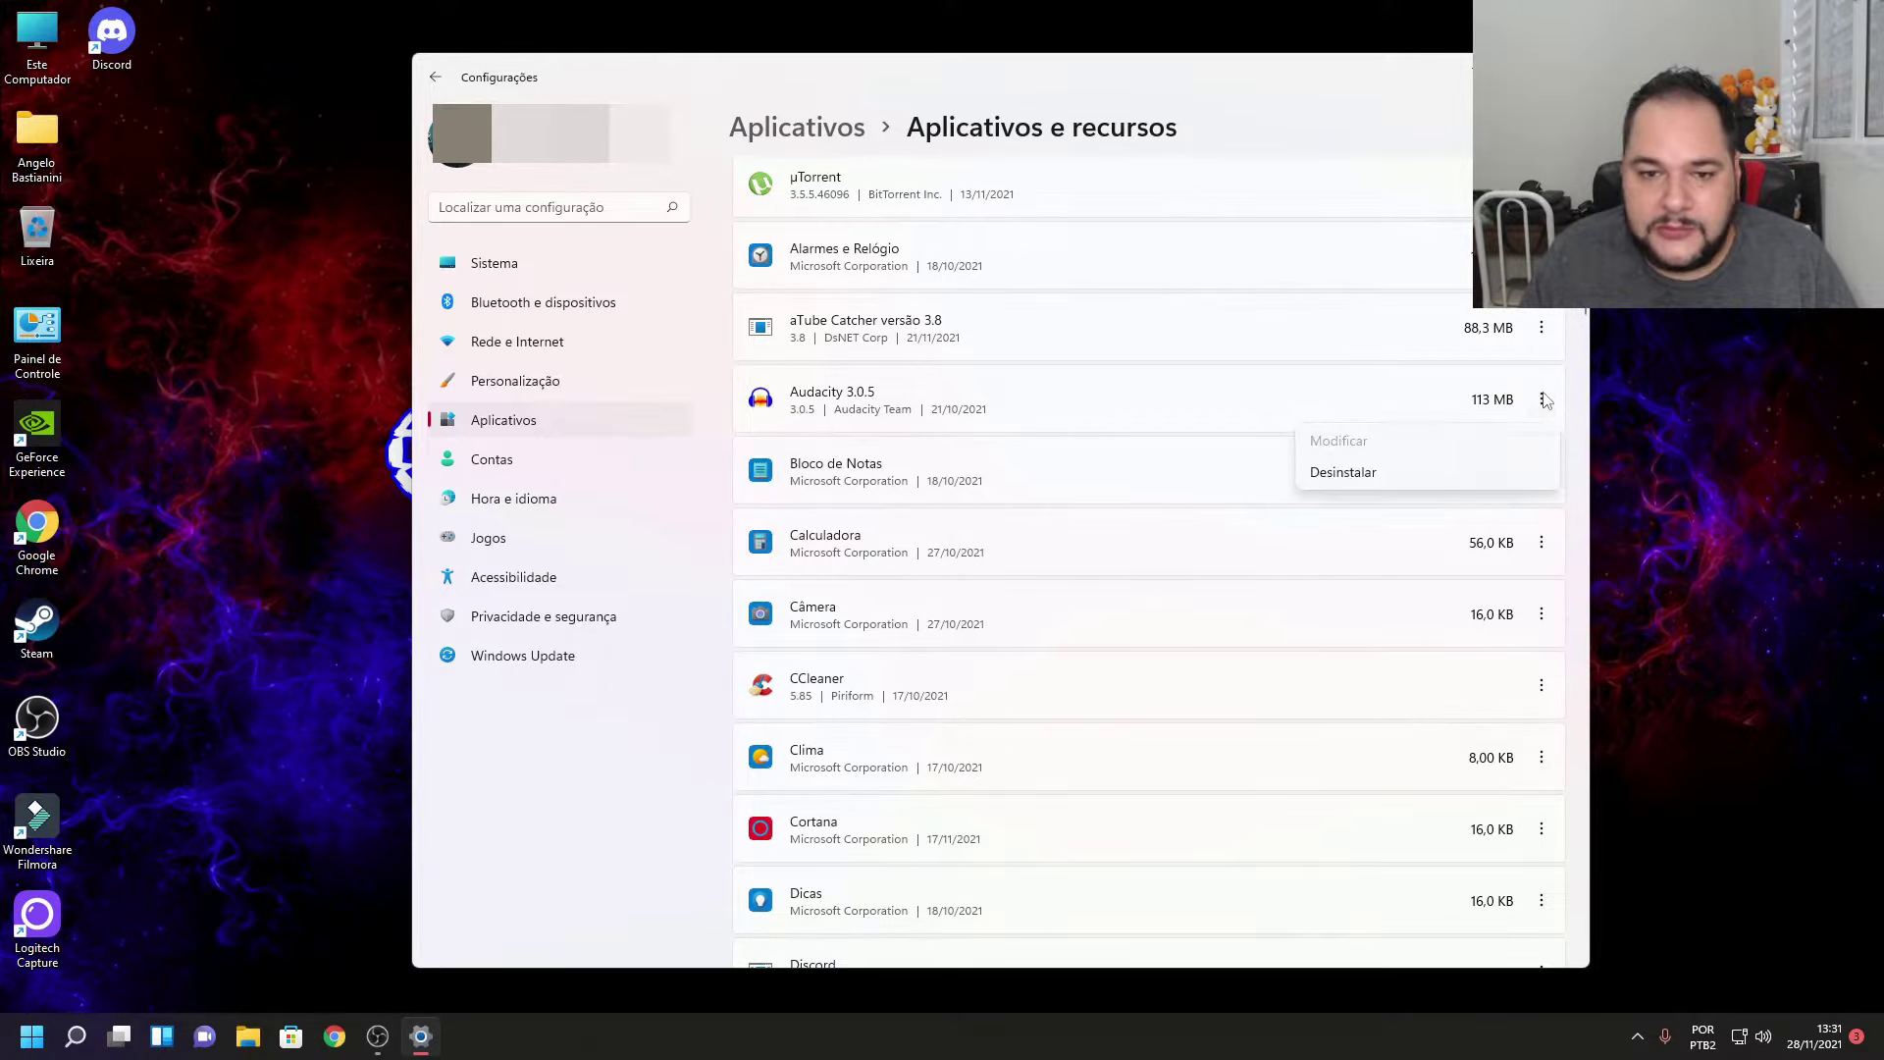
{"action": "left_click", "coordinate": [1542, 399]}
{"action": "left_click", "coordinate": [1542, 473]}
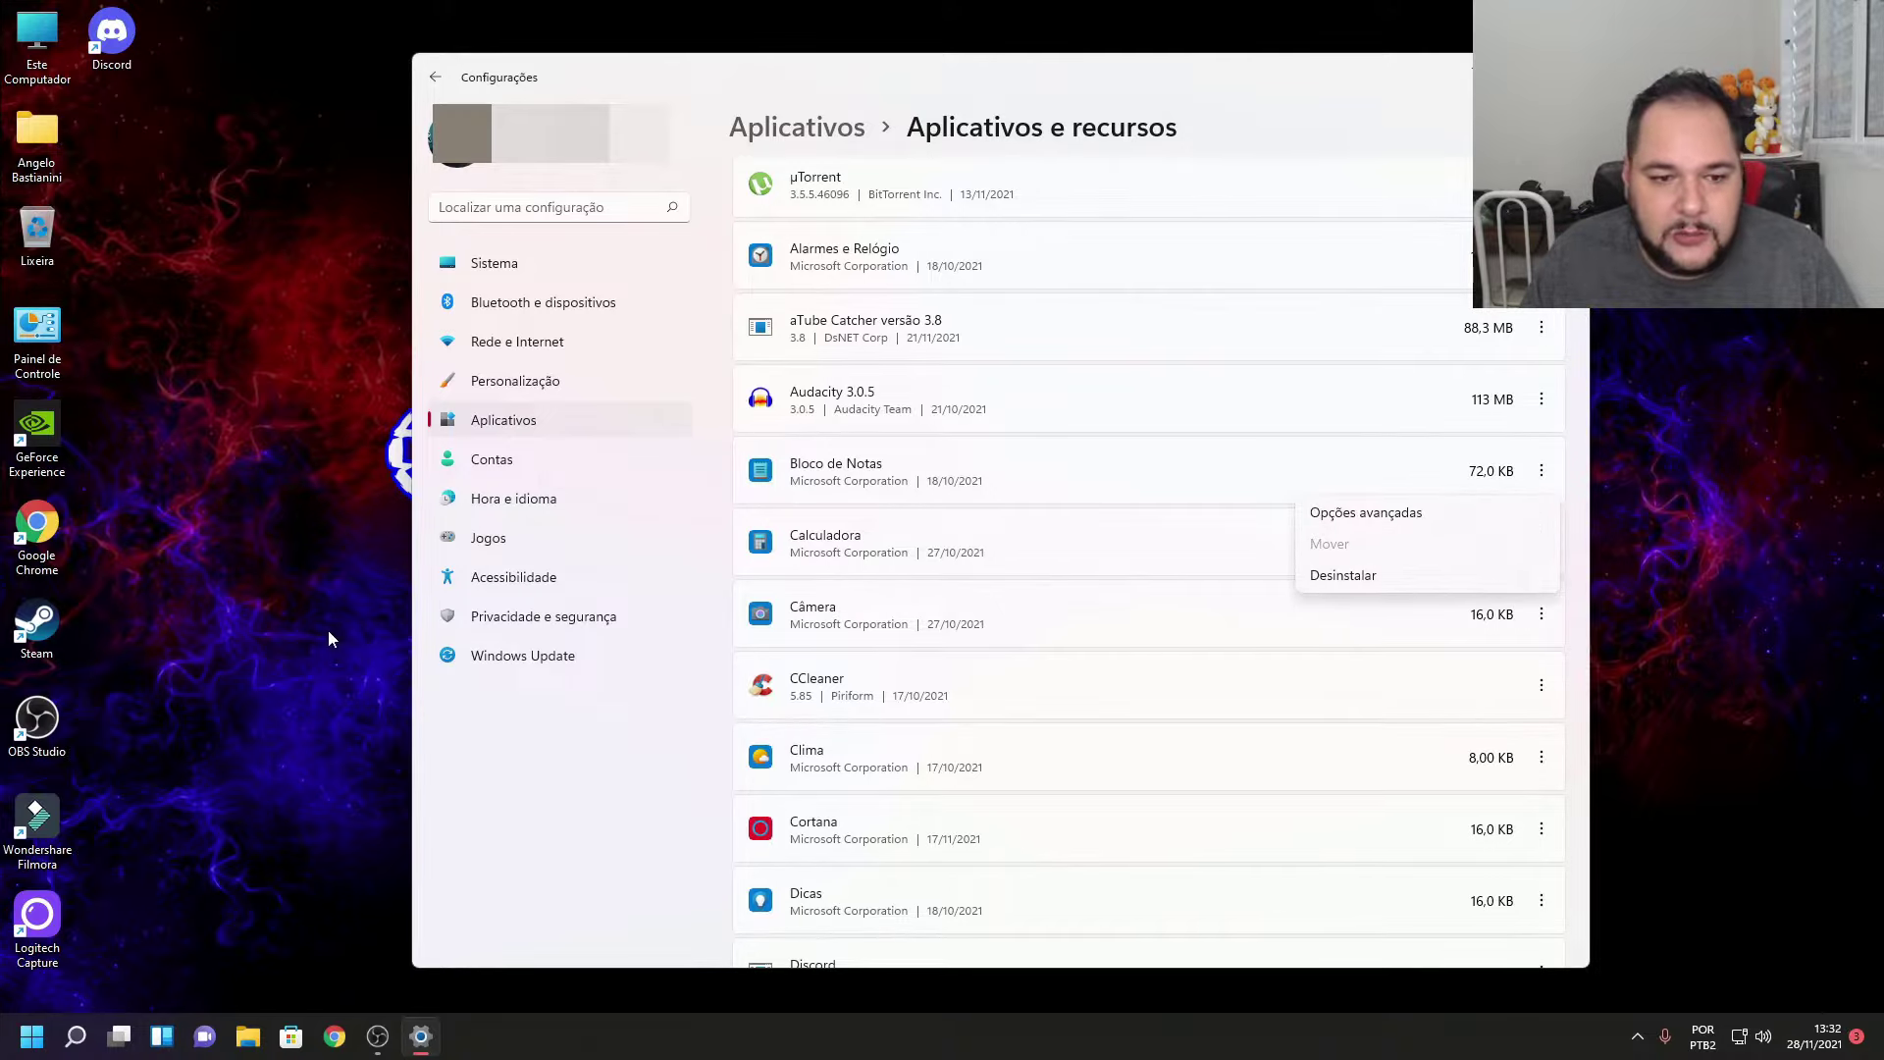
{"action": "left_click", "coordinate": [517, 848]}
Set the background permission of Calculadora to Nunca in its advanced options, and return to the app list.
{"action": "left_click", "coordinate": [1541, 542]}
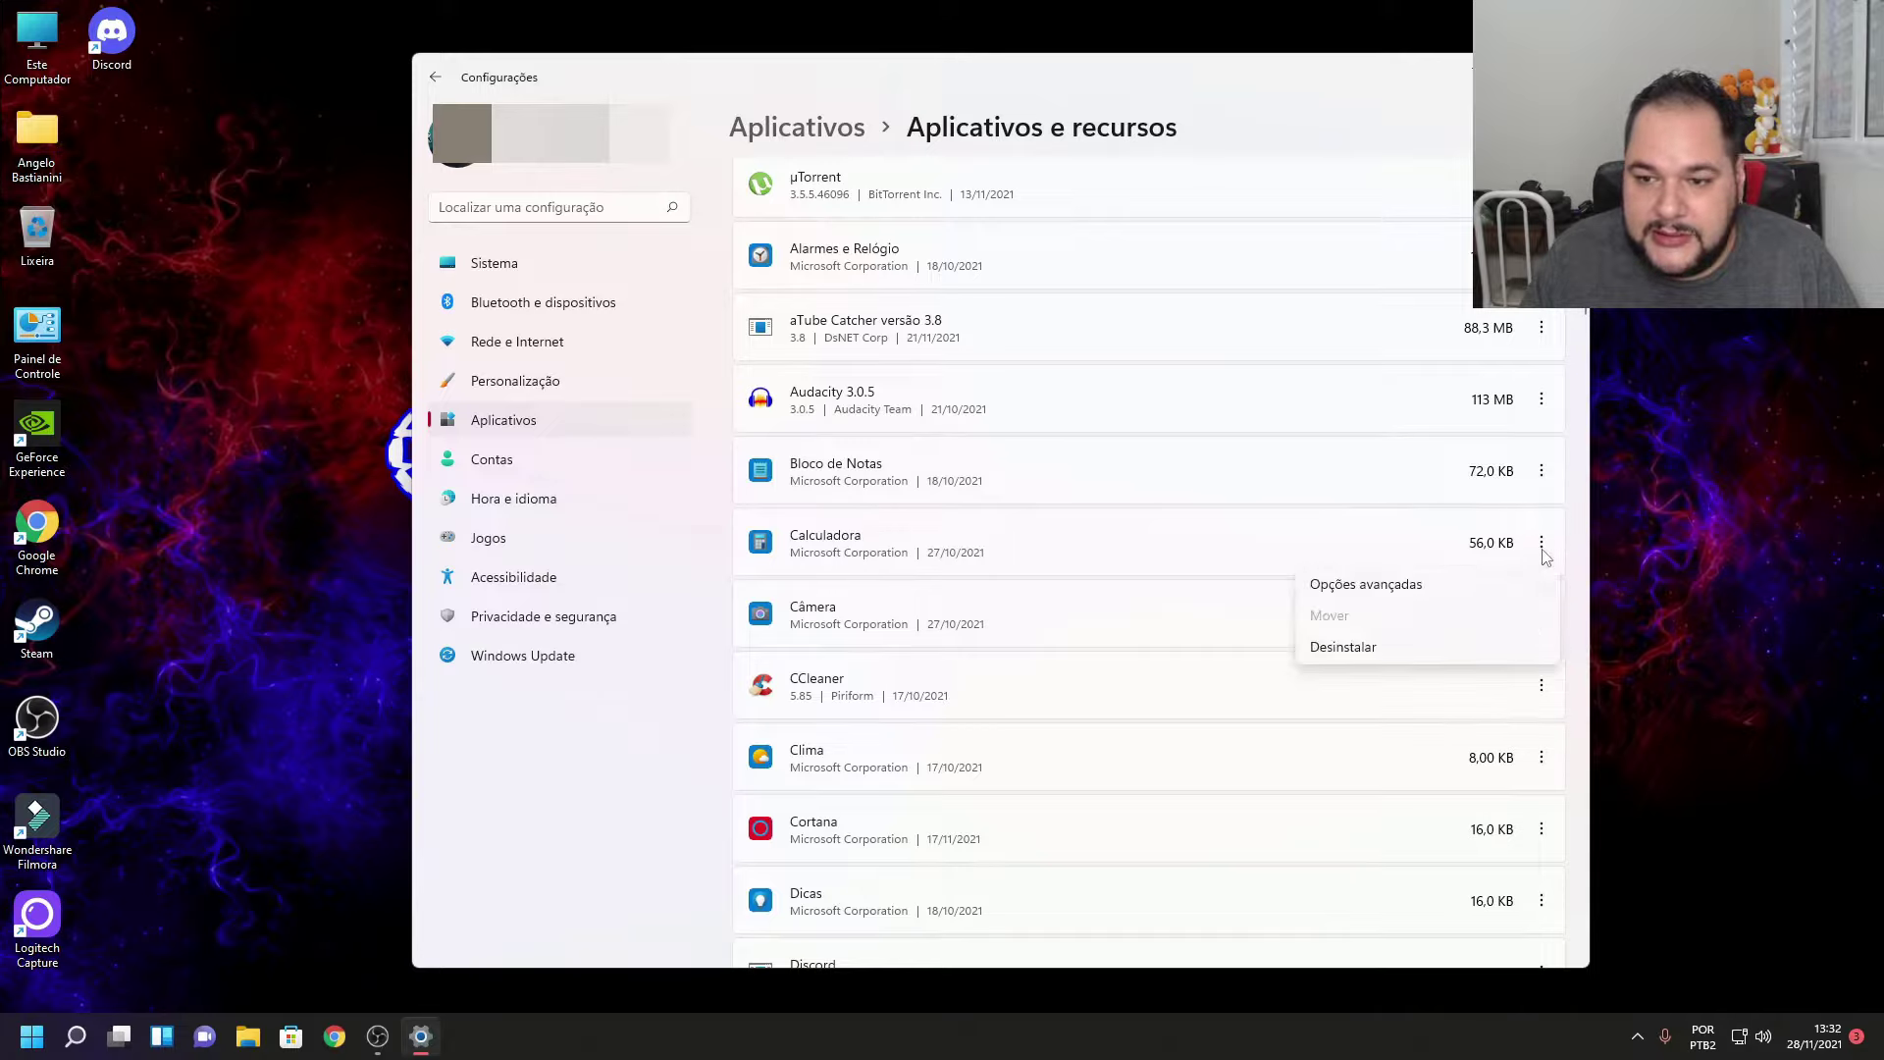
{"action": "left_click", "coordinate": [1418, 586]}
{"action": "left_click", "coordinate": [882, 383]}
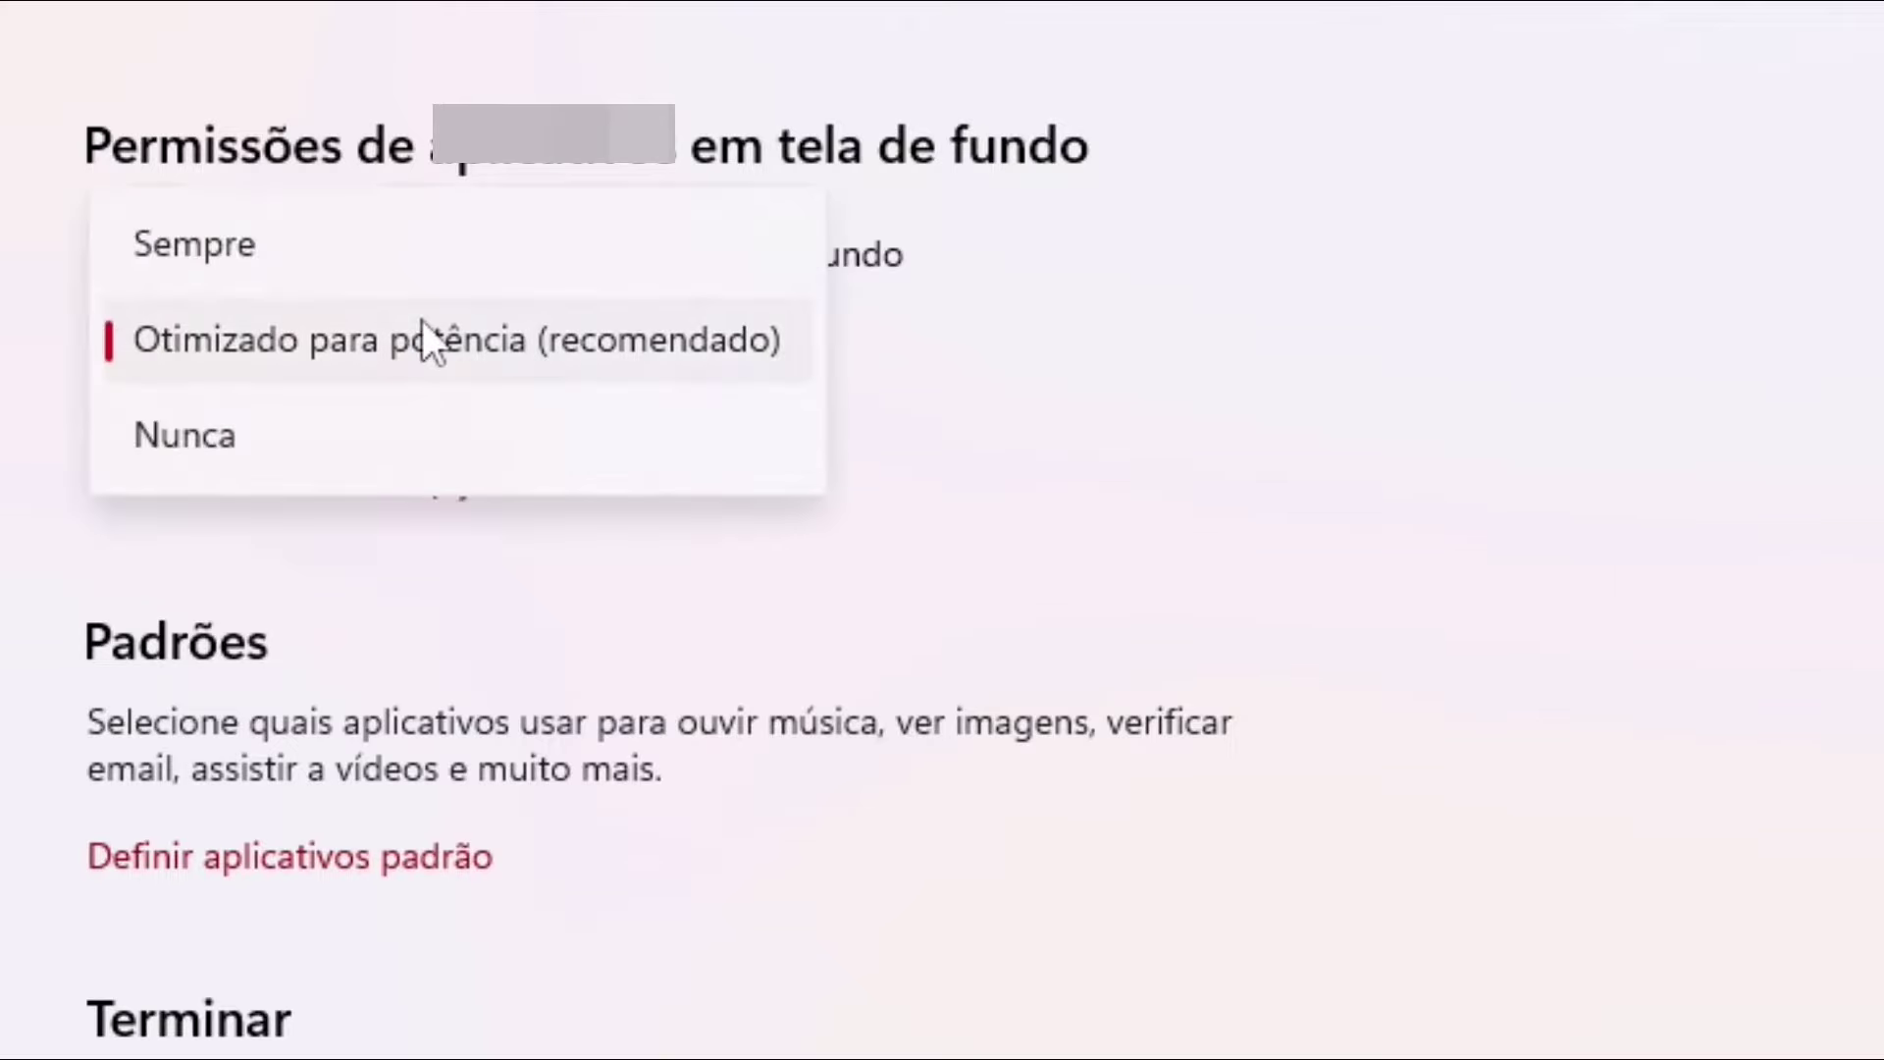
{"action": "left_click", "coordinate": [232, 459]}
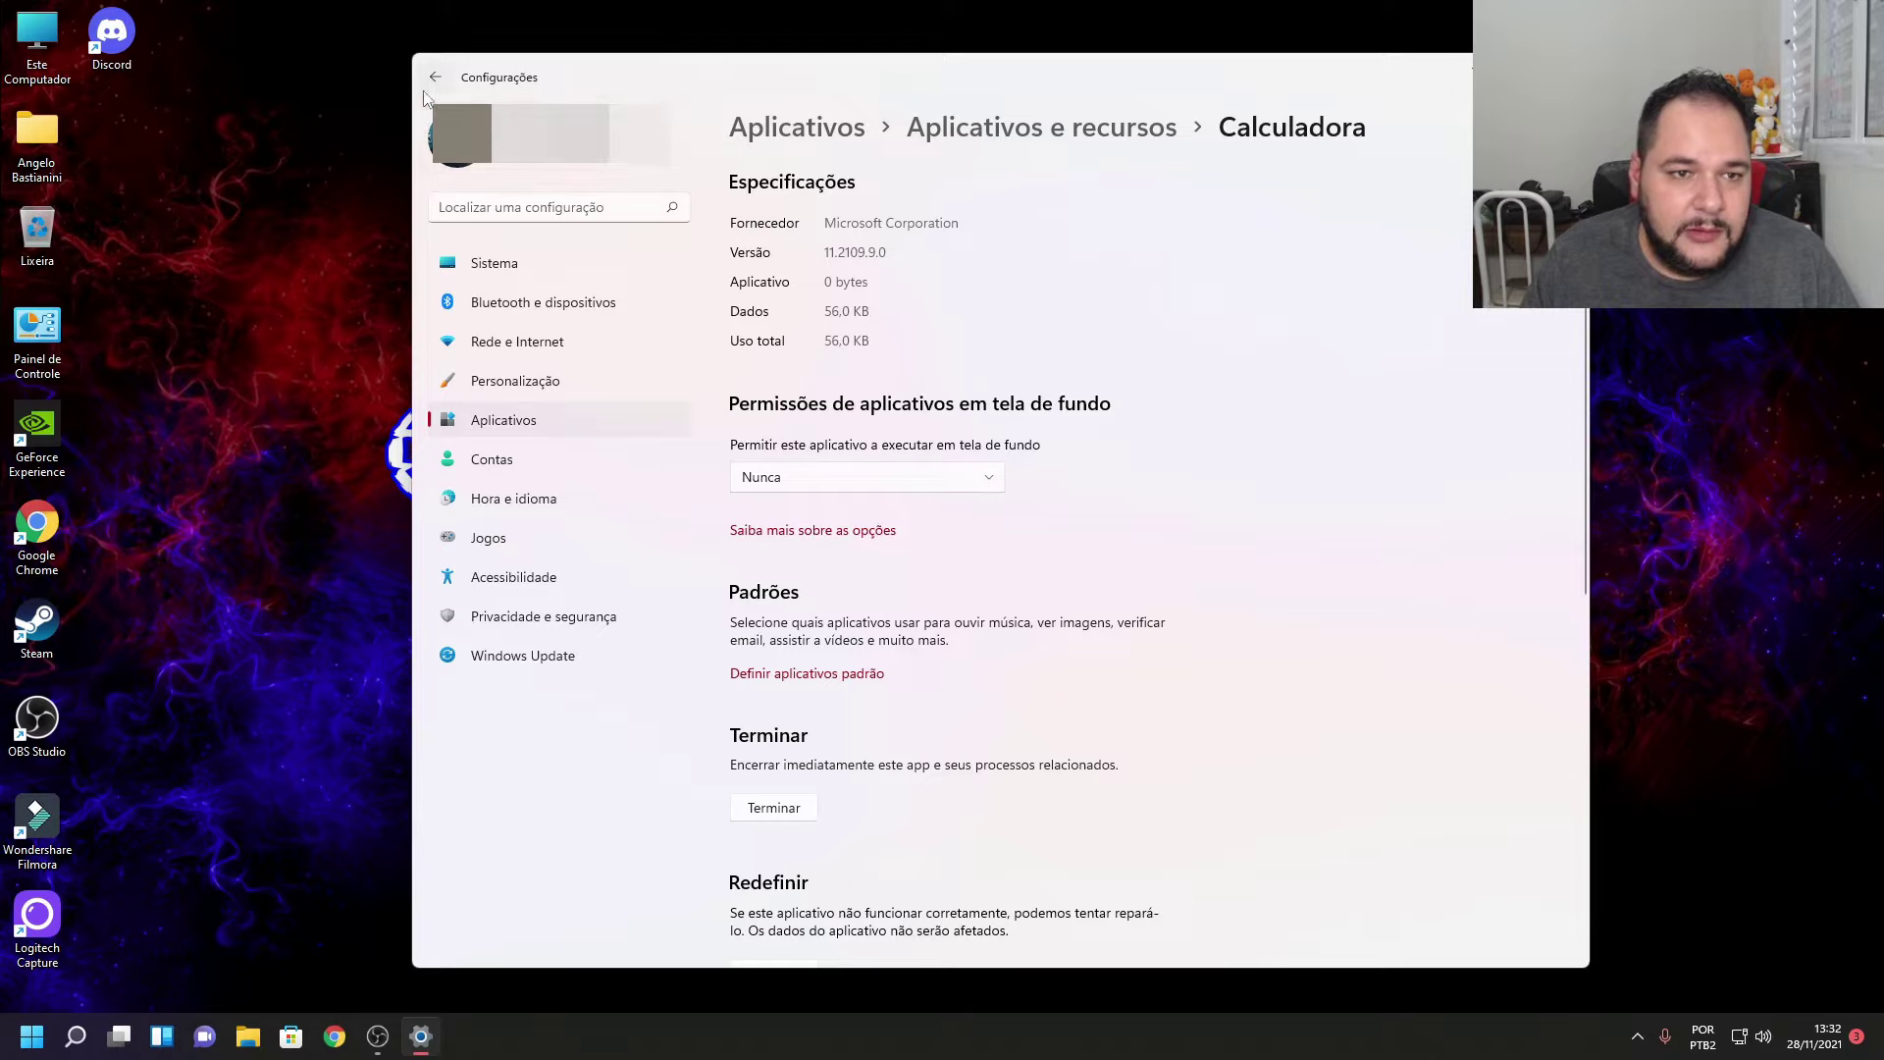
{"action": "left_click", "coordinate": [437, 78]}
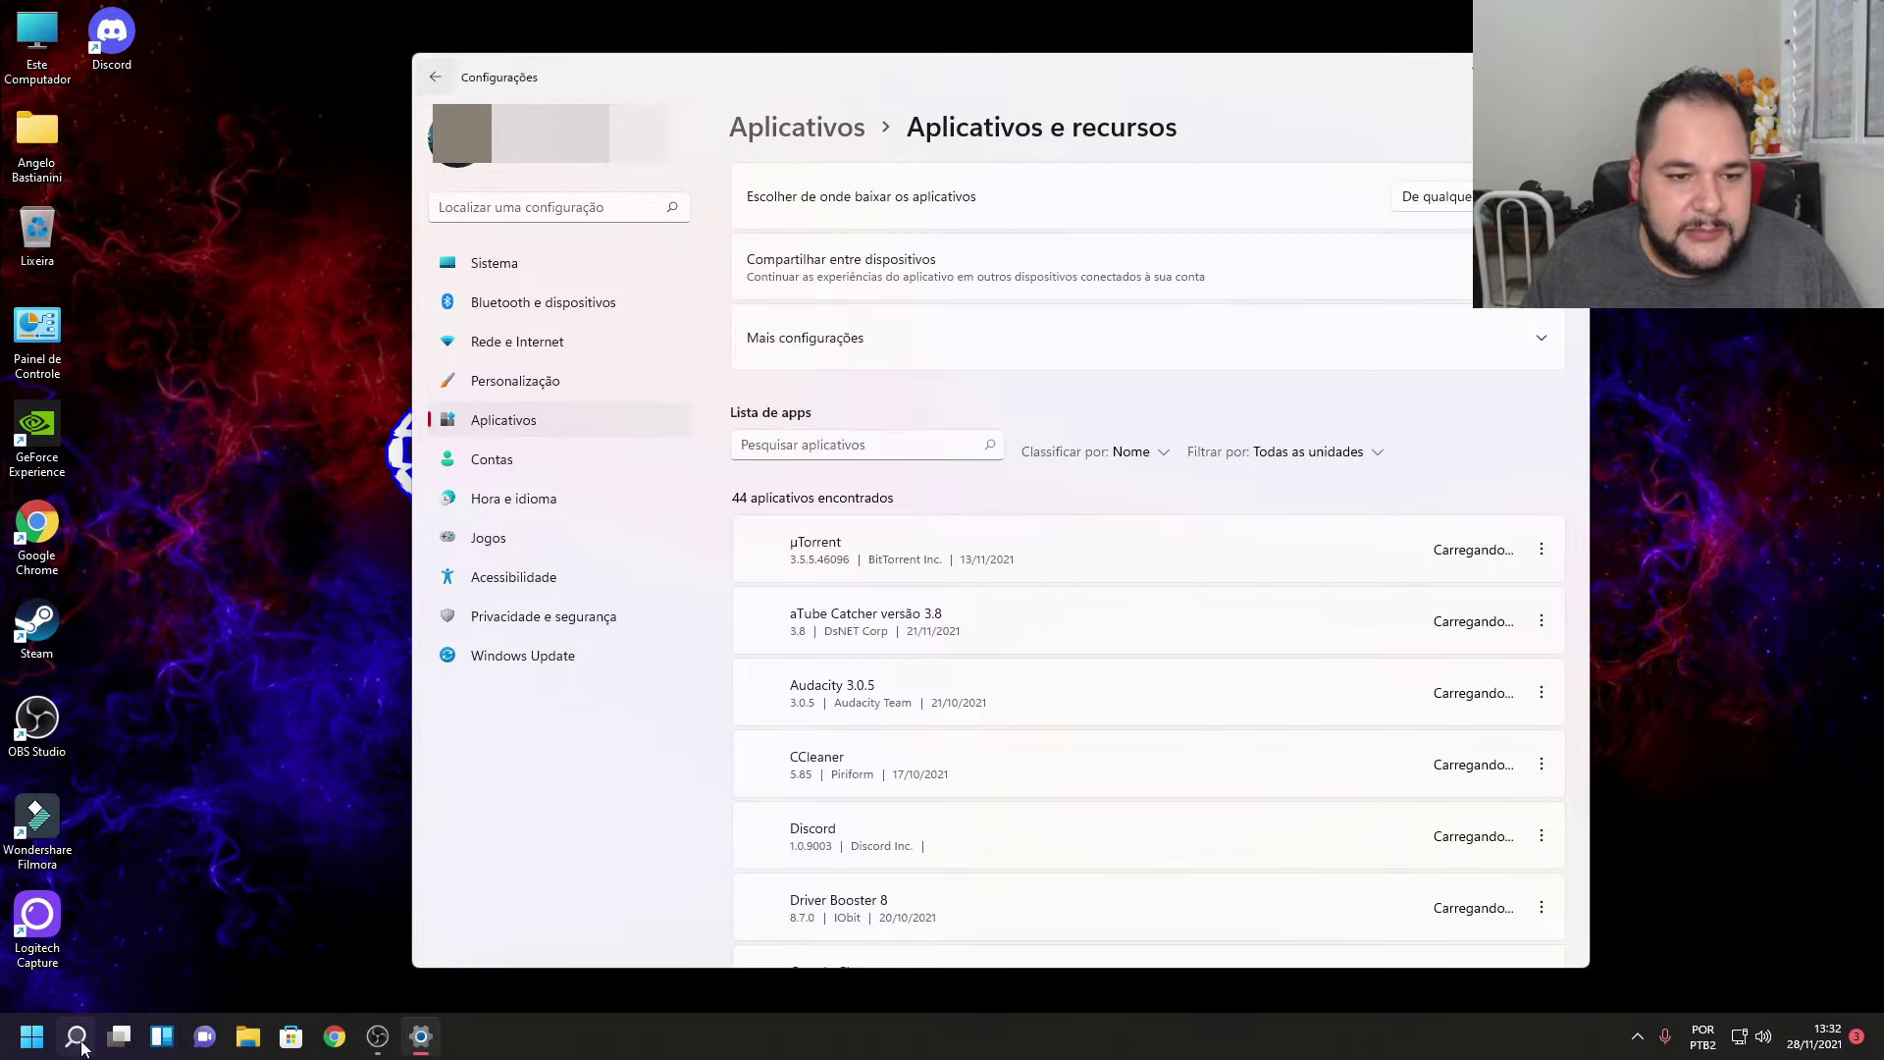
Search Windows for "calculadora", launch the app to check that it opens, and close it.
{"action": "left_click", "coordinate": [85, 1044]}
{"action": "type", "text": "calculadora"}
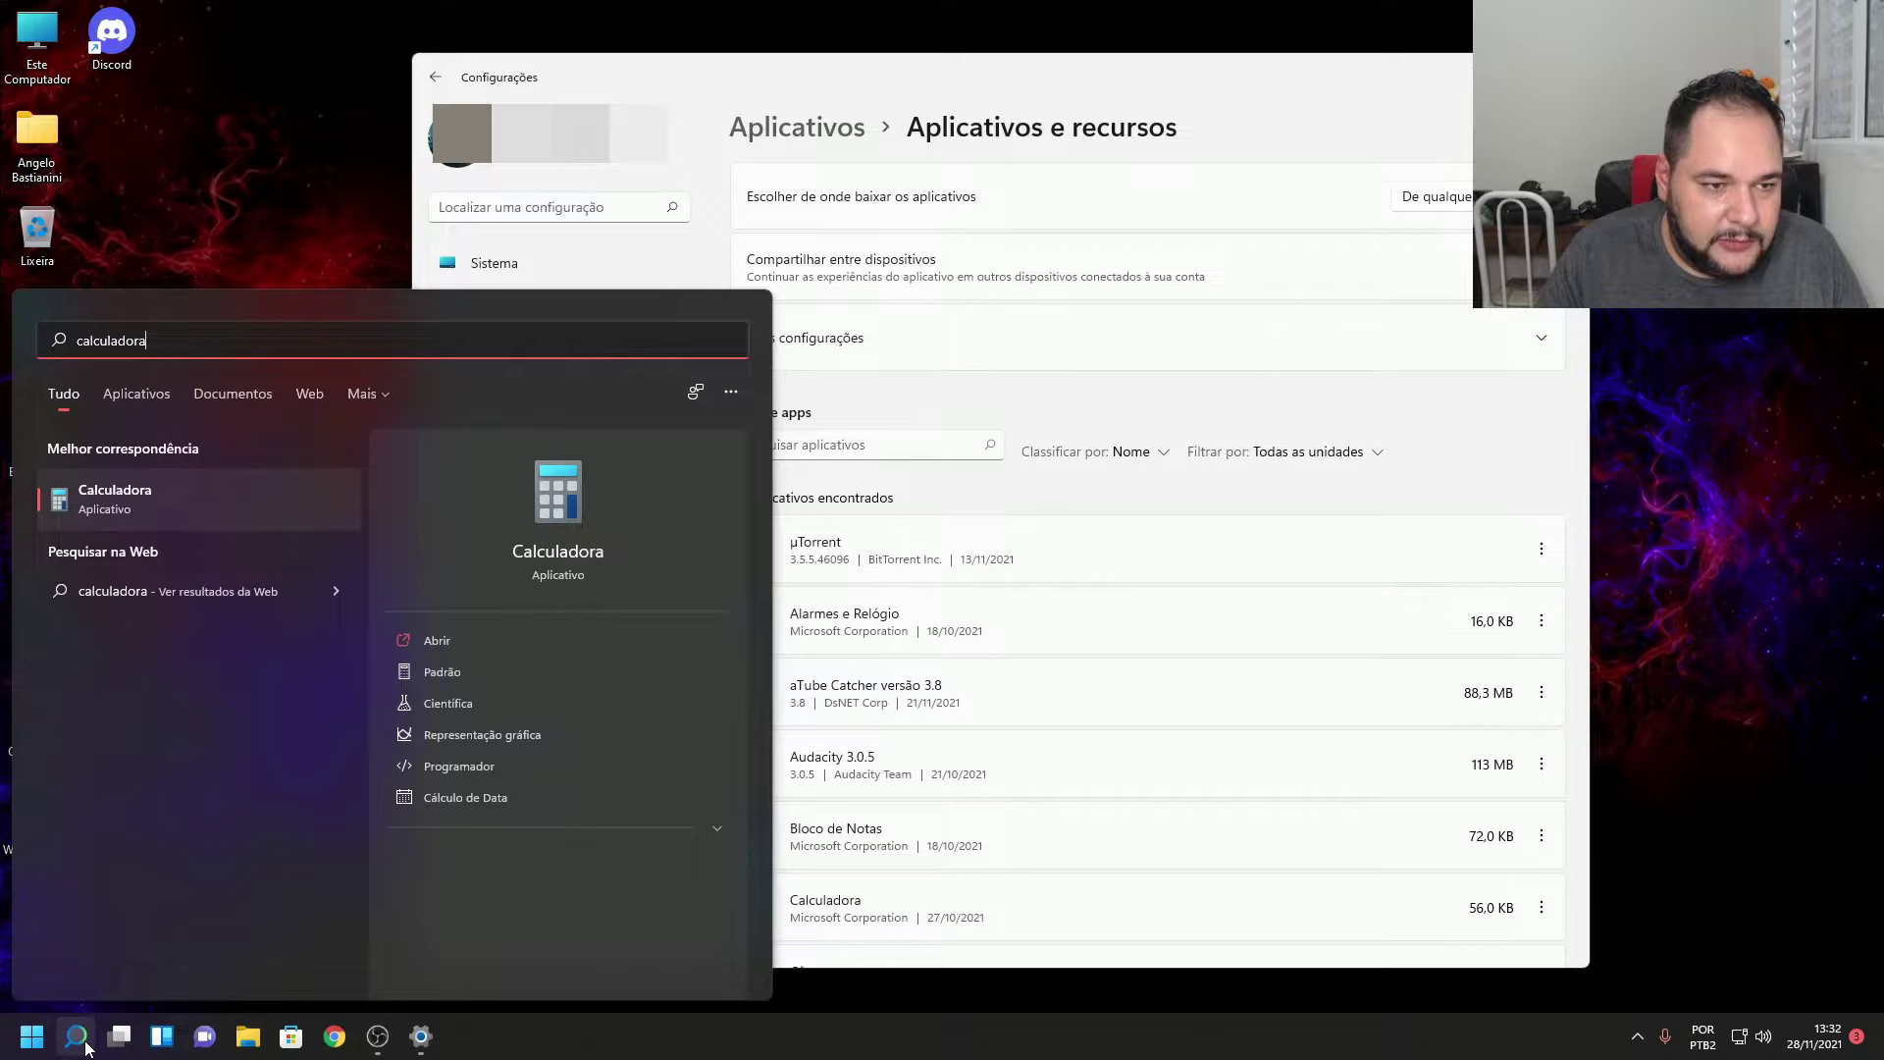
{"action": "key", "text": "Return"}
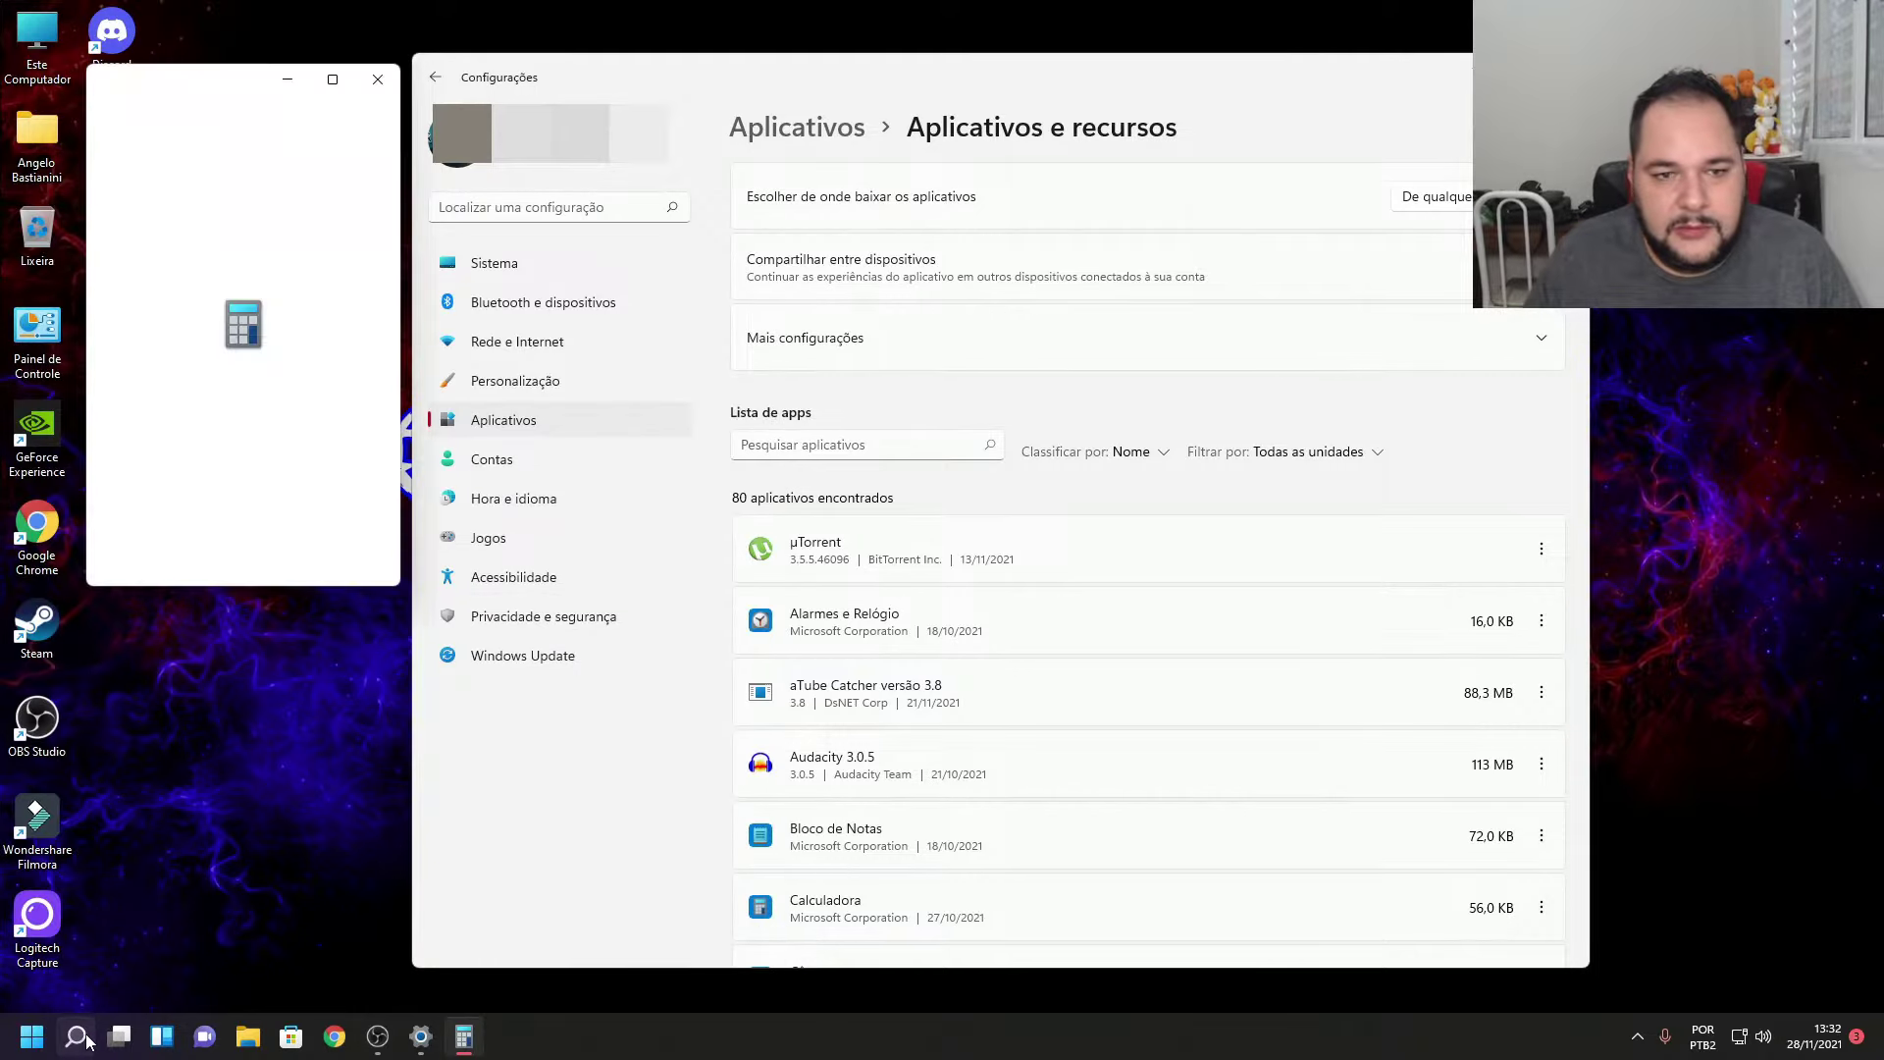
{"action": "left_click", "coordinate": [378, 80]}
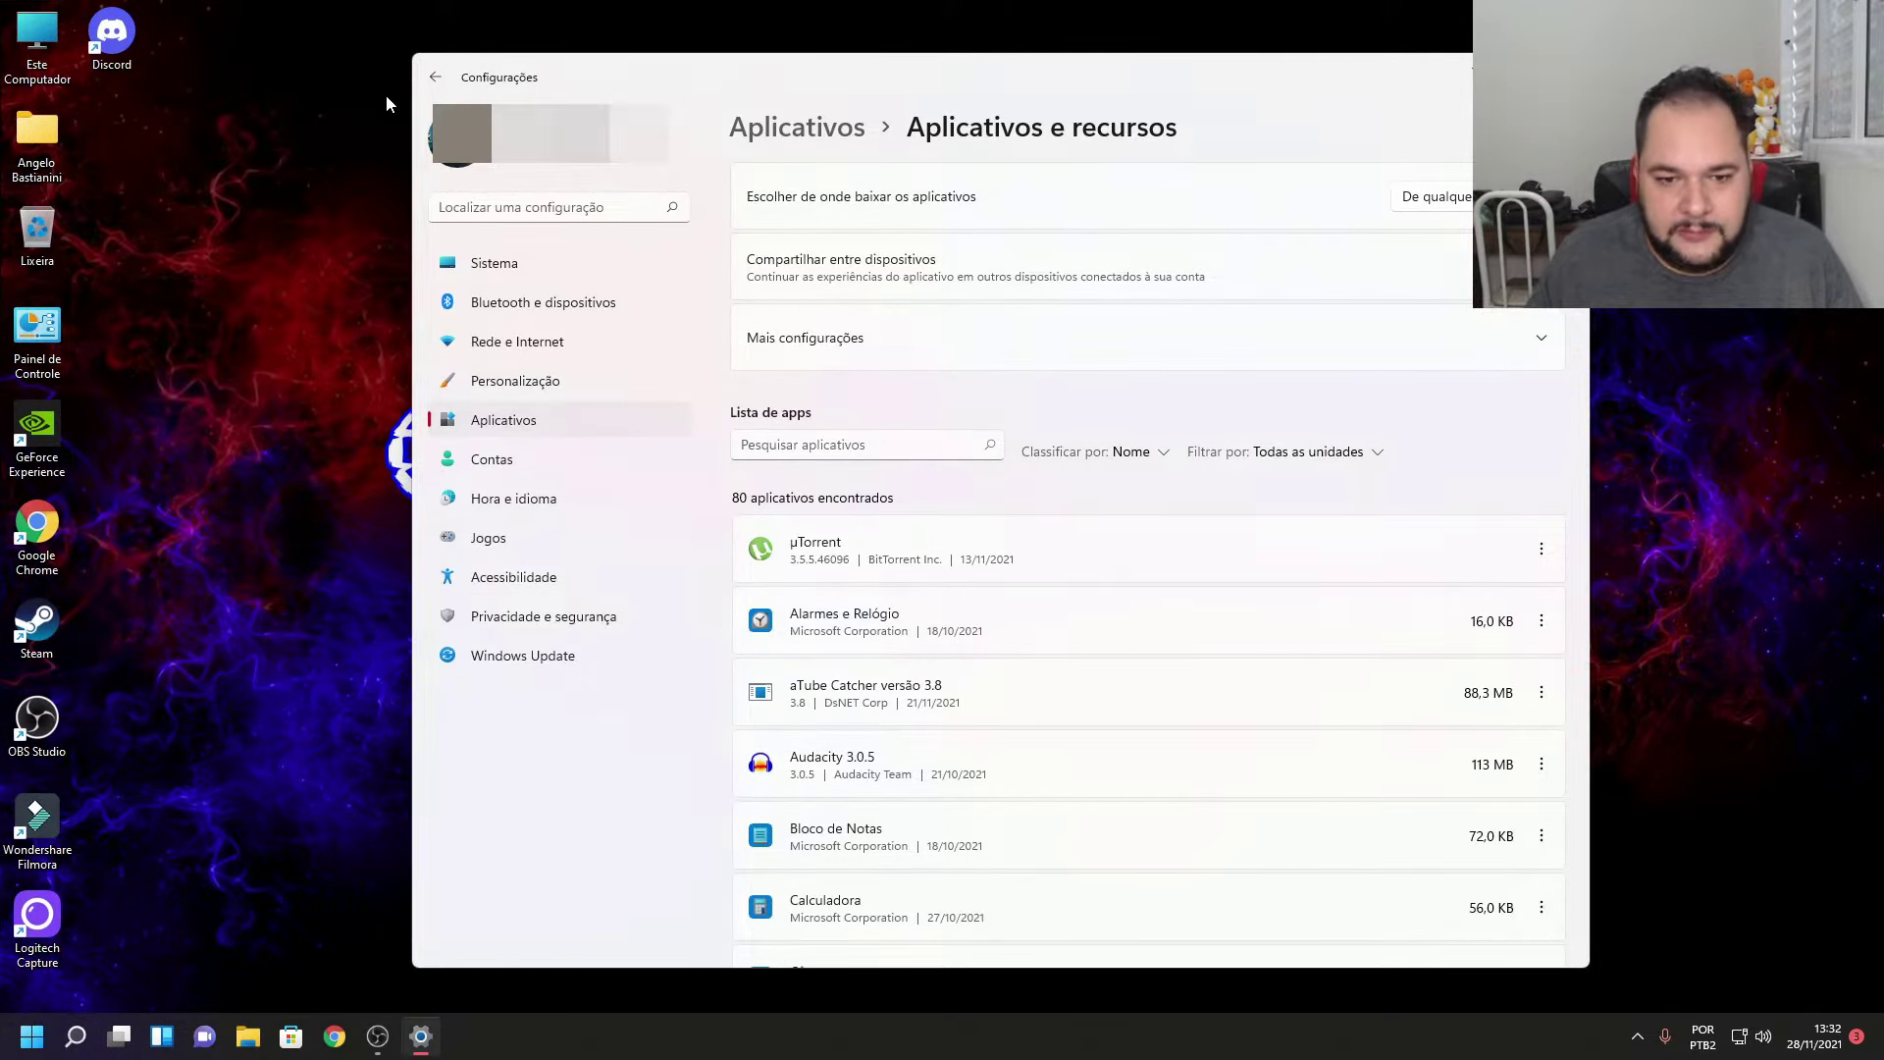
Set the background permission of Câmera to Nunca in its advanced options, and return to the app list.
{"action": "scroll", "coordinate": [1531, 589], "scroll_direction": "down", "scroll_amount": 3}
{"action": "left_click", "coordinate": [1541, 738]}
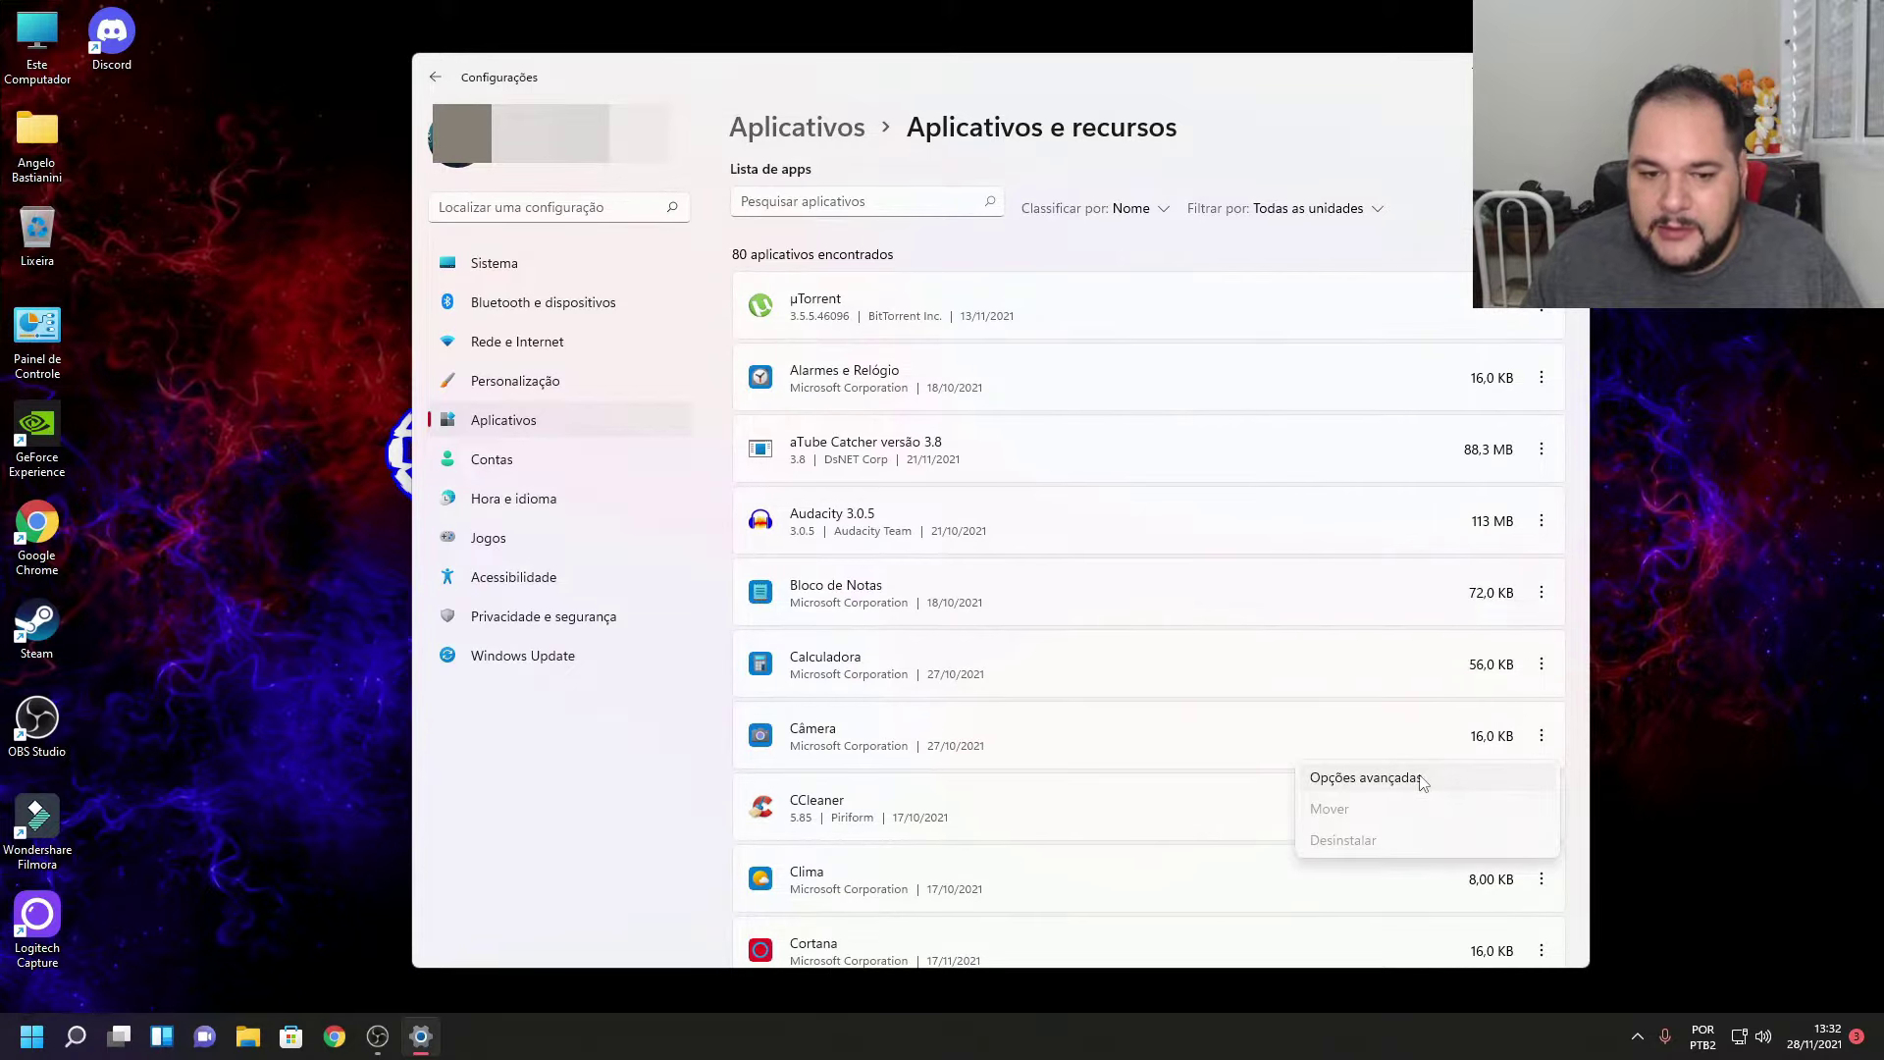
{"action": "left_click", "coordinate": [1367, 774]}
{"action": "scroll", "coordinate": [1049, 501], "scroll_direction": "down", "scroll_amount": 3}
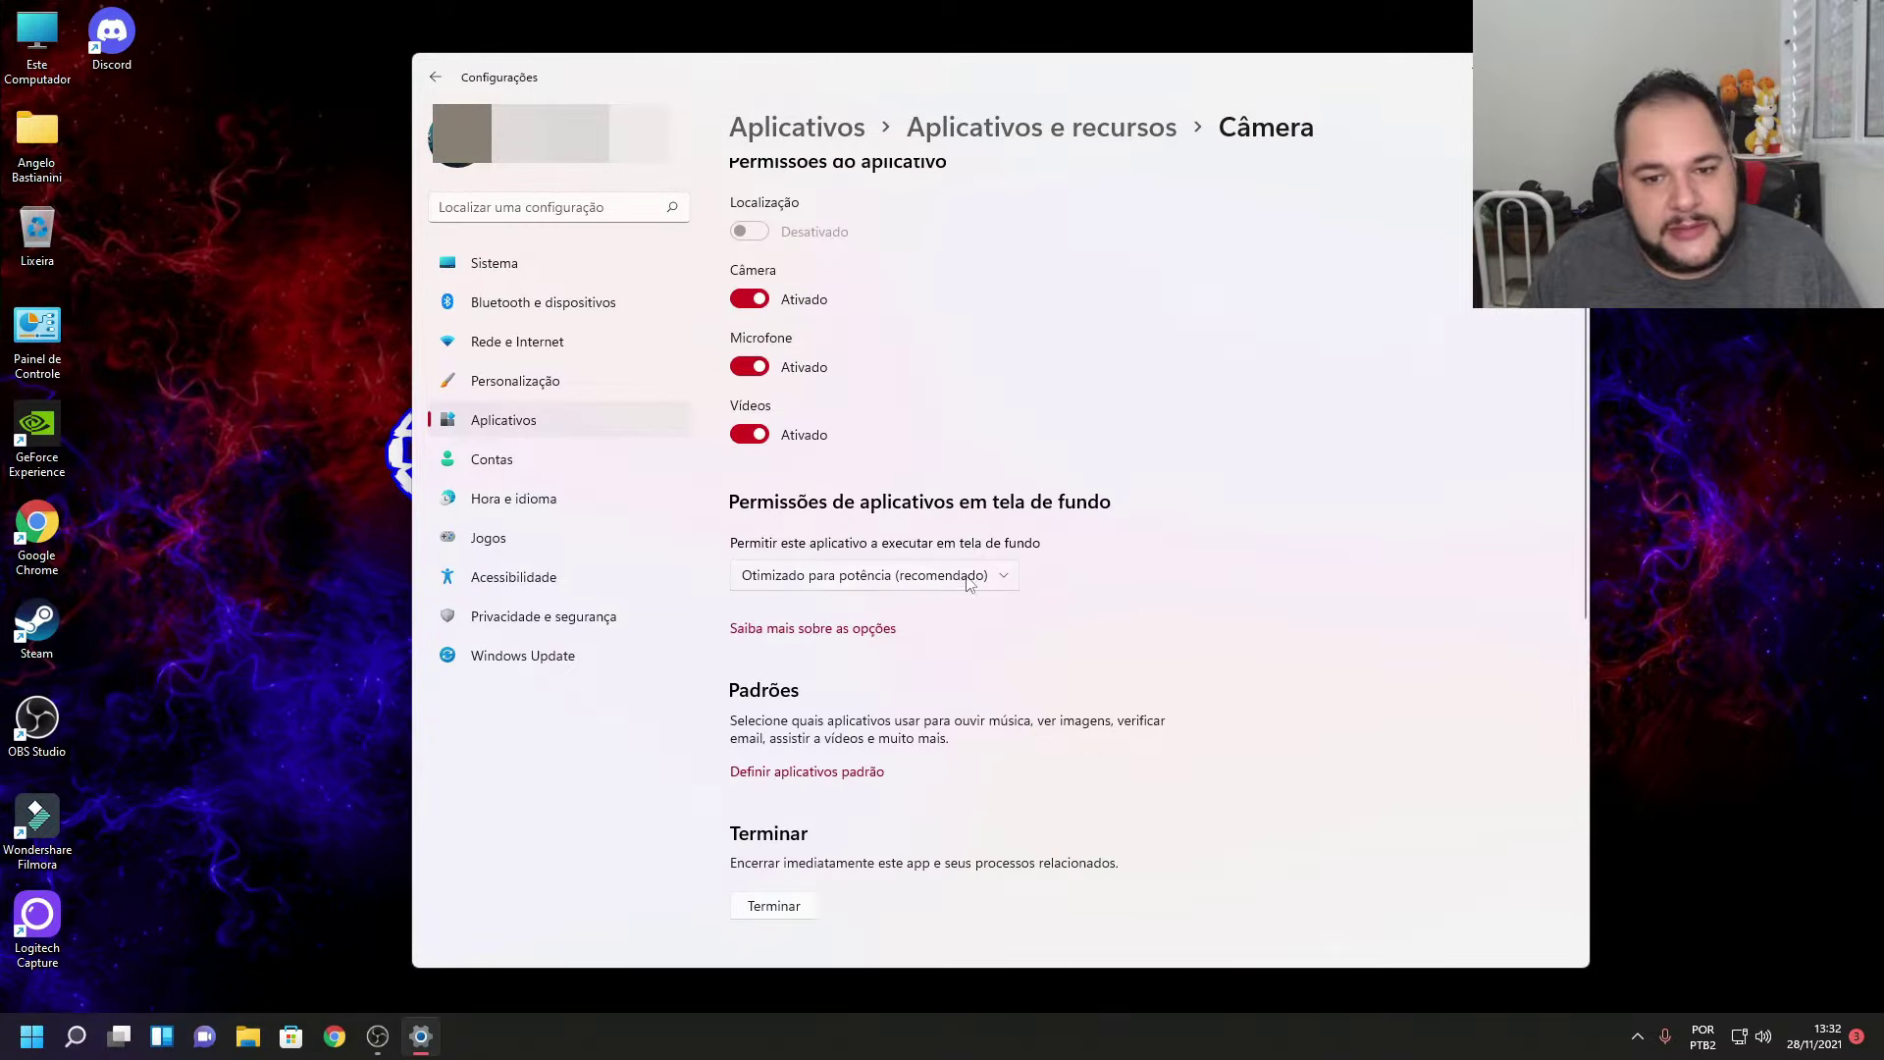
{"action": "left_click", "coordinate": [970, 579]}
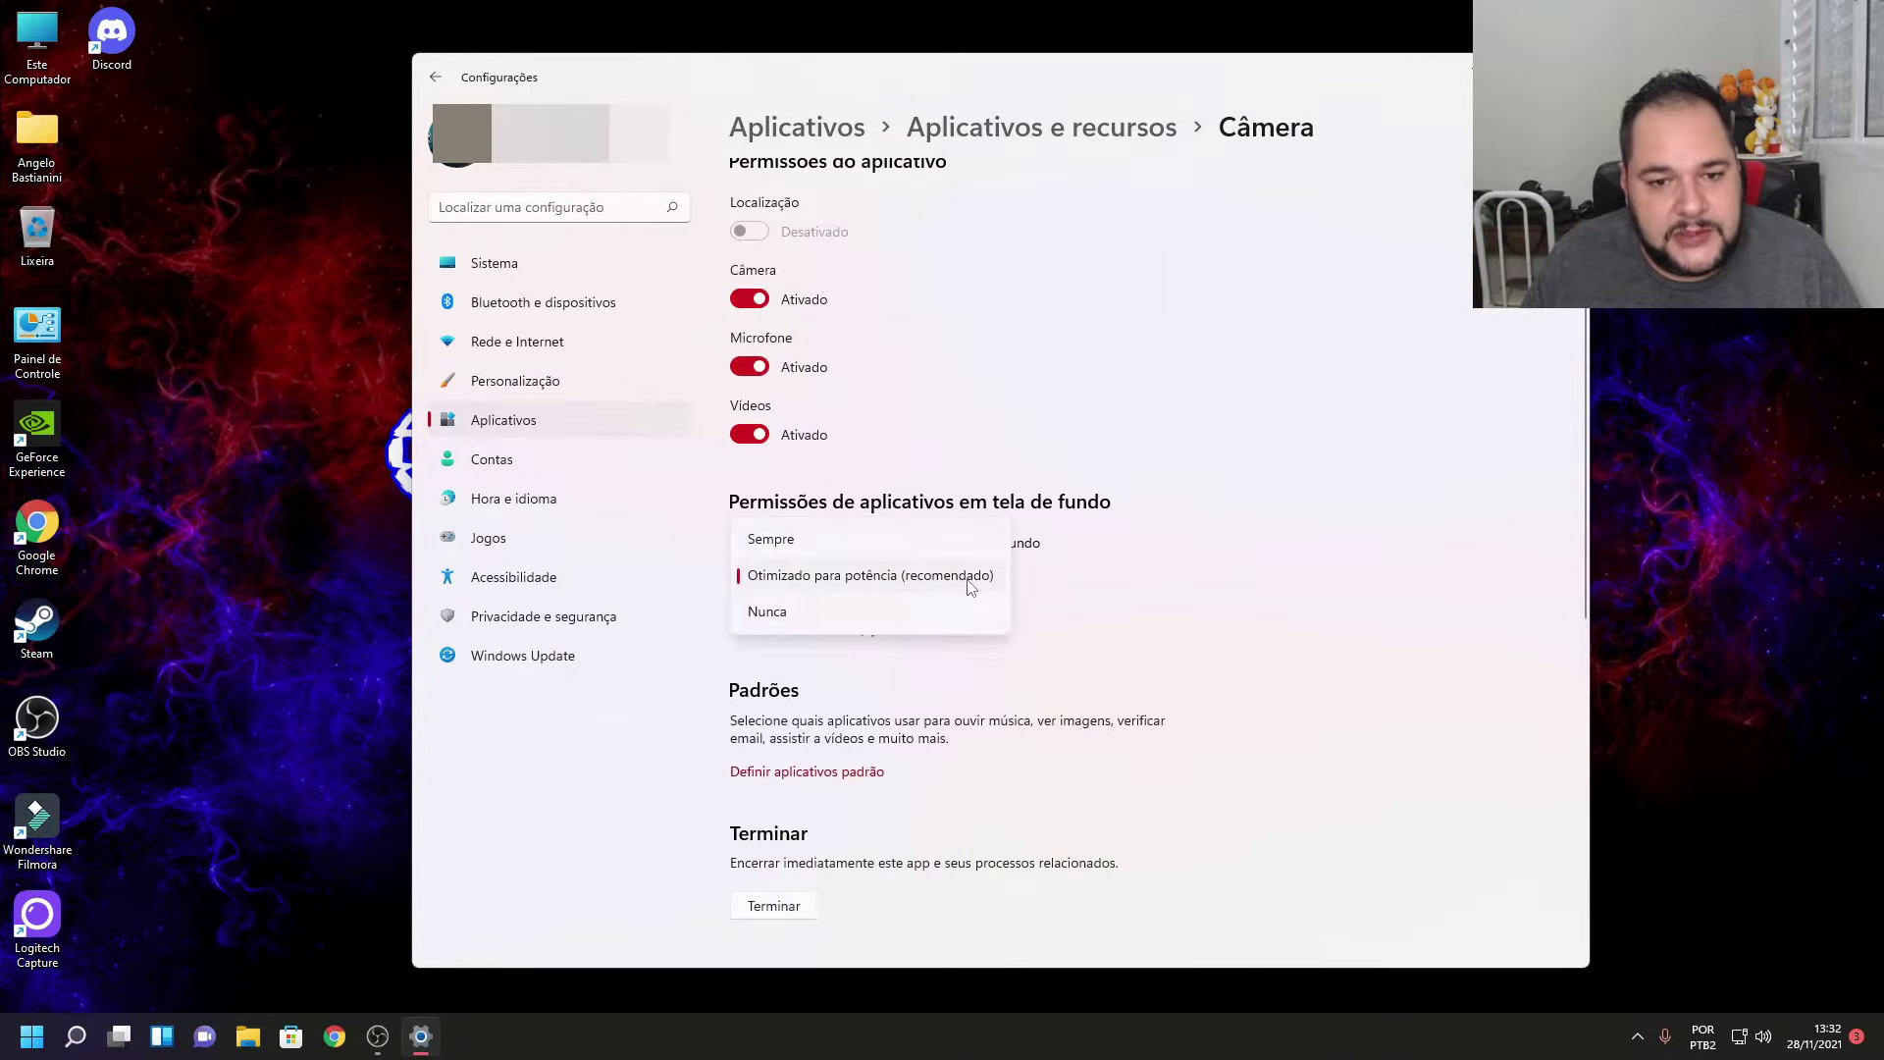
{"action": "left_click", "coordinate": [801, 618]}
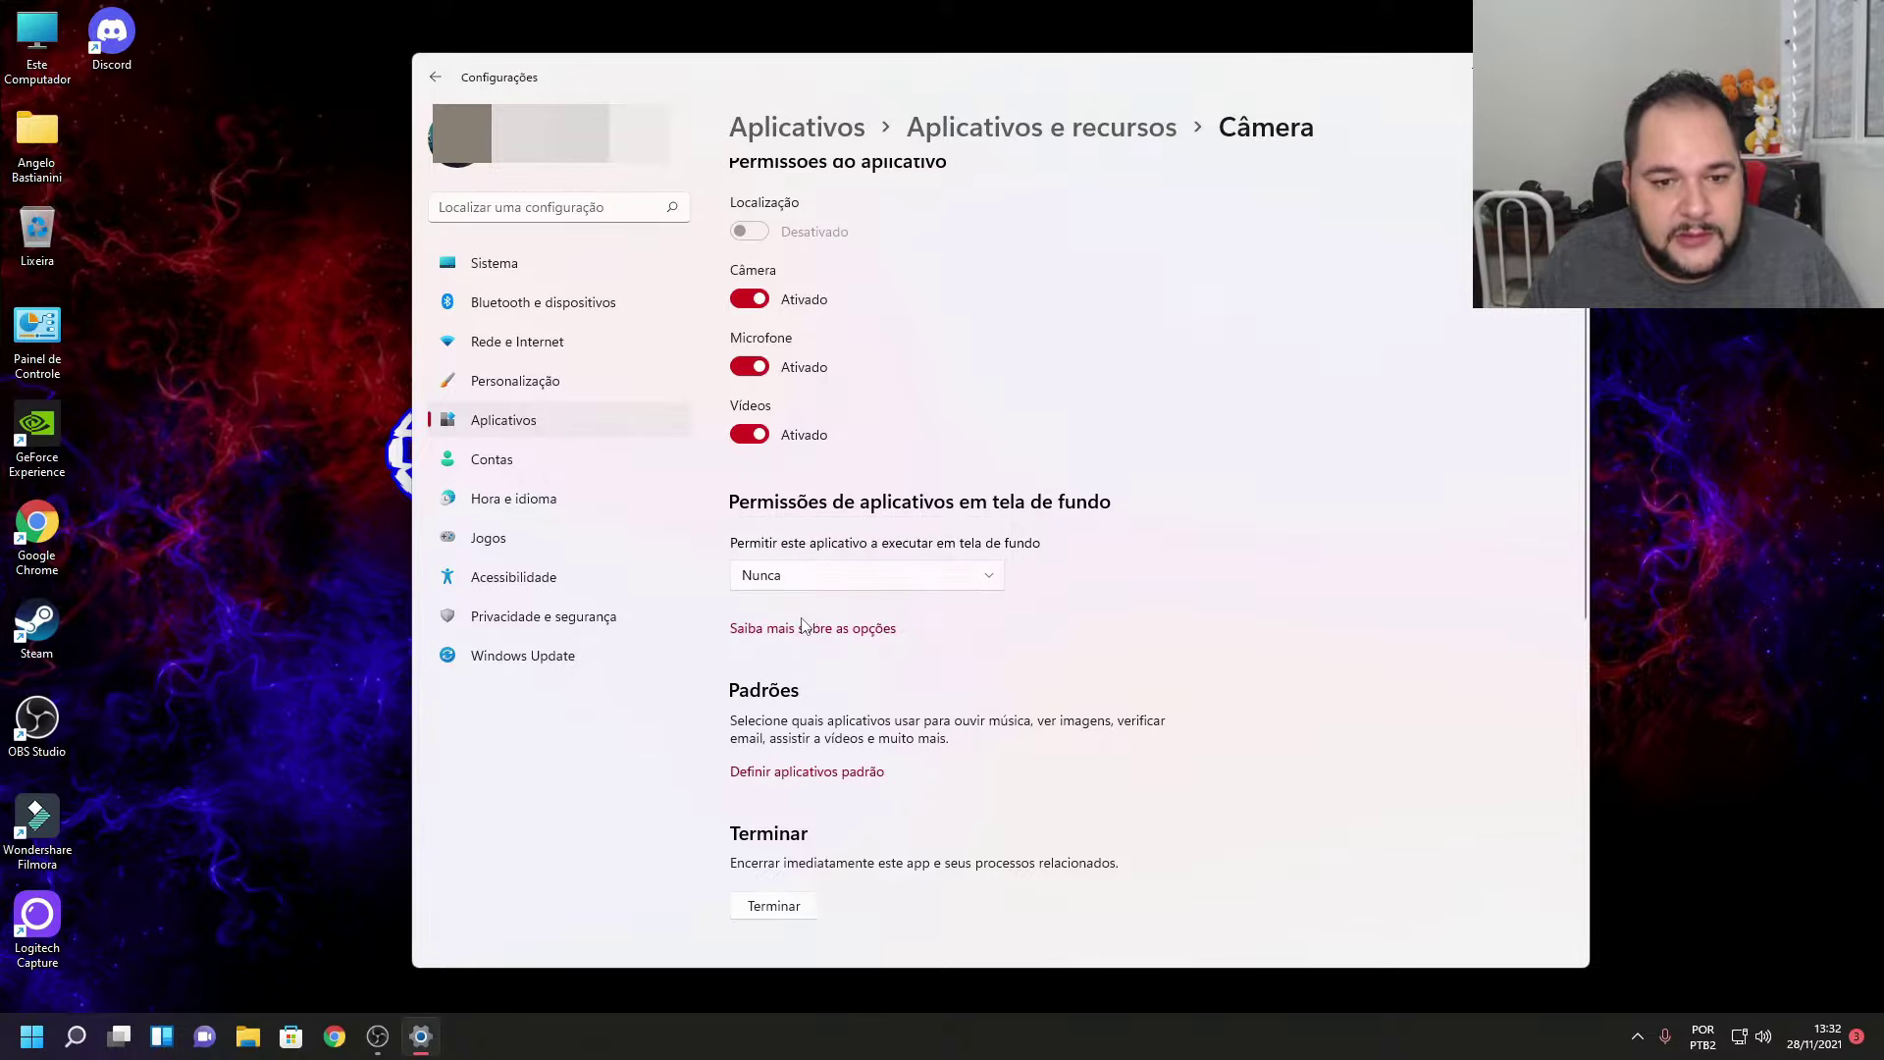
{"action": "left_click", "coordinate": [436, 81]}
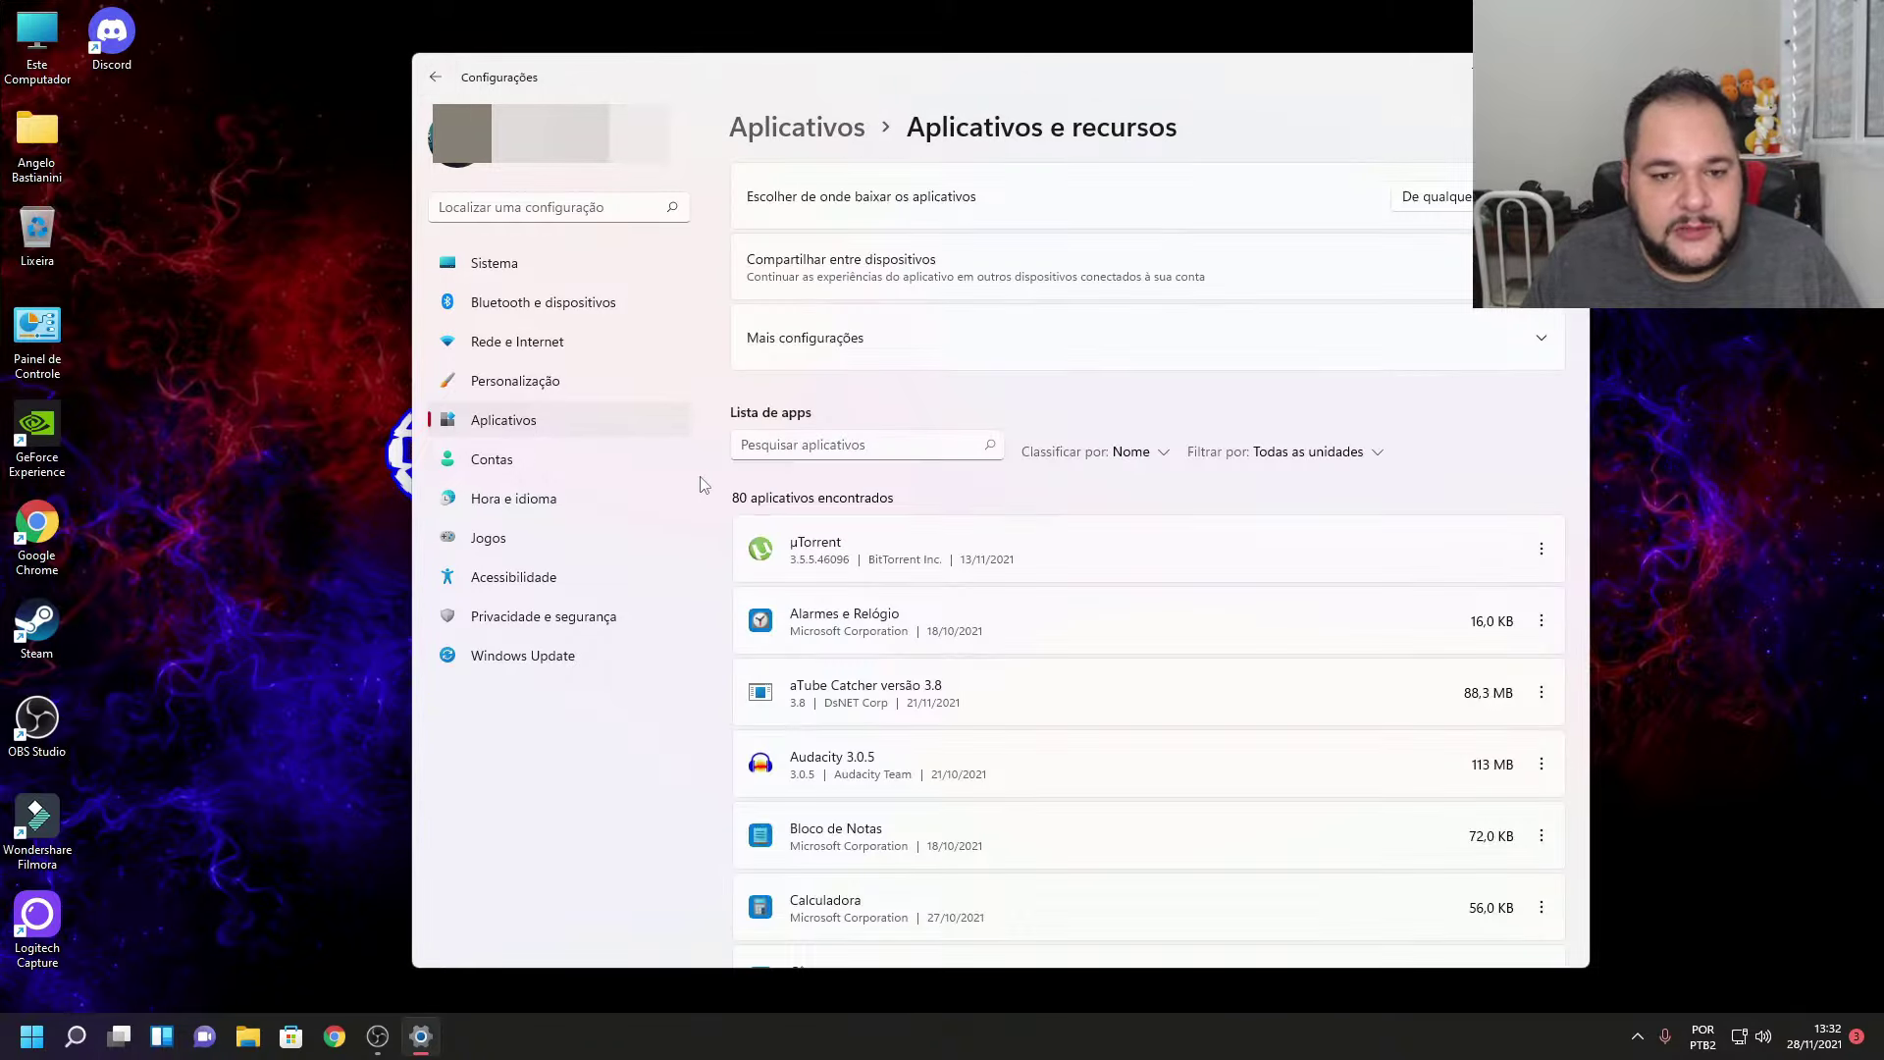
Set the background permission of Clima to Nunca in its advanced options, and return to the app list.
{"action": "scroll", "coordinate": [1011, 526], "scroll_direction": "down", "scroll_amount": 5}
{"action": "left_click", "coordinate": [1542, 519]}
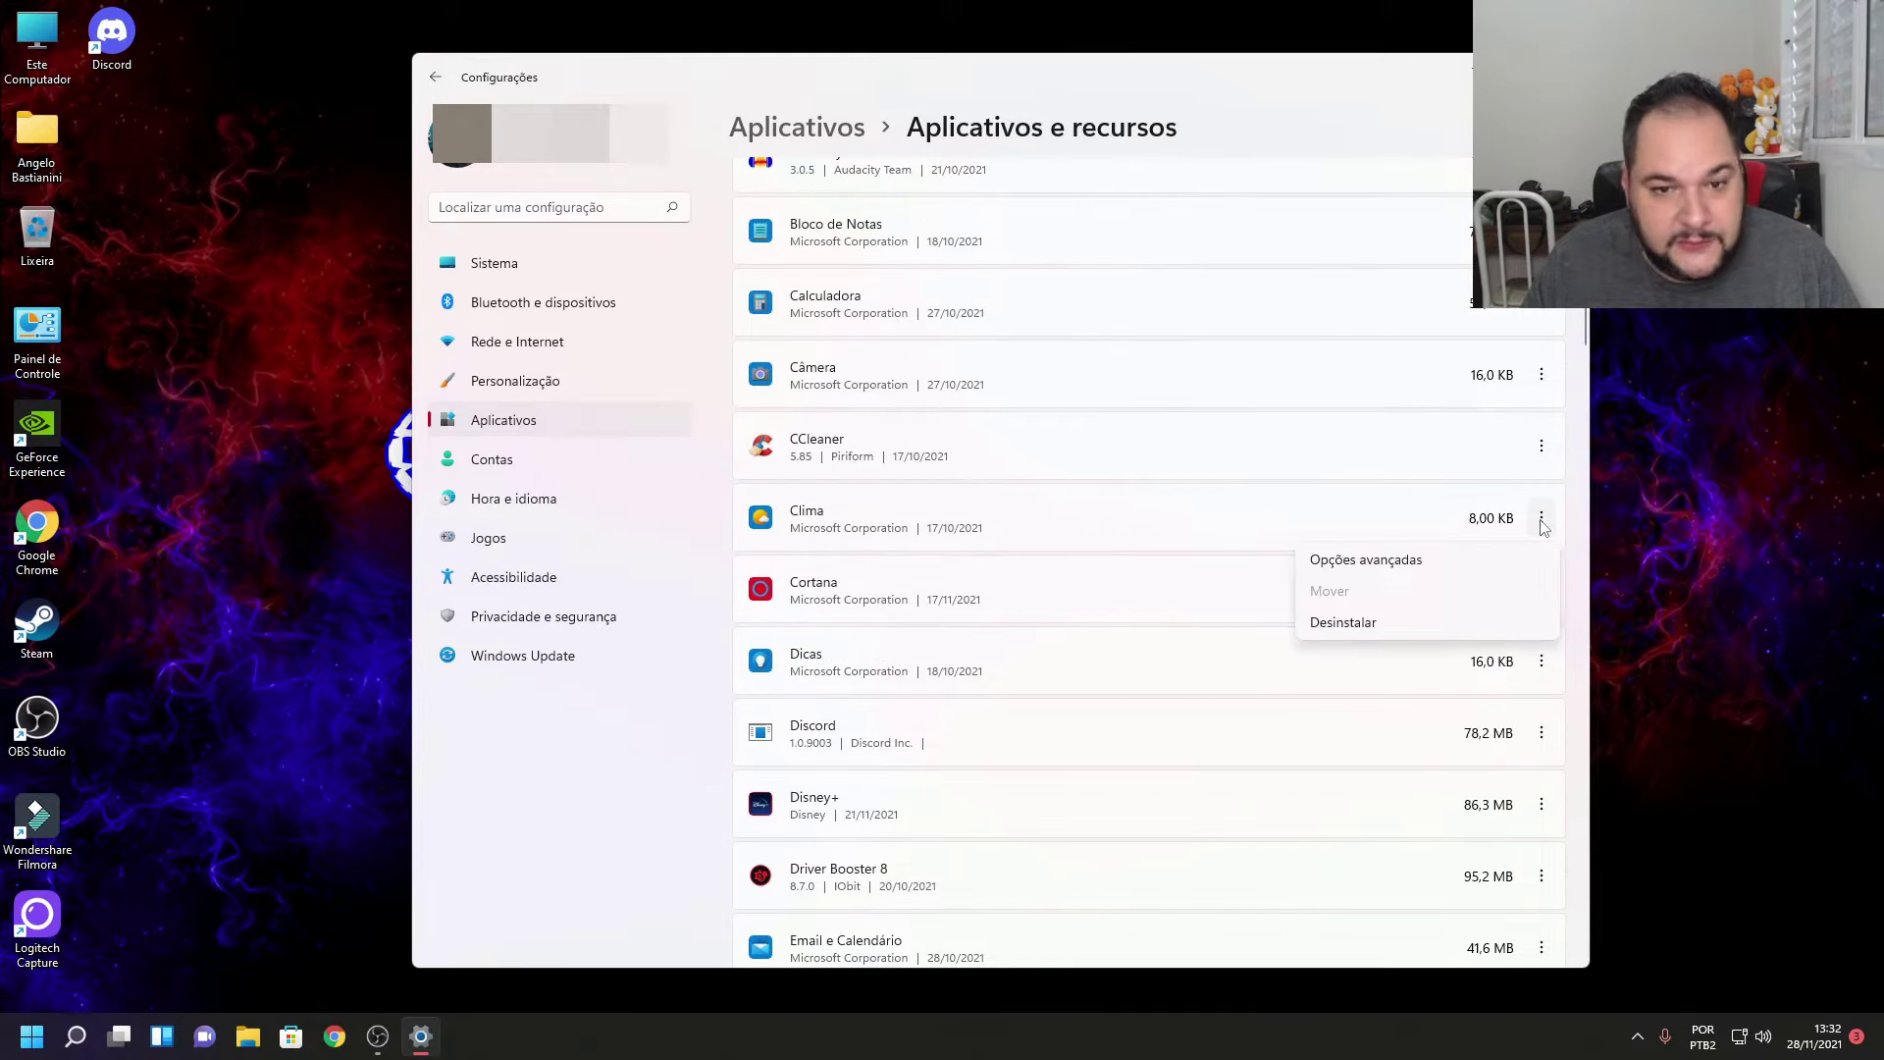
{"action": "left_click", "coordinate": [1399, 567]}
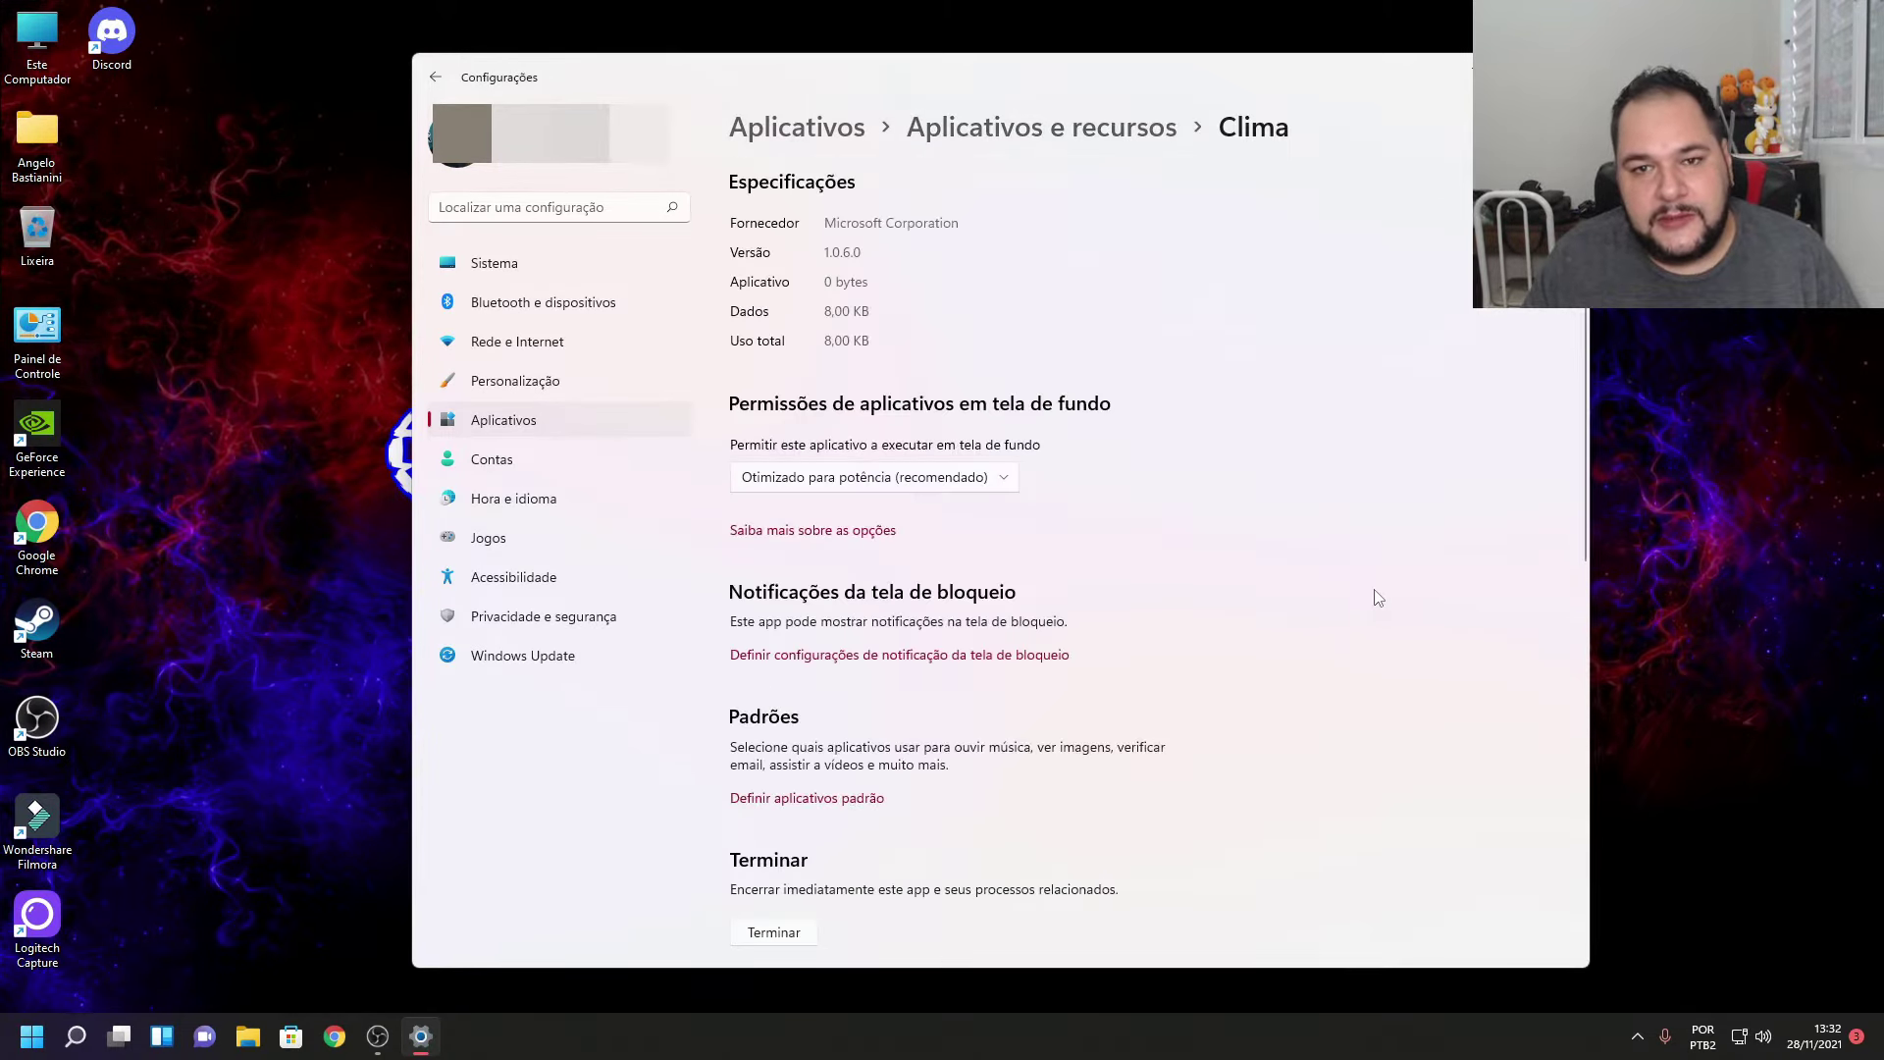
{"action": "left_click", "coordinate": [868, 486]}
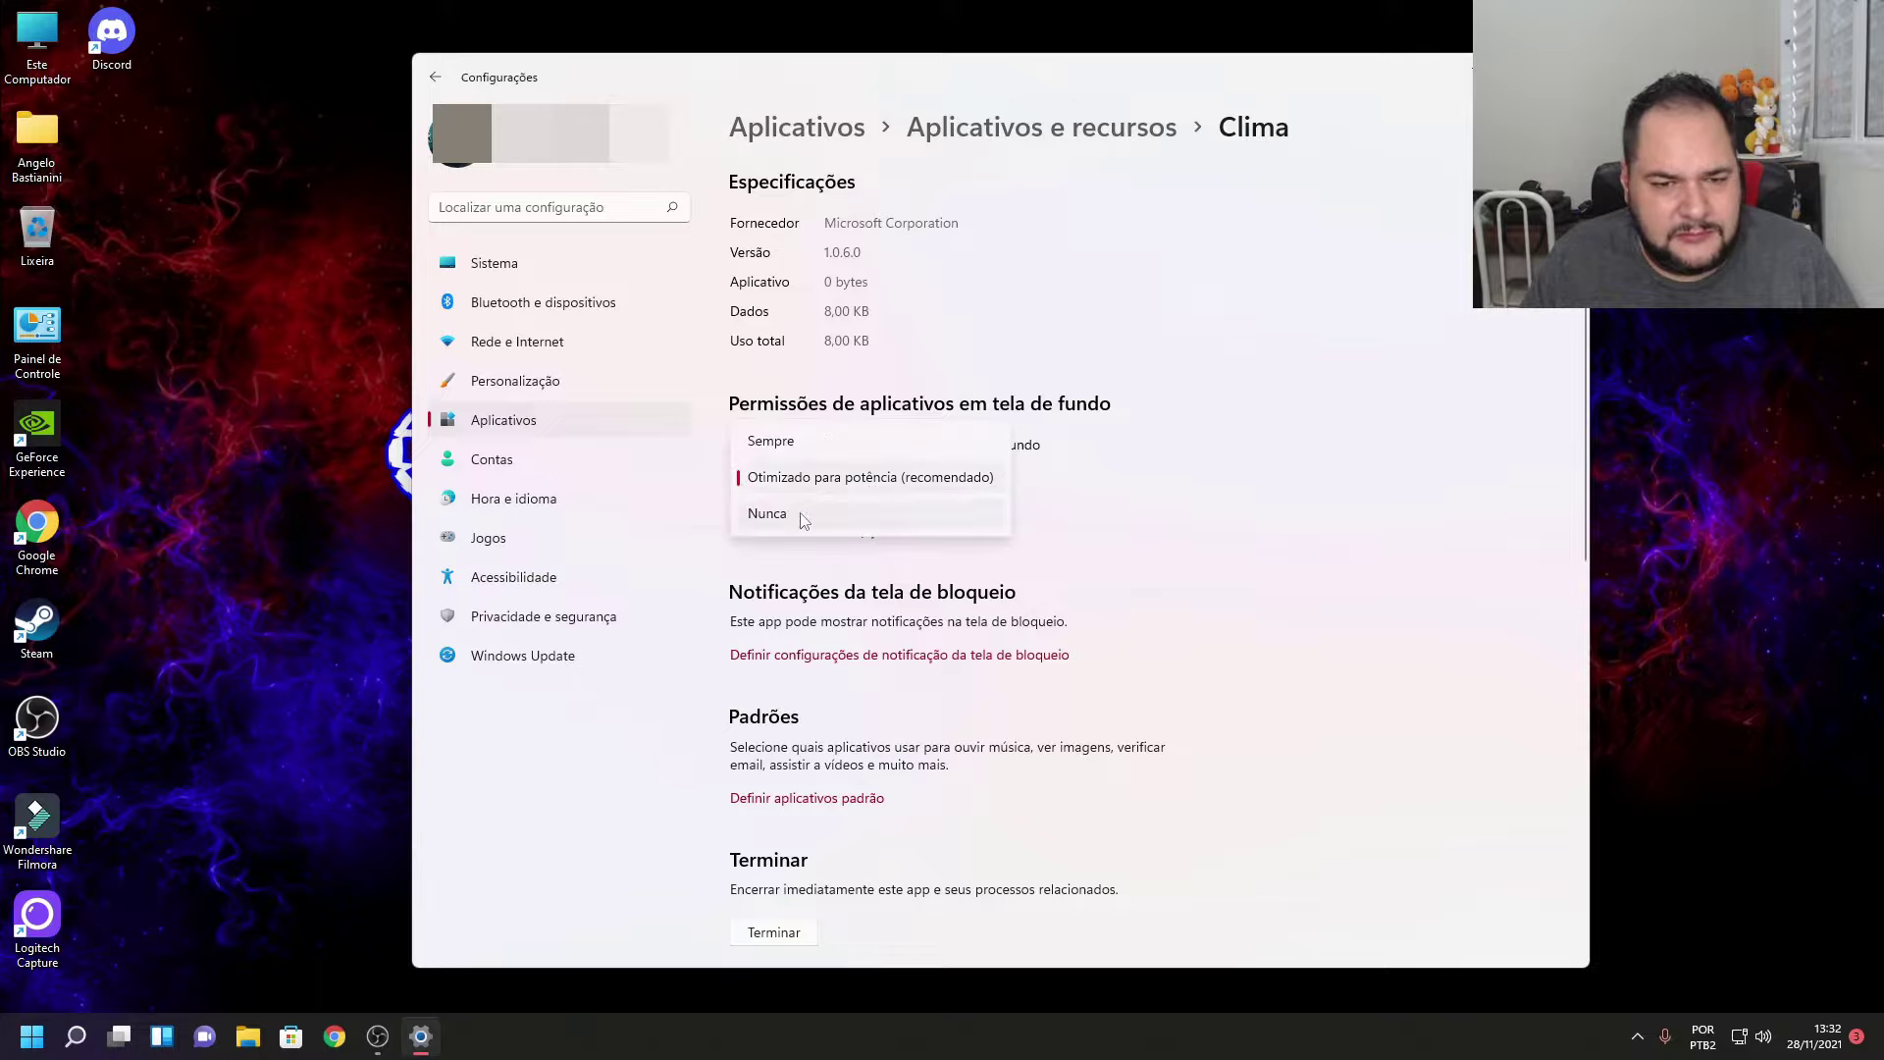
{"action": "left_click", "coordinate": [805, 515]}
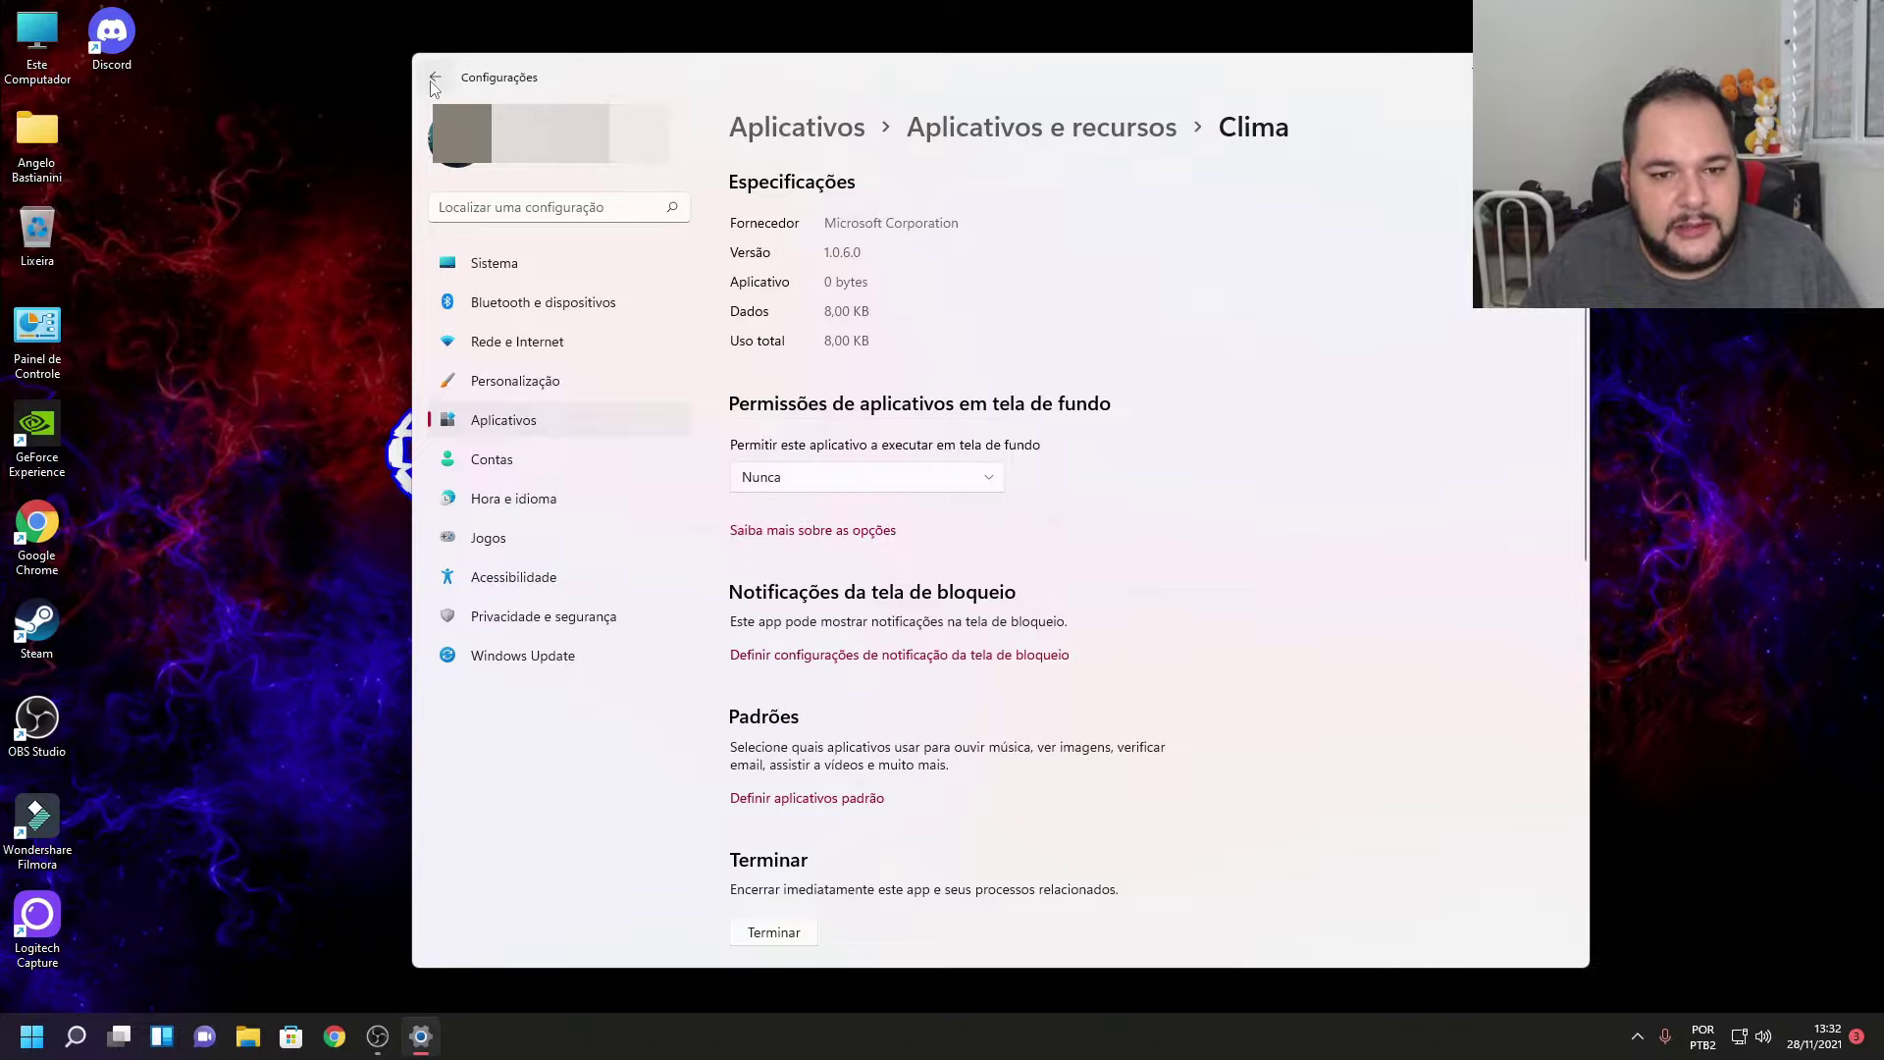
{"action": "key", "text": "alt+Left"}
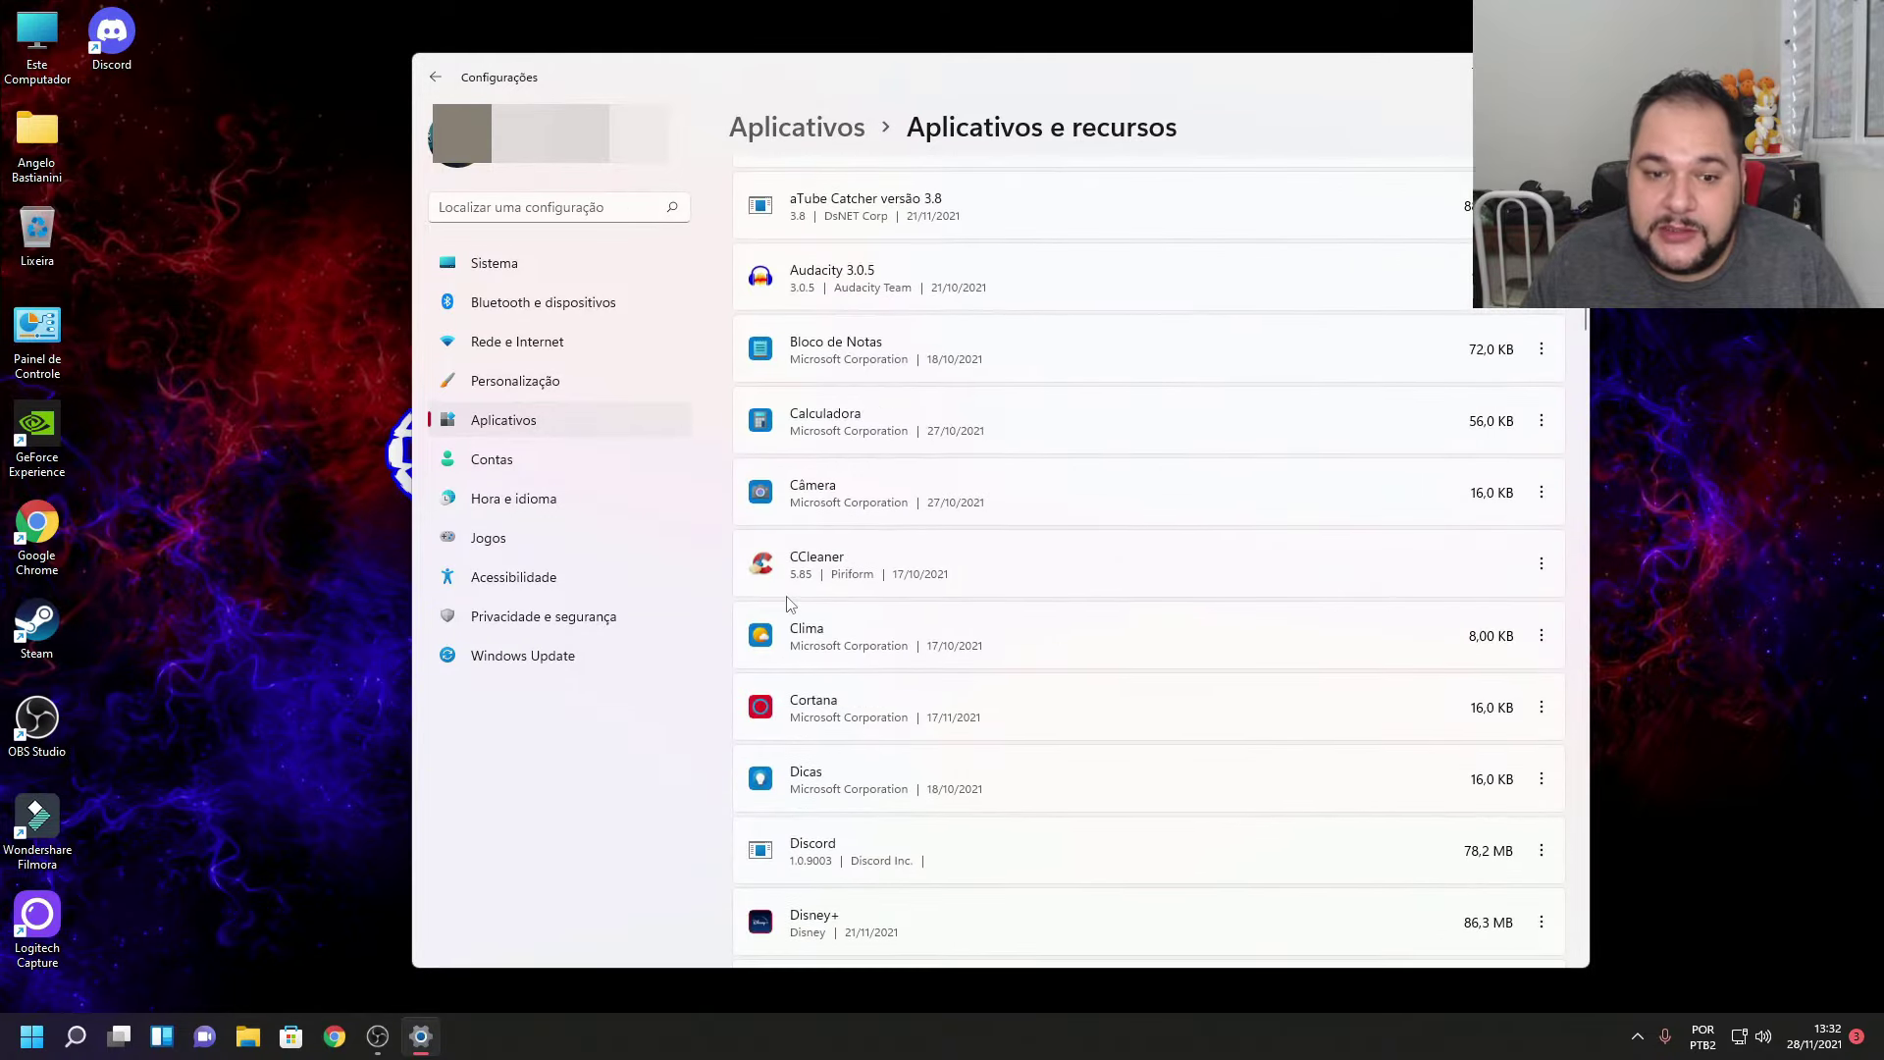
Set the background permission of Cortana to Nunca in its advanced options, and return to the app list.
{"action": "left_click", "coordinate": [1541, 709]}
{"action": "left_click", "coordinate": [1320, 749]}
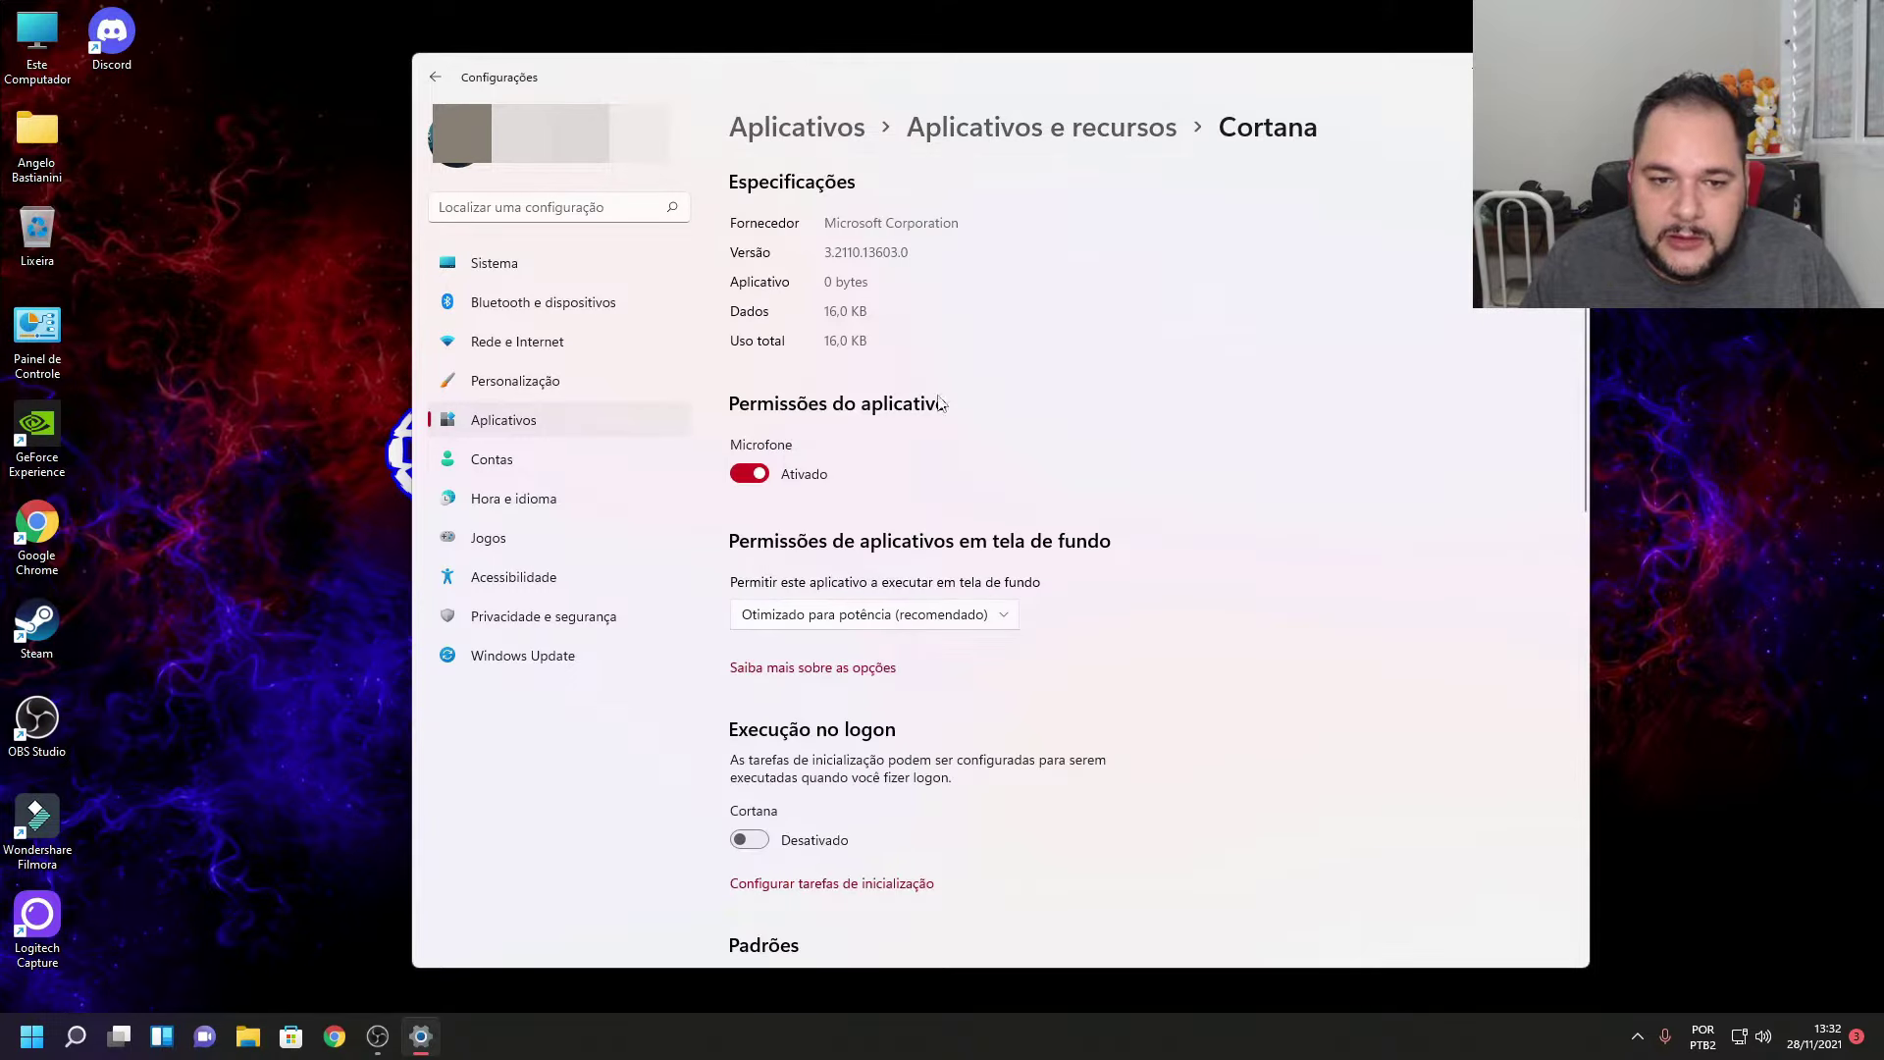
{"action": "left_click", "coordinate": [842, 618]}
{"action": "left_click", "coordinate": [842, 652]}
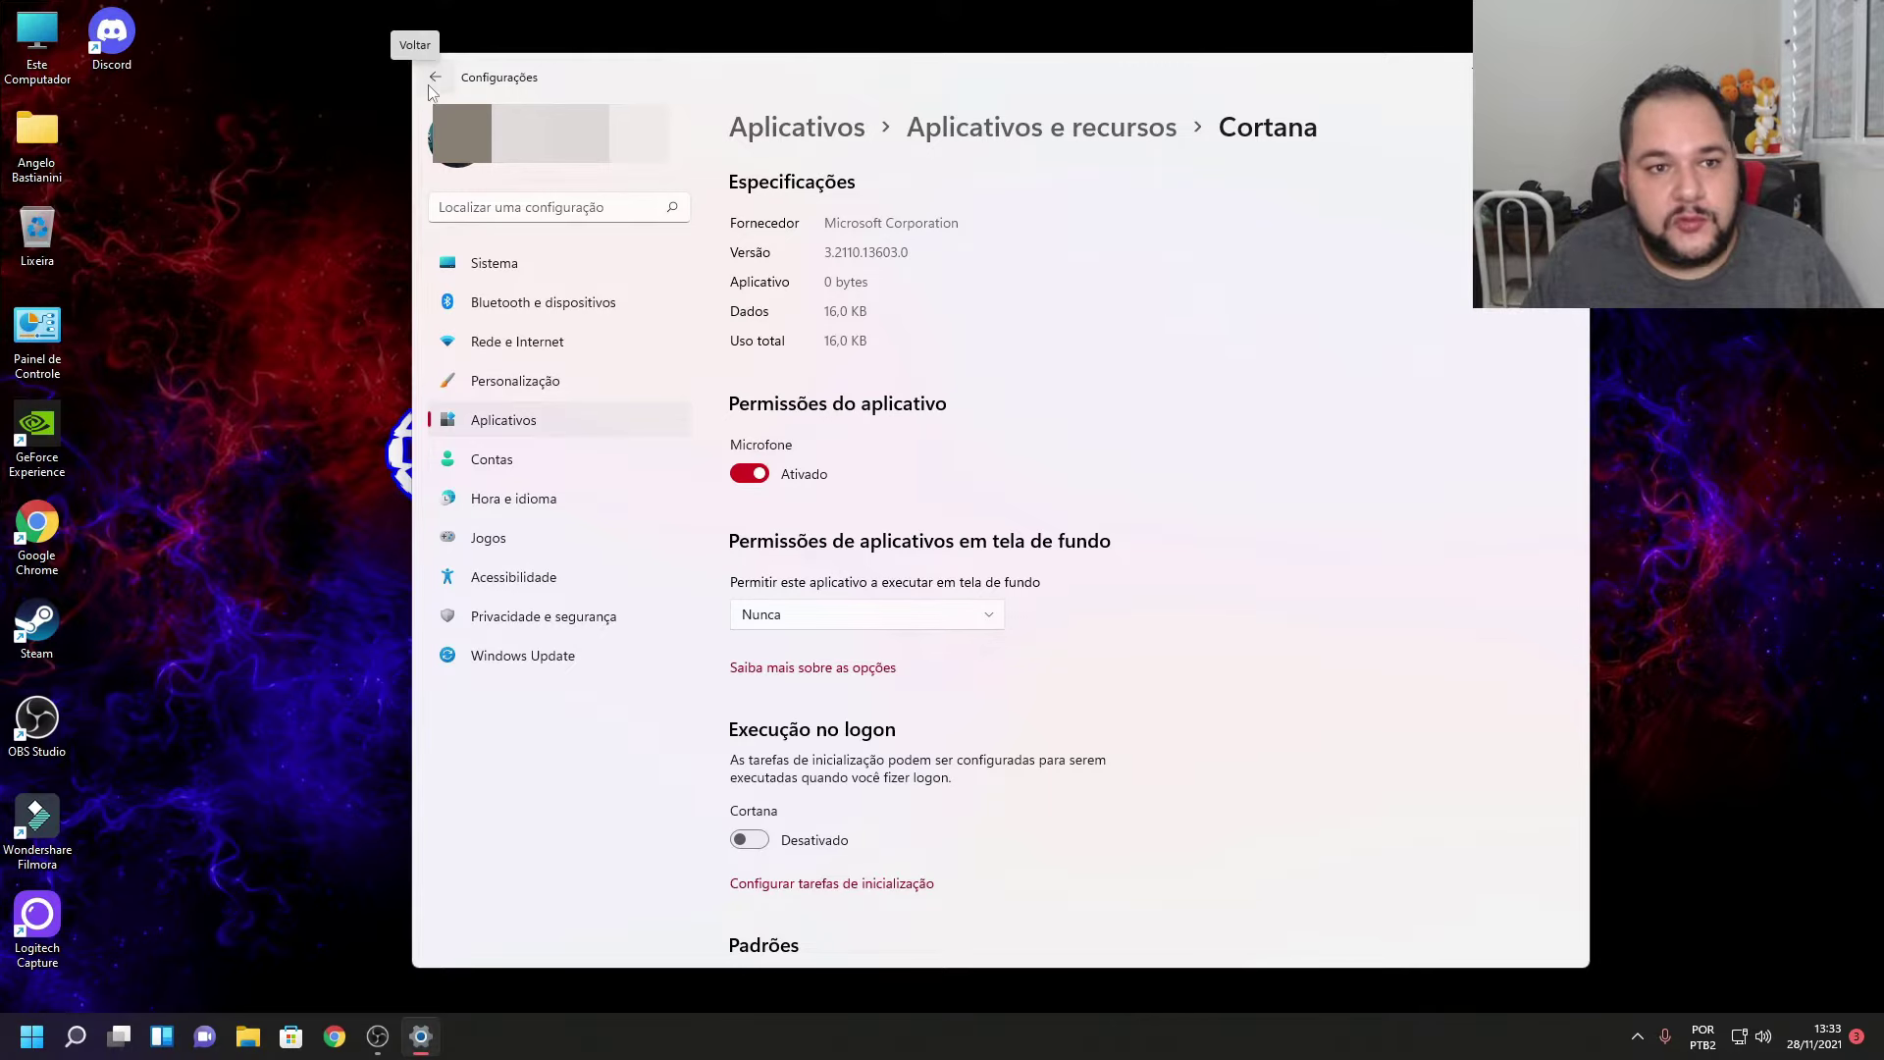
{"action": "left_click", "coordinate": [430, 80]}
Set the background permission of Email e Calendário to Nunca in its advanced options, and return to the app list.
{"action": "left_click", "coordinate": [1541, 579]}
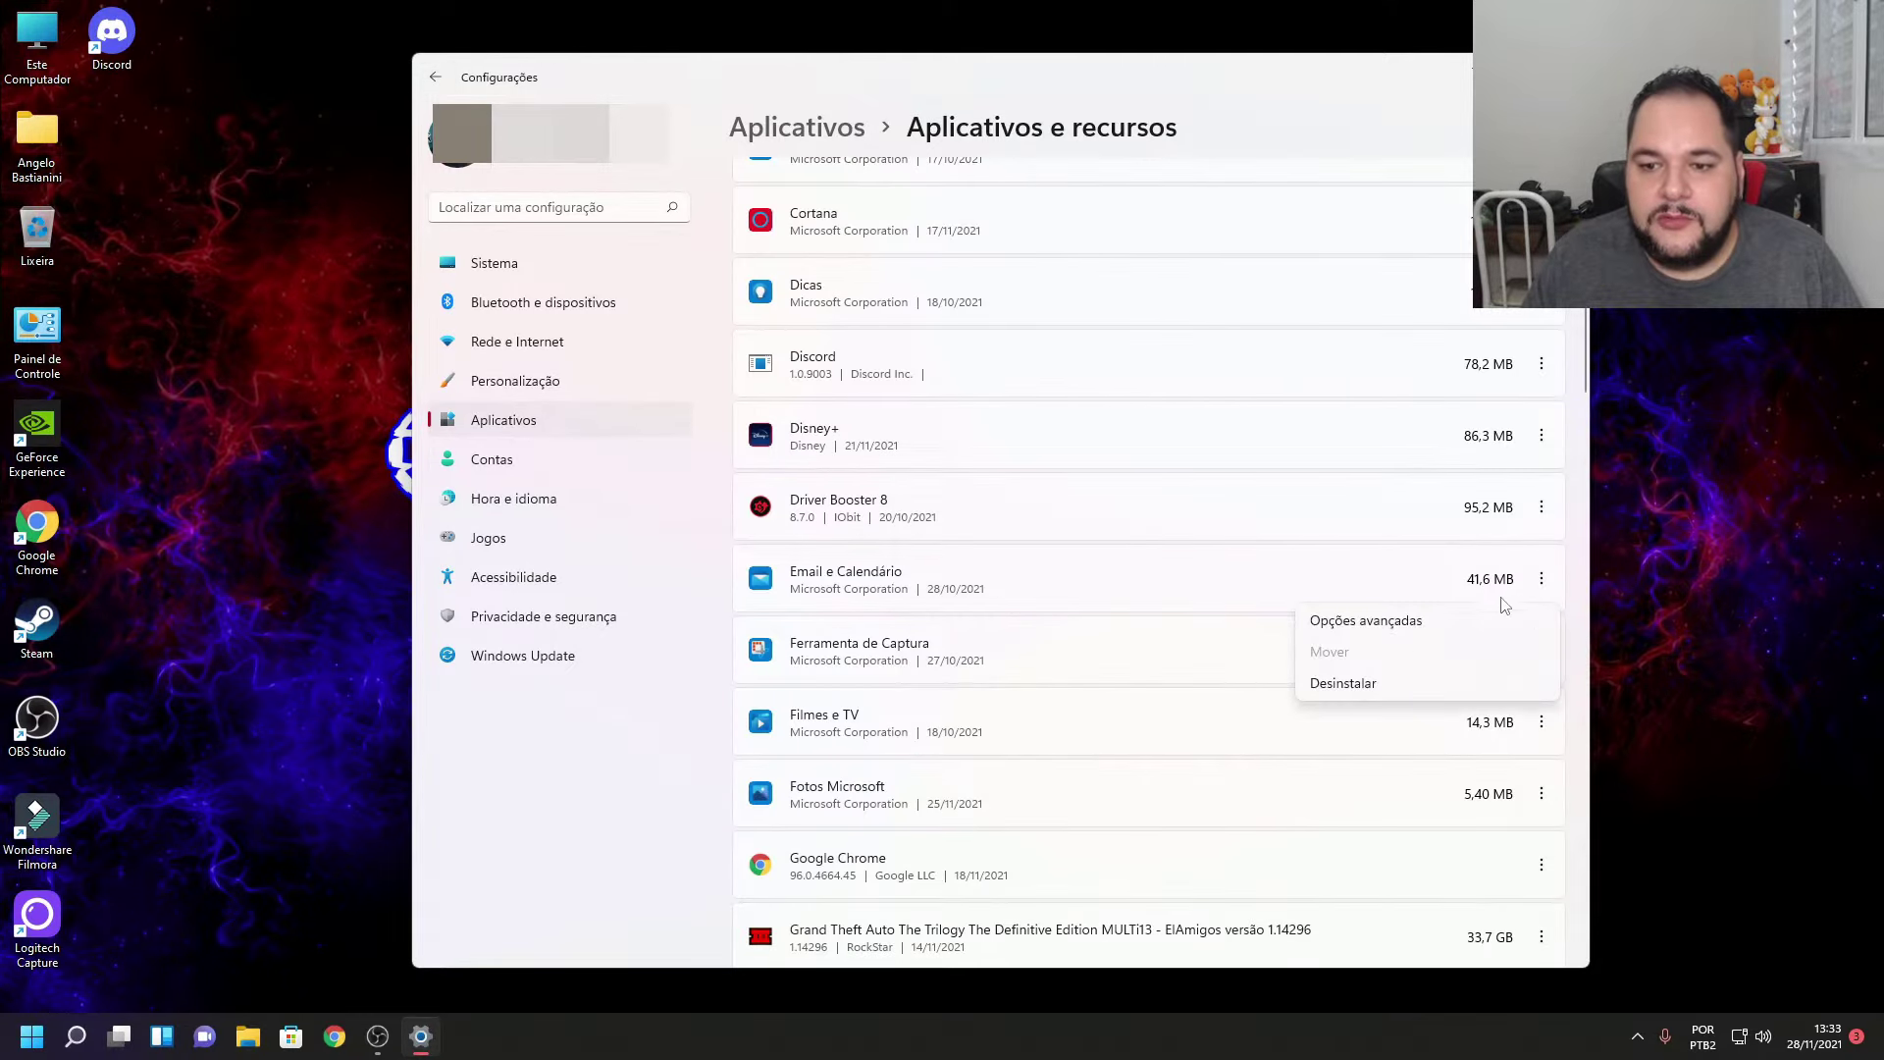
{"action": "left_click", "coordinate": [1370, 622]}
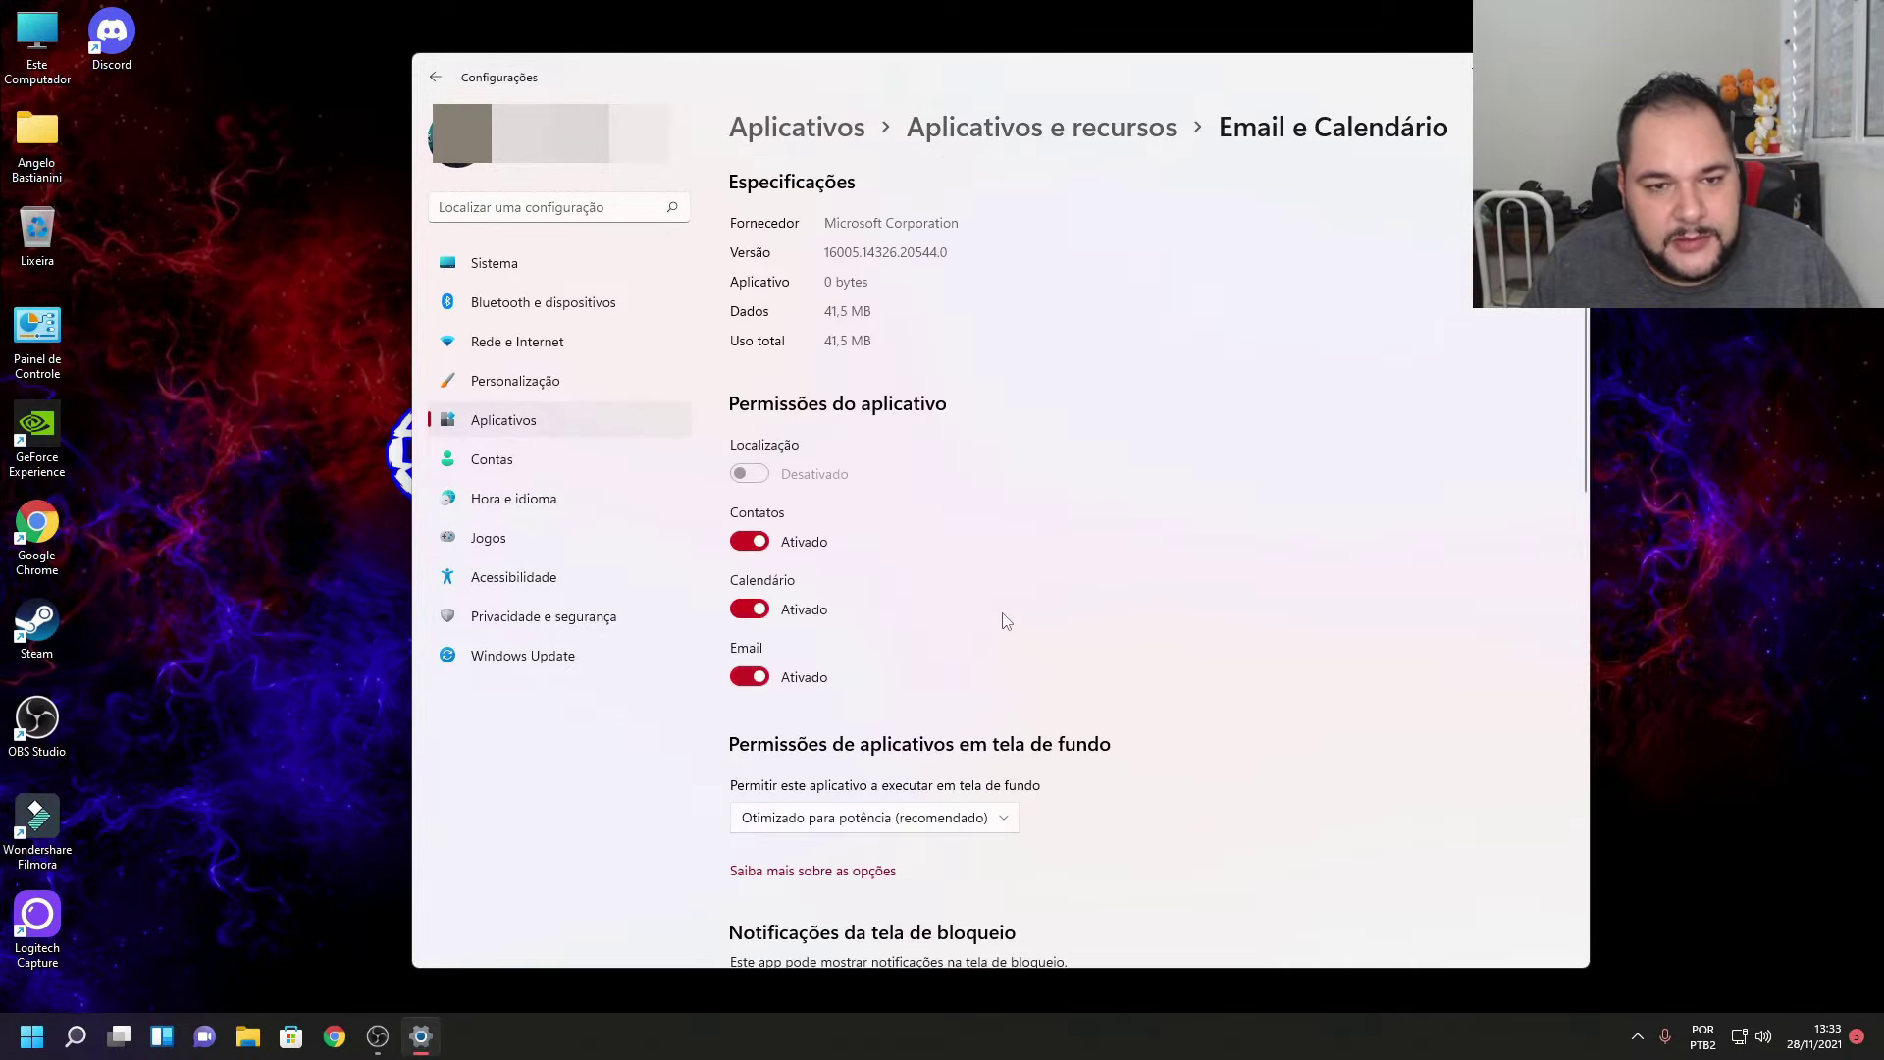
{"action": "left_click", "coordinate": [827, 823]}
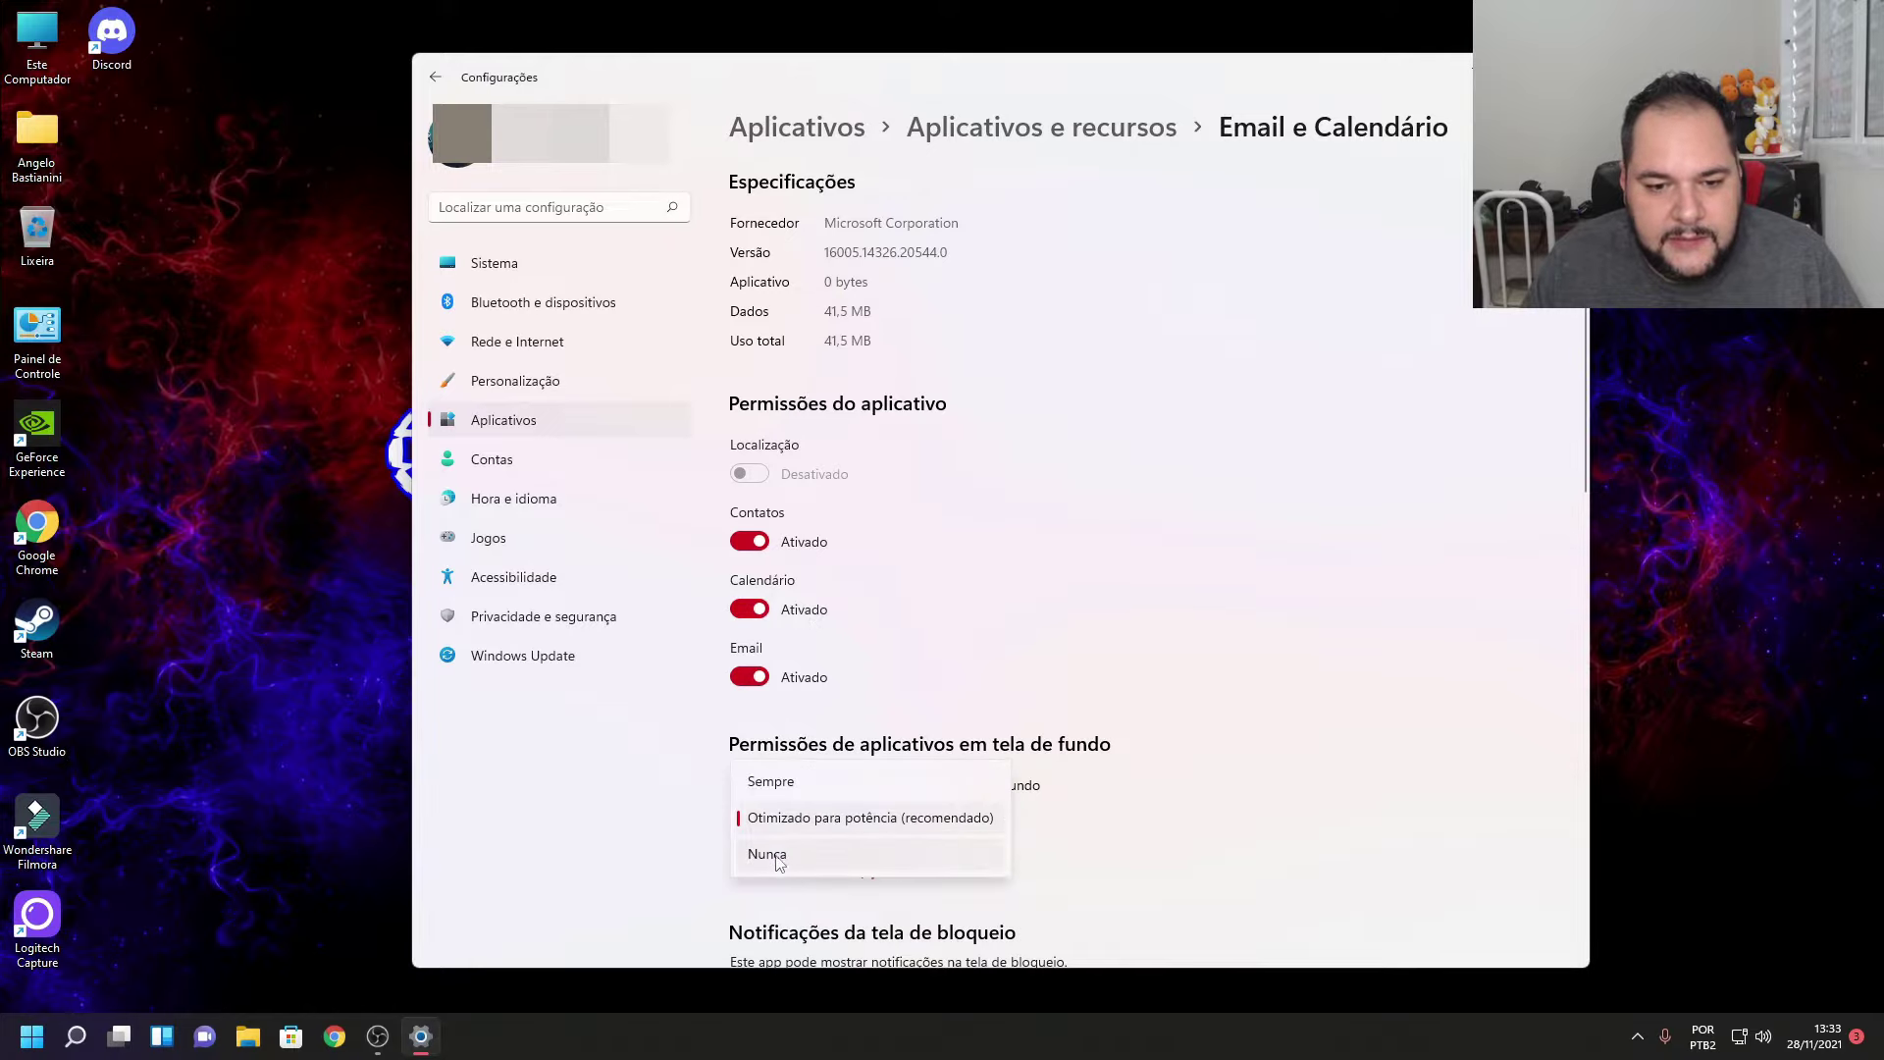
{"action": "left_click", "coordinate": [776, 859]}
{"action": "left_click", "coordinate": [435, 80]}
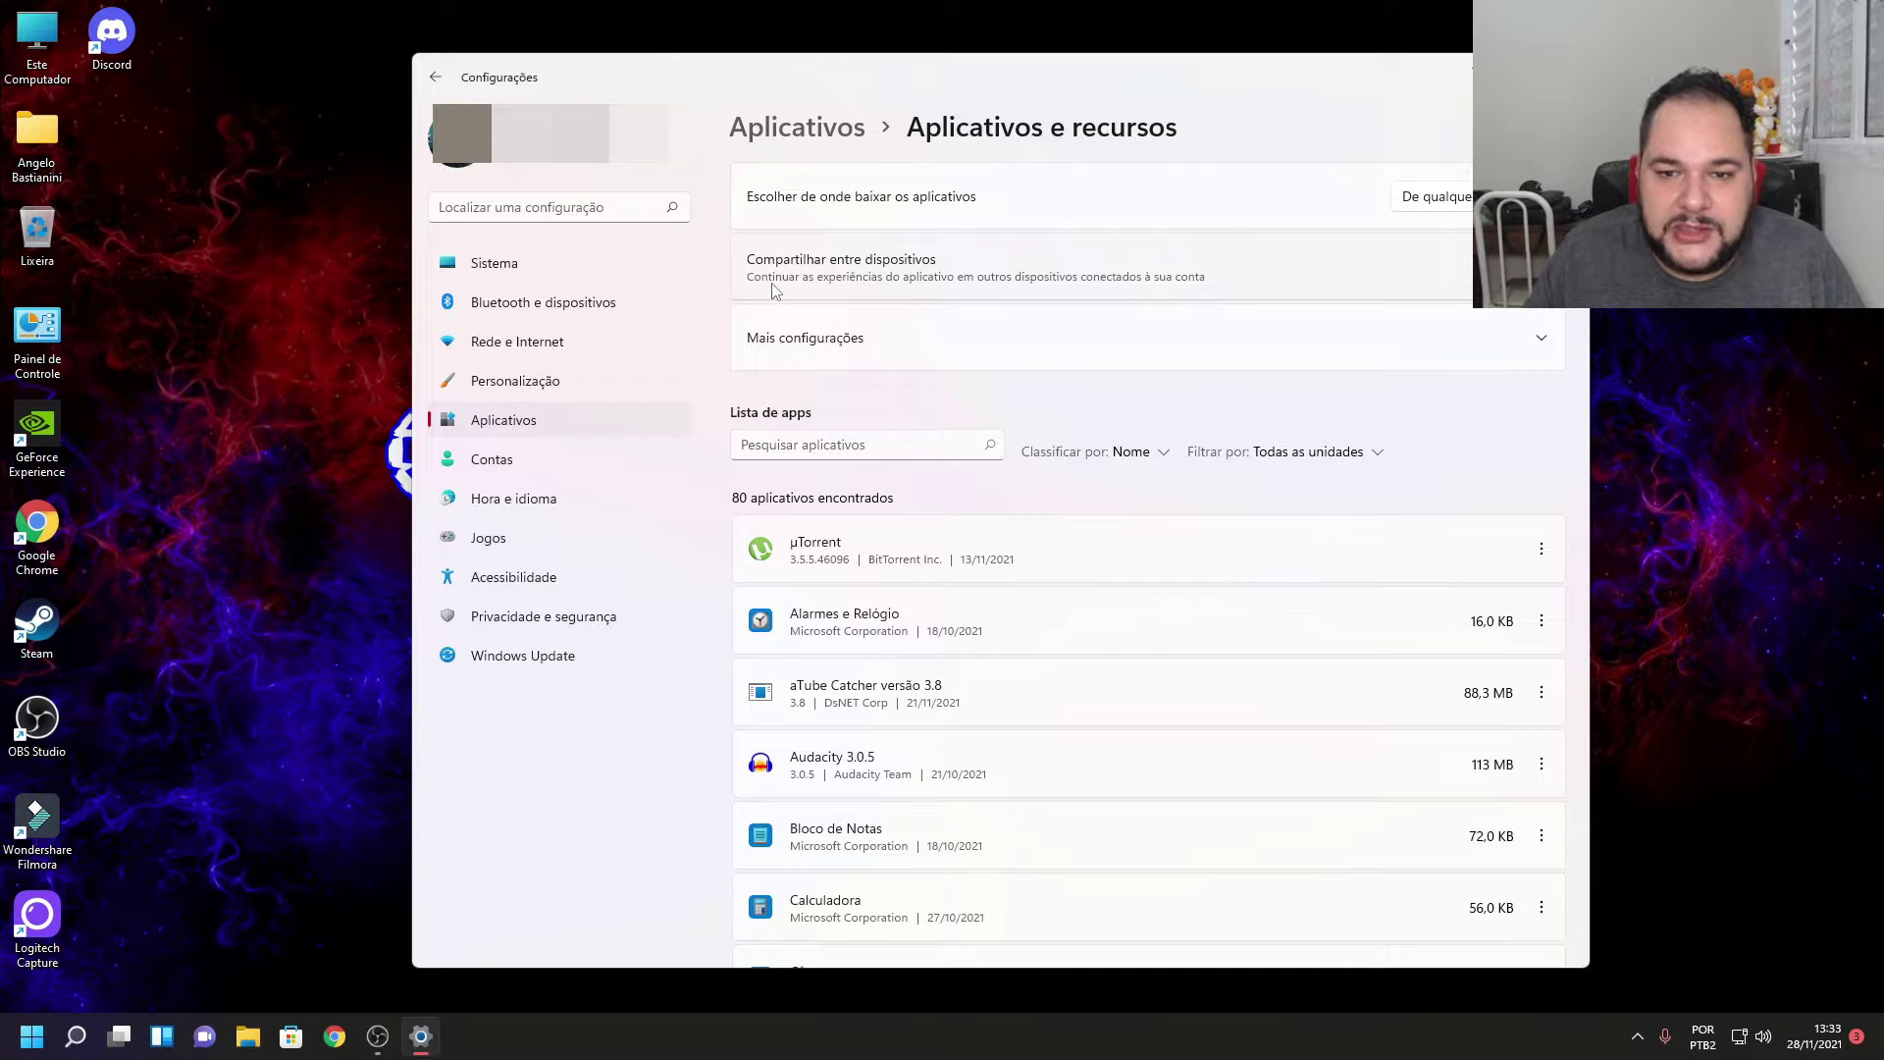
Check the background permission of Ferramenta de Captura in its advanced options, and return to the app list.
{"action": "scroll", "coordinate": [1387, 542], "scroll_direction": "down", "scroll_amount": 12}
{"action": "scroll", "coordinate": [1205, 492], "scroll_direction": "up", "scroll_amount": 6}
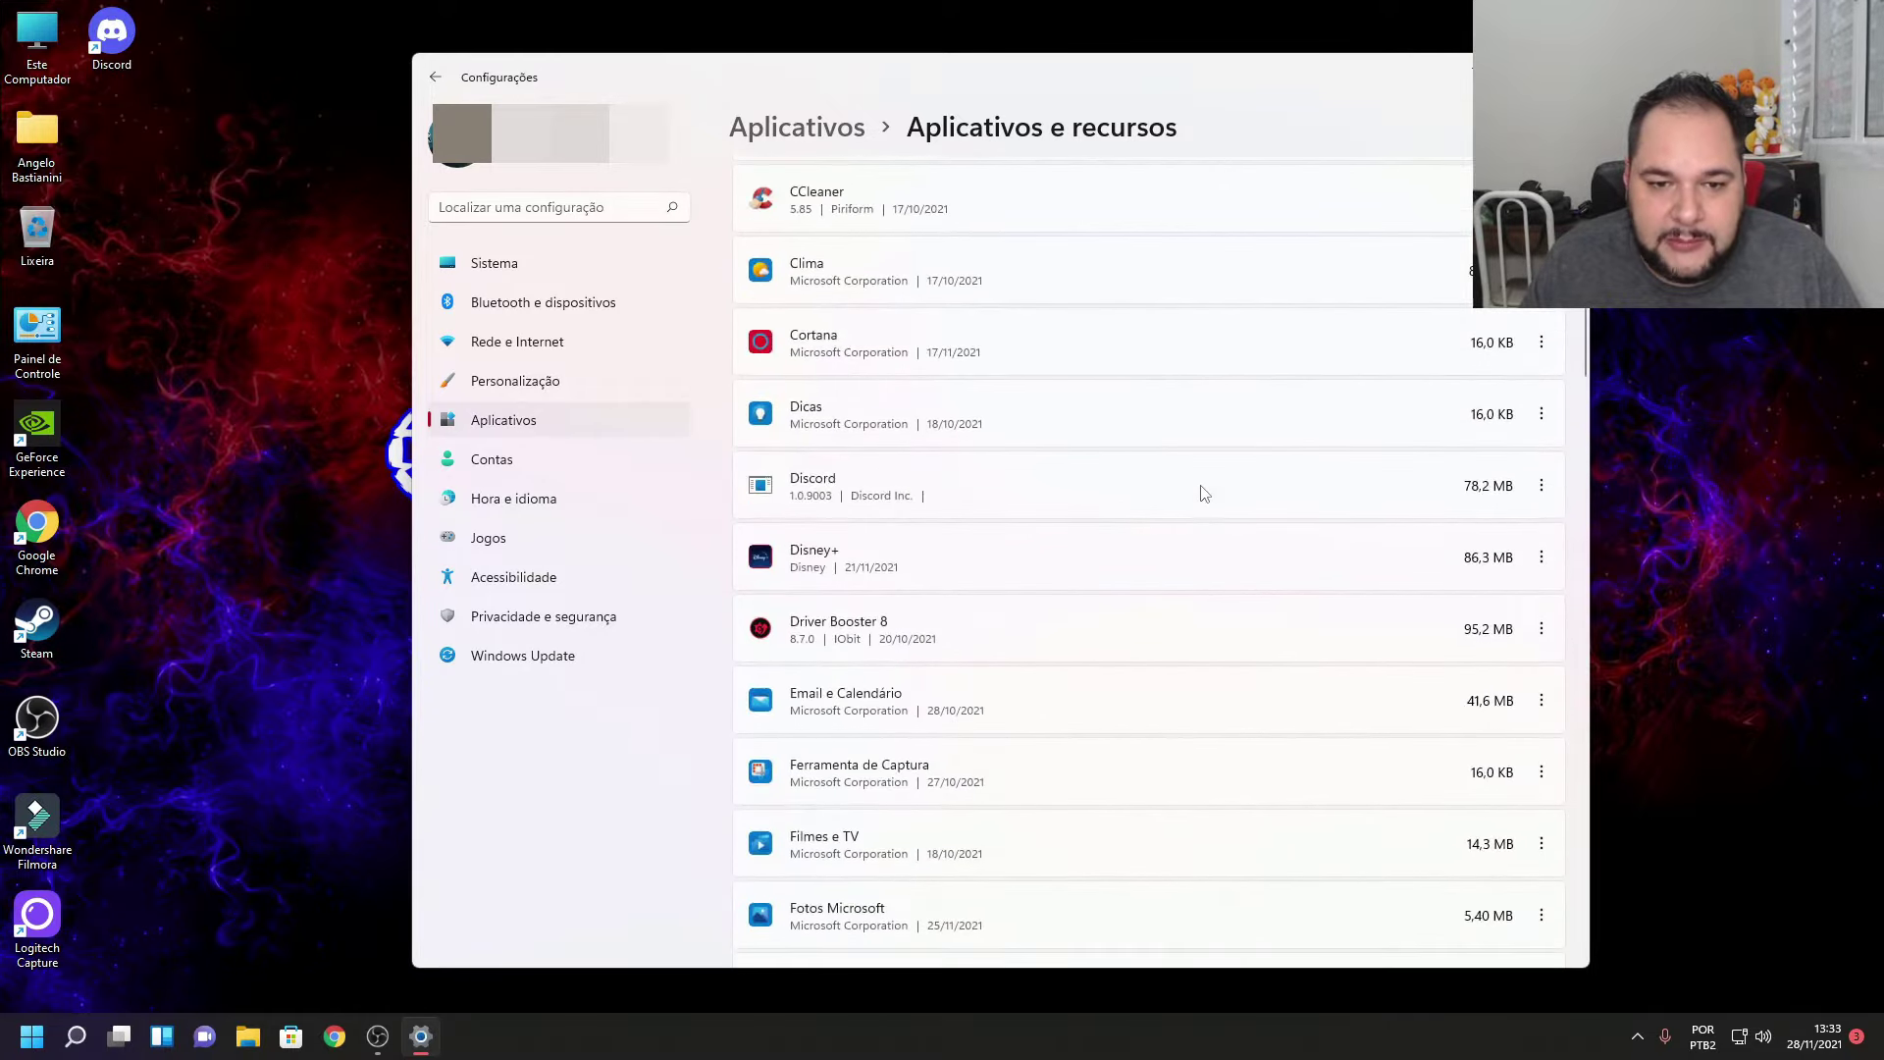
{"action": "scroll", "coordinate": [1204, 492], "scroll_direction": "down", "scroll_amount": 6}
{"action": "scroll", "coordinate": [1188, 489], "scroll_direction": "up", "scroll_amount": 6}
{"action": "scroll", "coordinate": [793, 731], "scroll_direction": "down", "scroll_amount": 1}
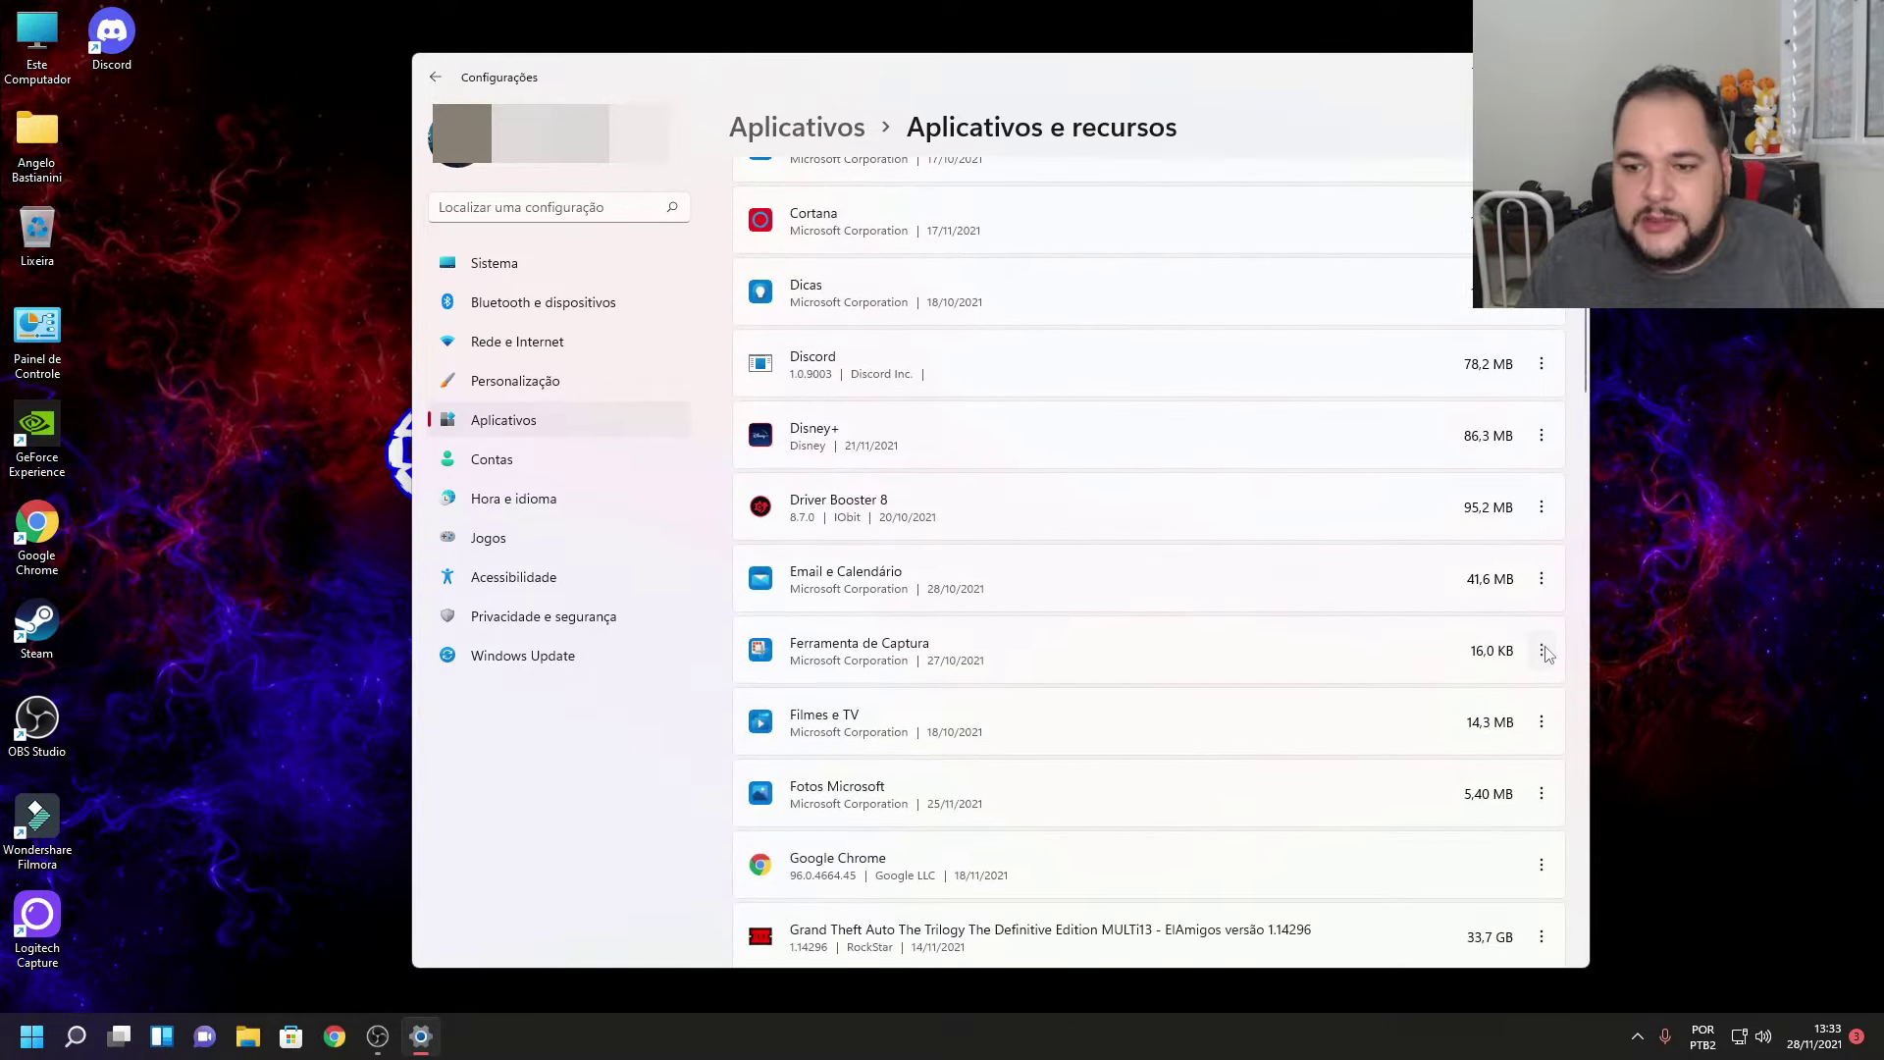
{"action": "left_click", "coordinate": [1542, 636]}
{"action": "left_click", "coordinate": [1374, 692]}
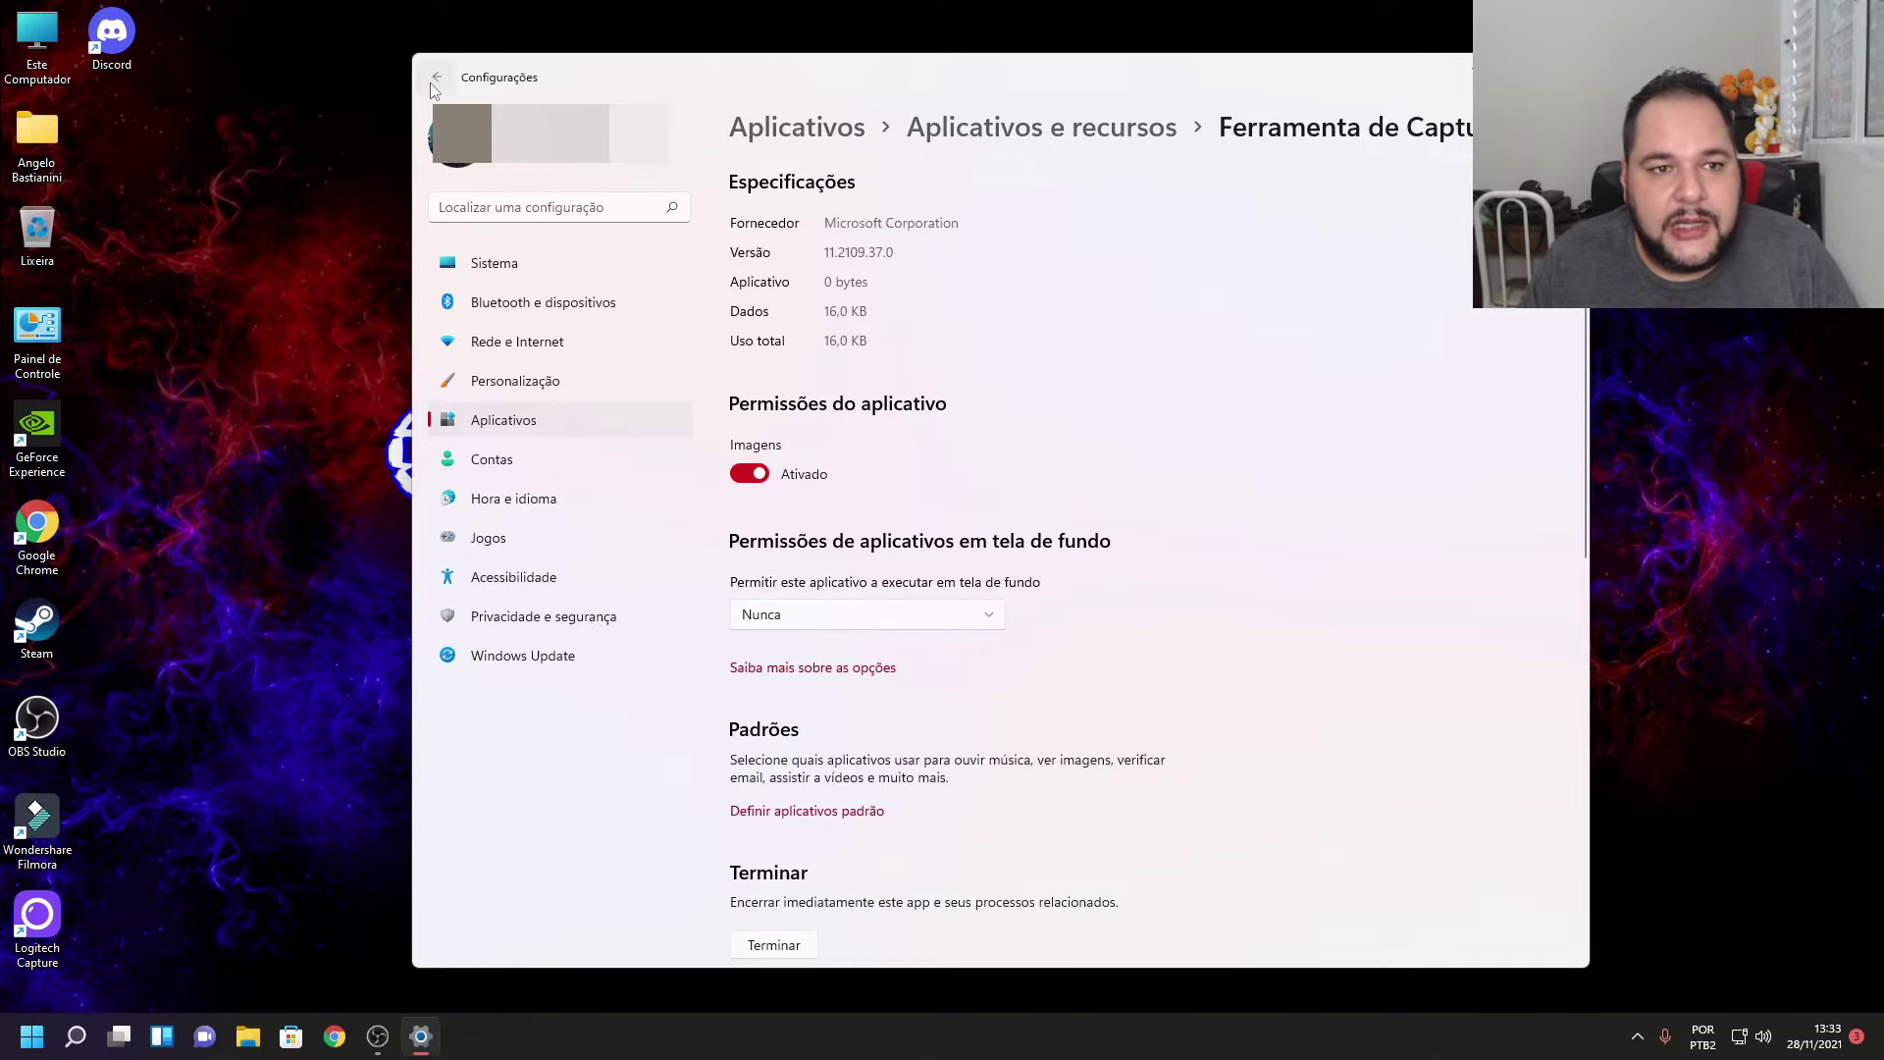
{"action": "left_click", "coordinate": [435, 78]}
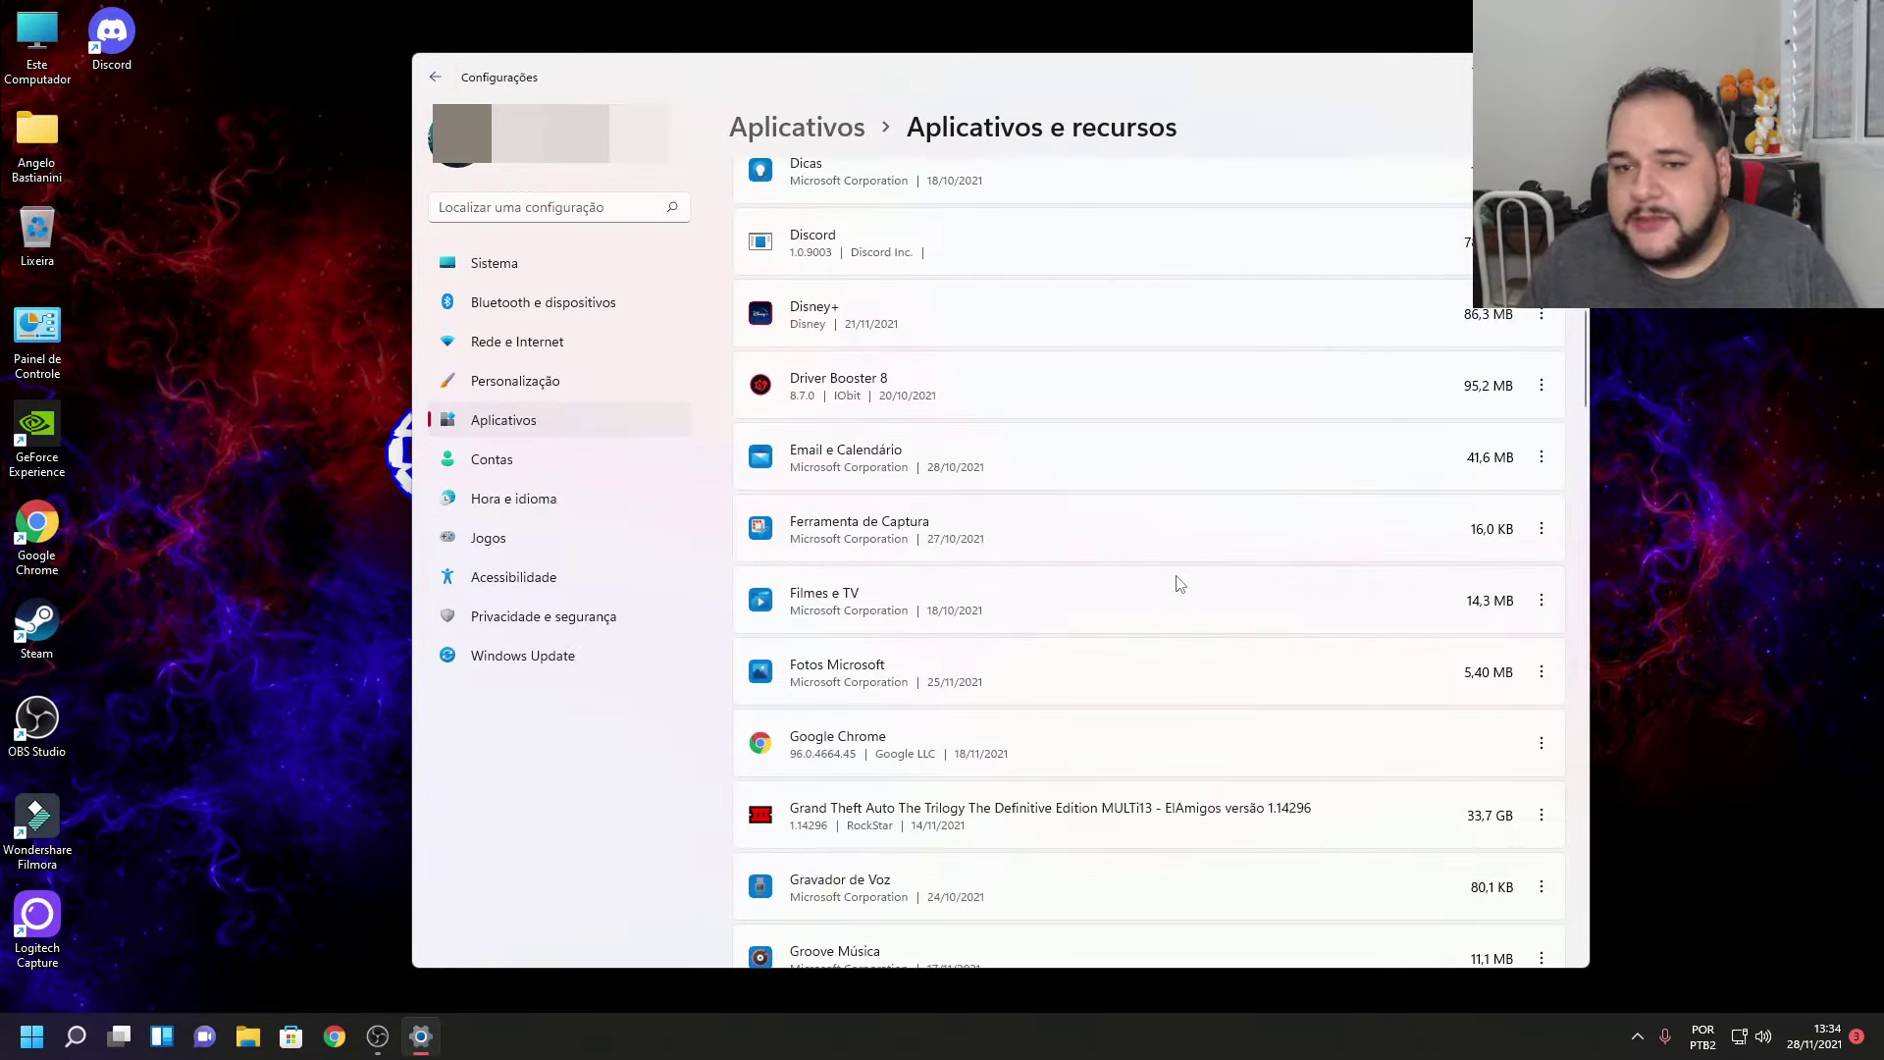
Set the background permission of Mapas to Nunca in its advanced options, and return to the app list.
{"action": "scroll", "coordinate": [966, 580], "scroll_direction": "down", "scroll_amount": 3}
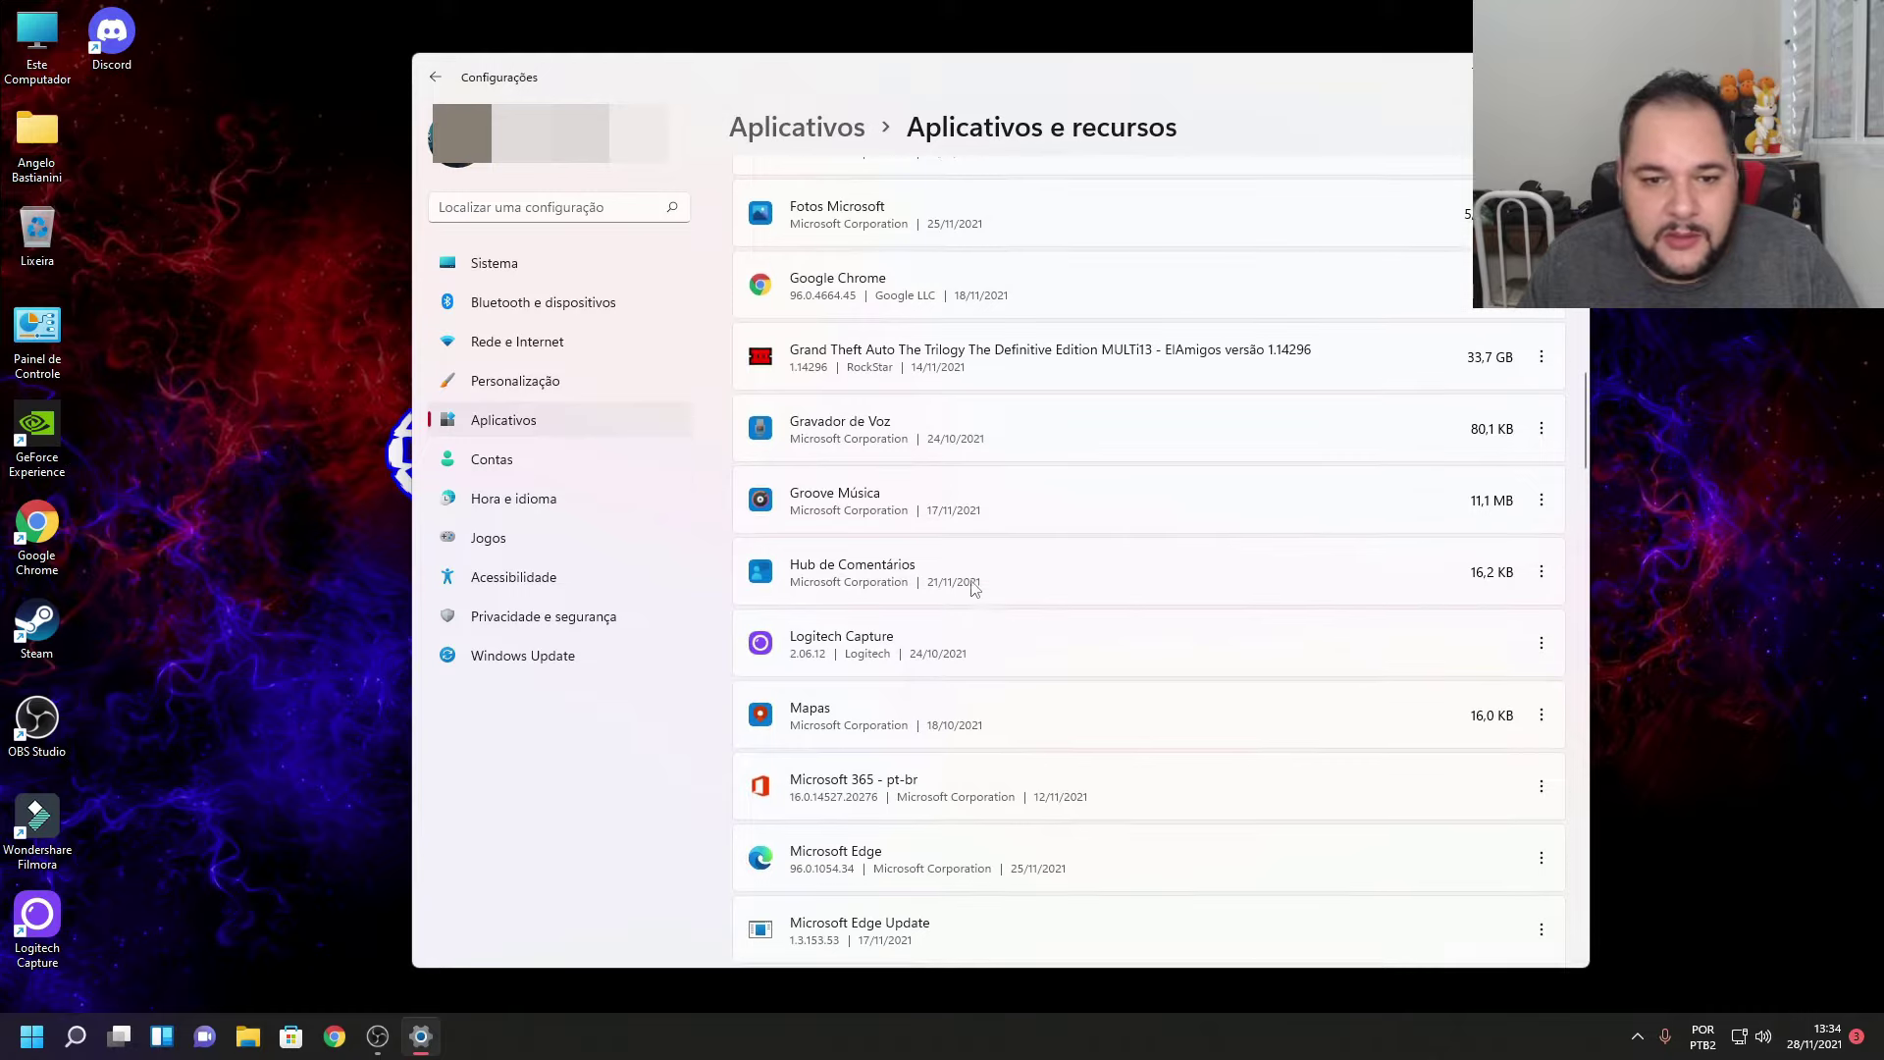
{"action": "scroll", "coordinate": [972, 587], "scroll_direction": "up", "scroll_amount": 4}
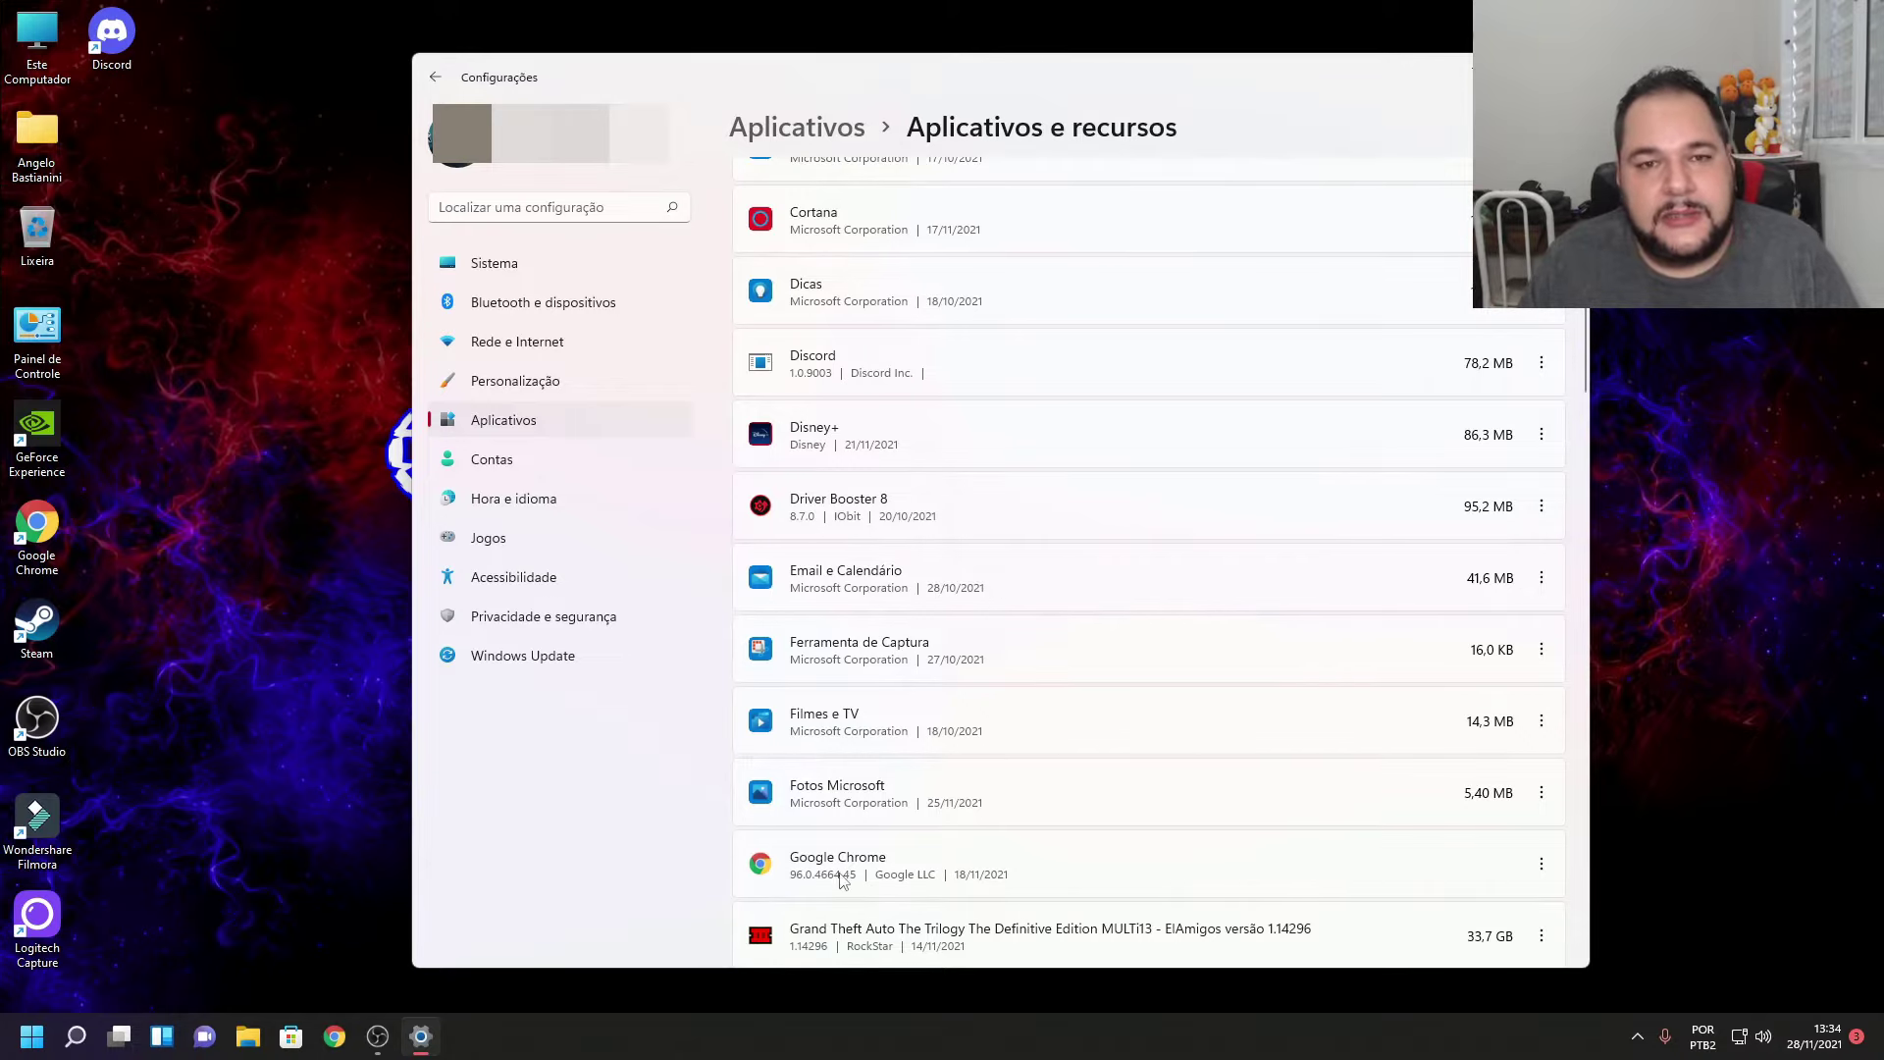
{"action": "scroll", "coordinate": [799, 700], "scroll_direction": "down", "scroll_amount": 5}
{"action": "scroll", "coordinate": [799, 690], "scroll_direction": "down", "scroll_amount": 4}
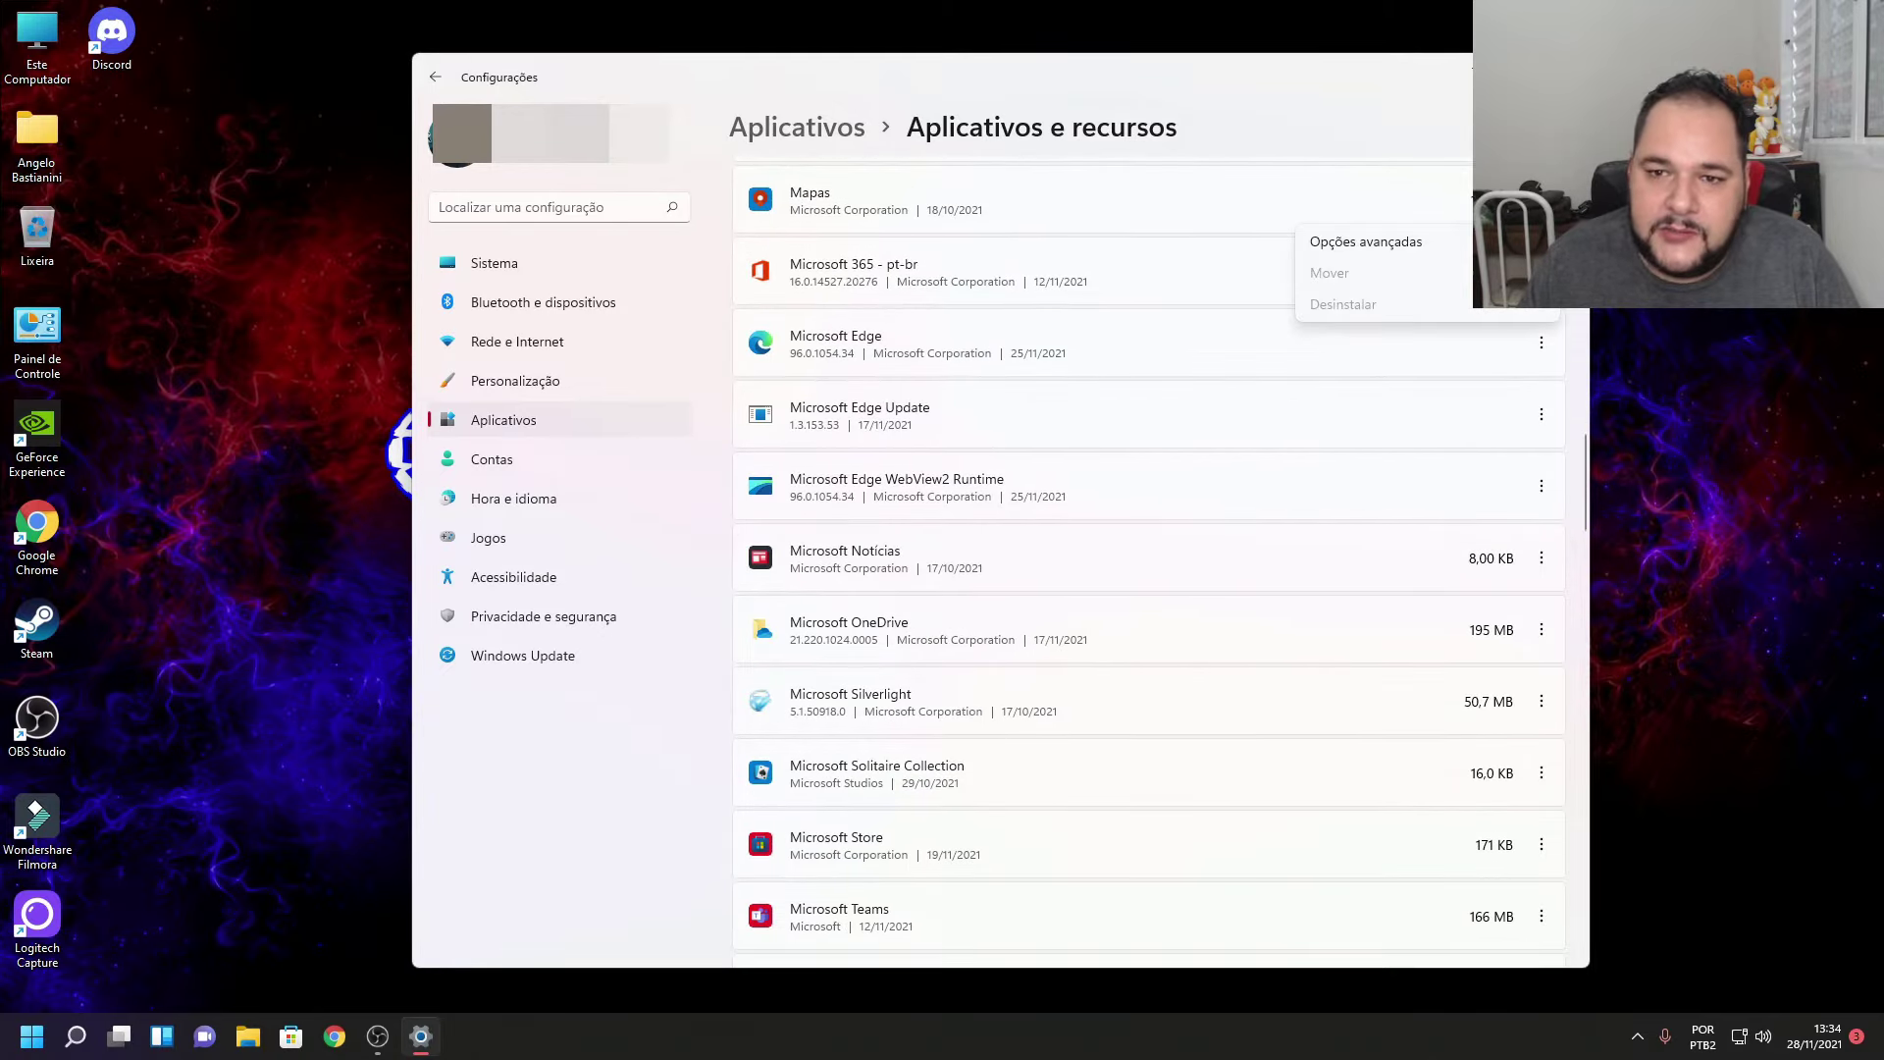
{"action": "left_click", "coordinate": [75, 1036]}
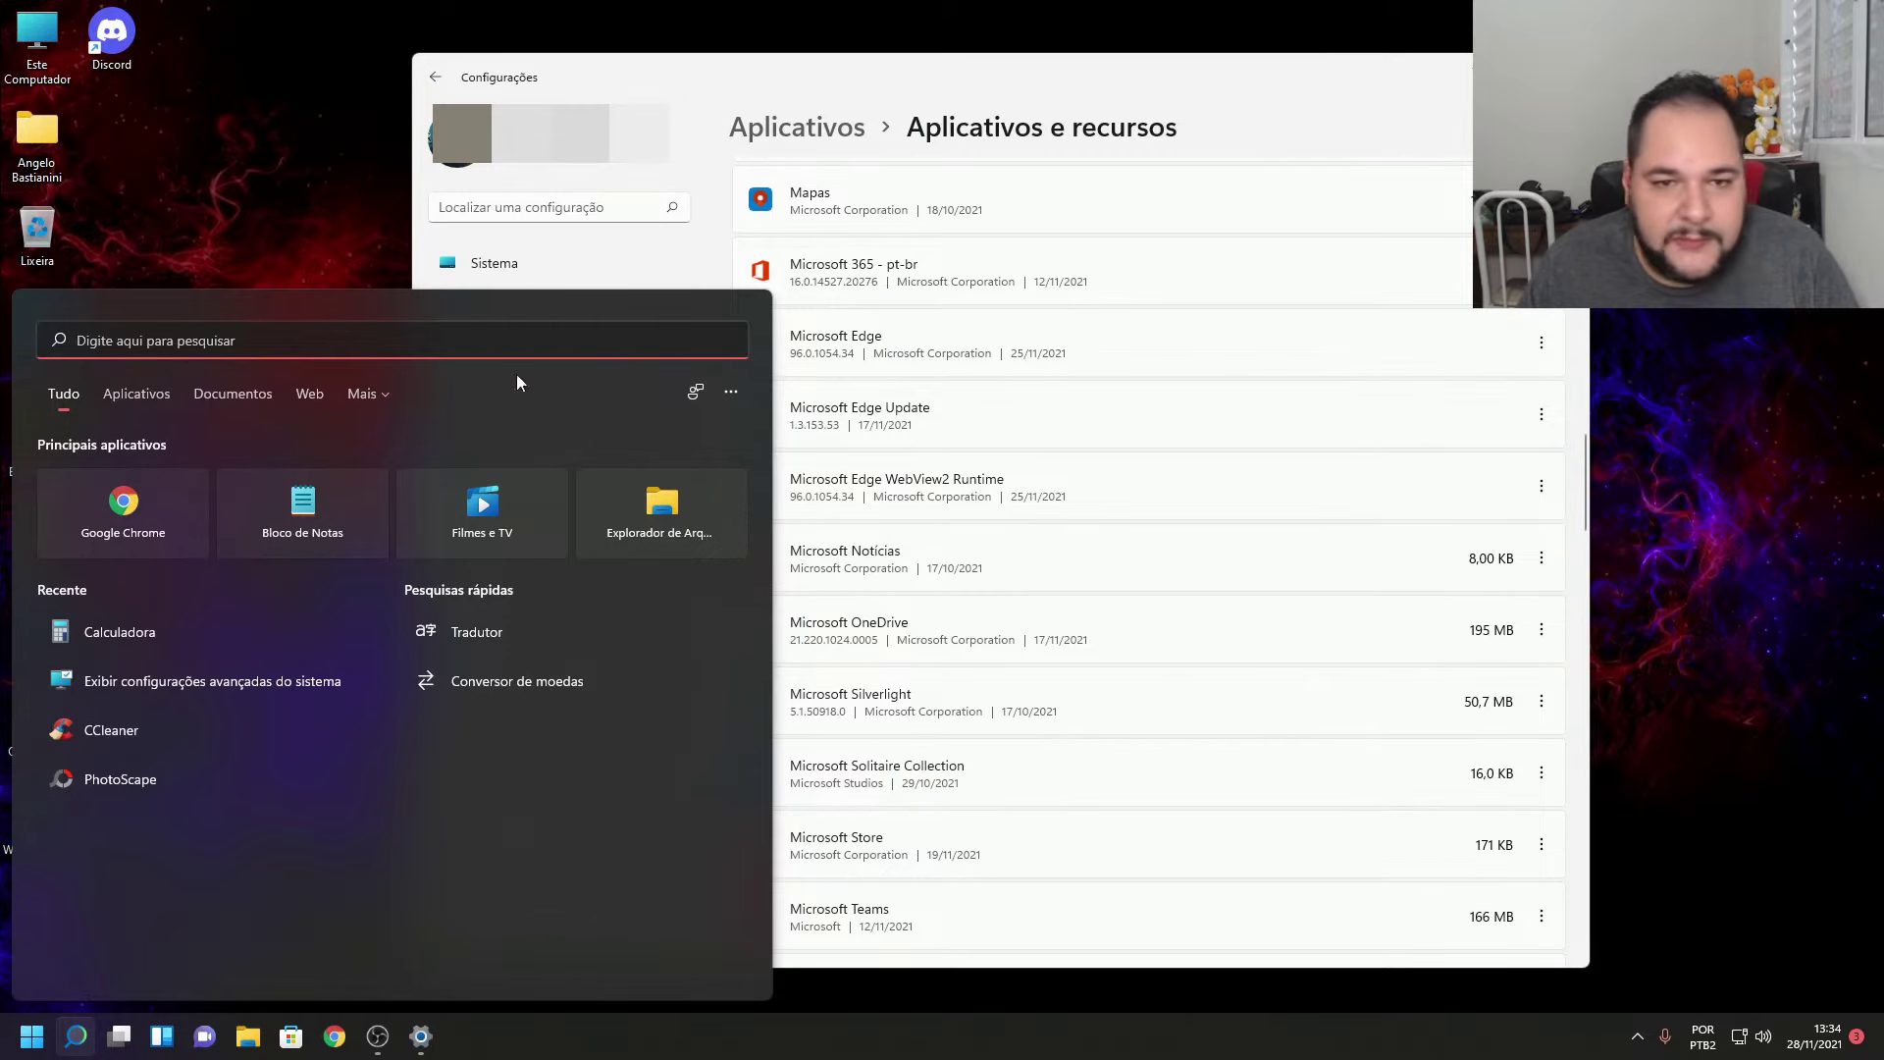
{"action": "left_click", "coordinate": [1542, 199]}
{"action": "left_click", "coordinate": [1465, 246]}
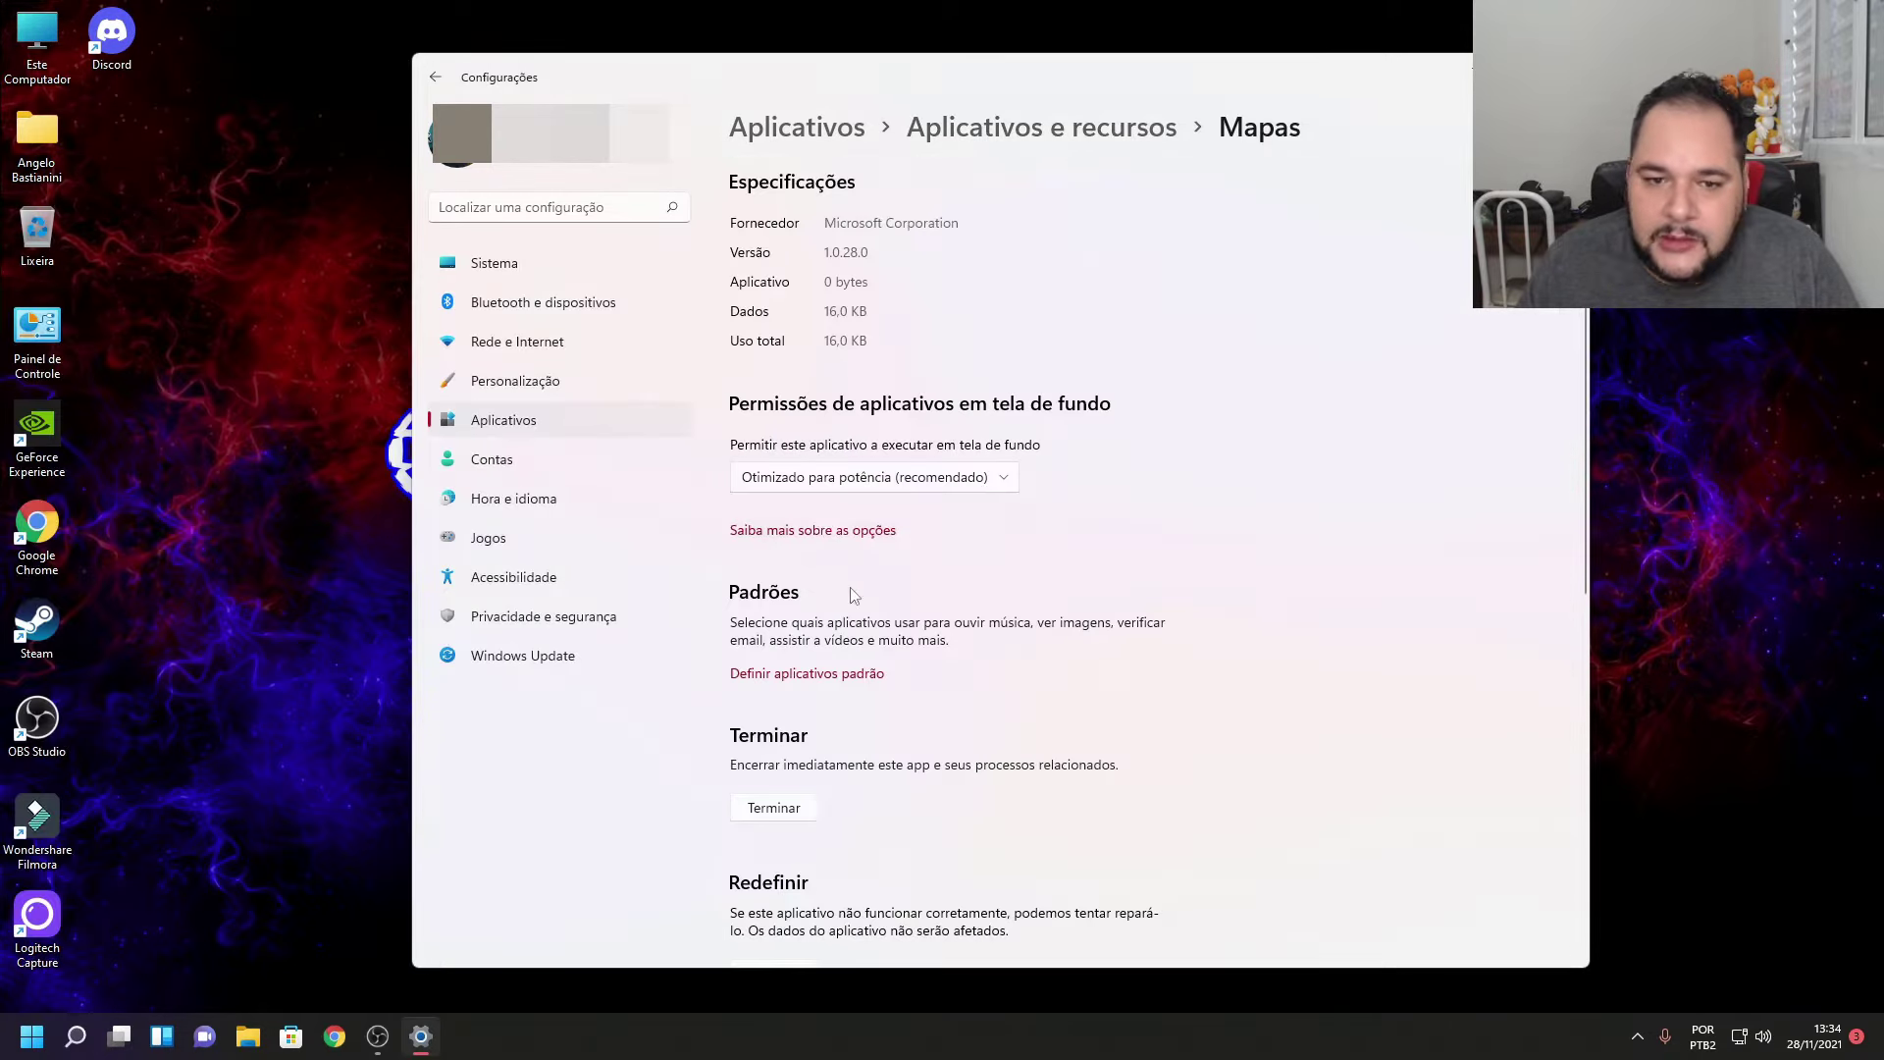
{"action": "left_click", "coordinate": [876, 481]}
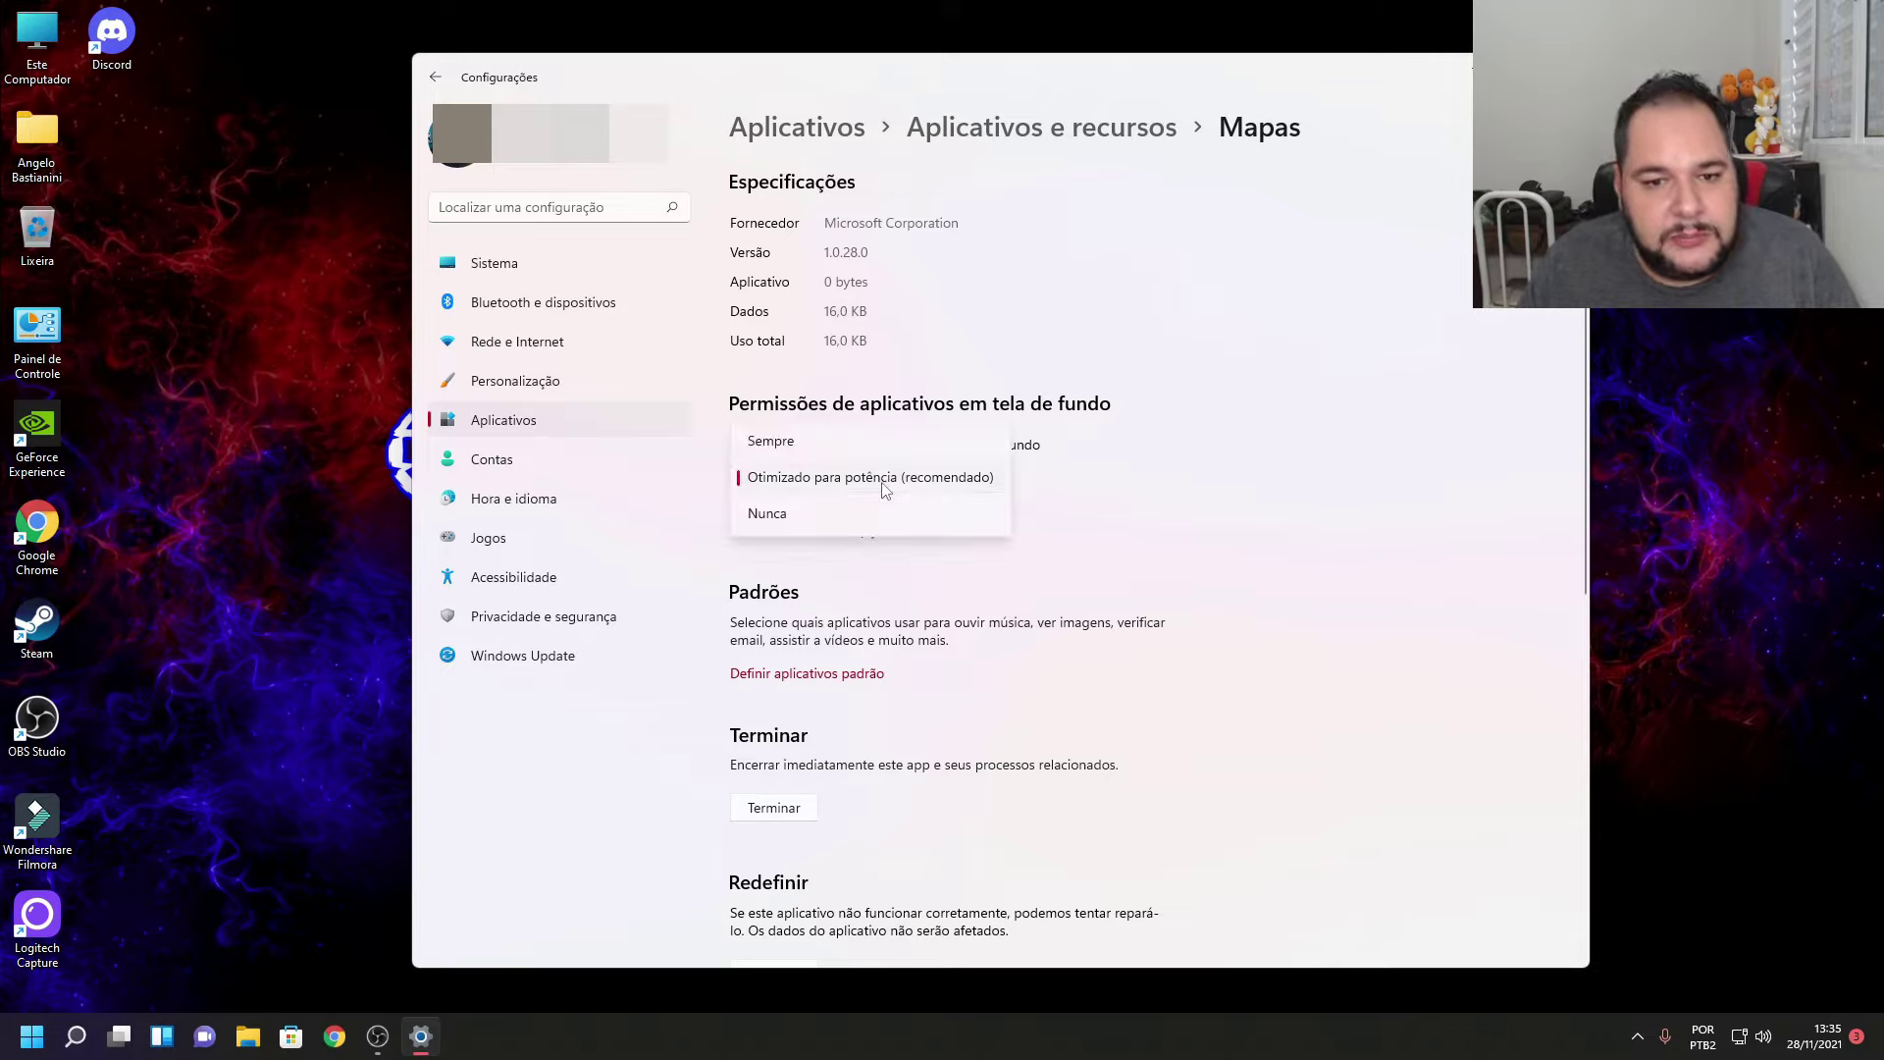
{"action": "left_click", "coordinate": [776, 513]}
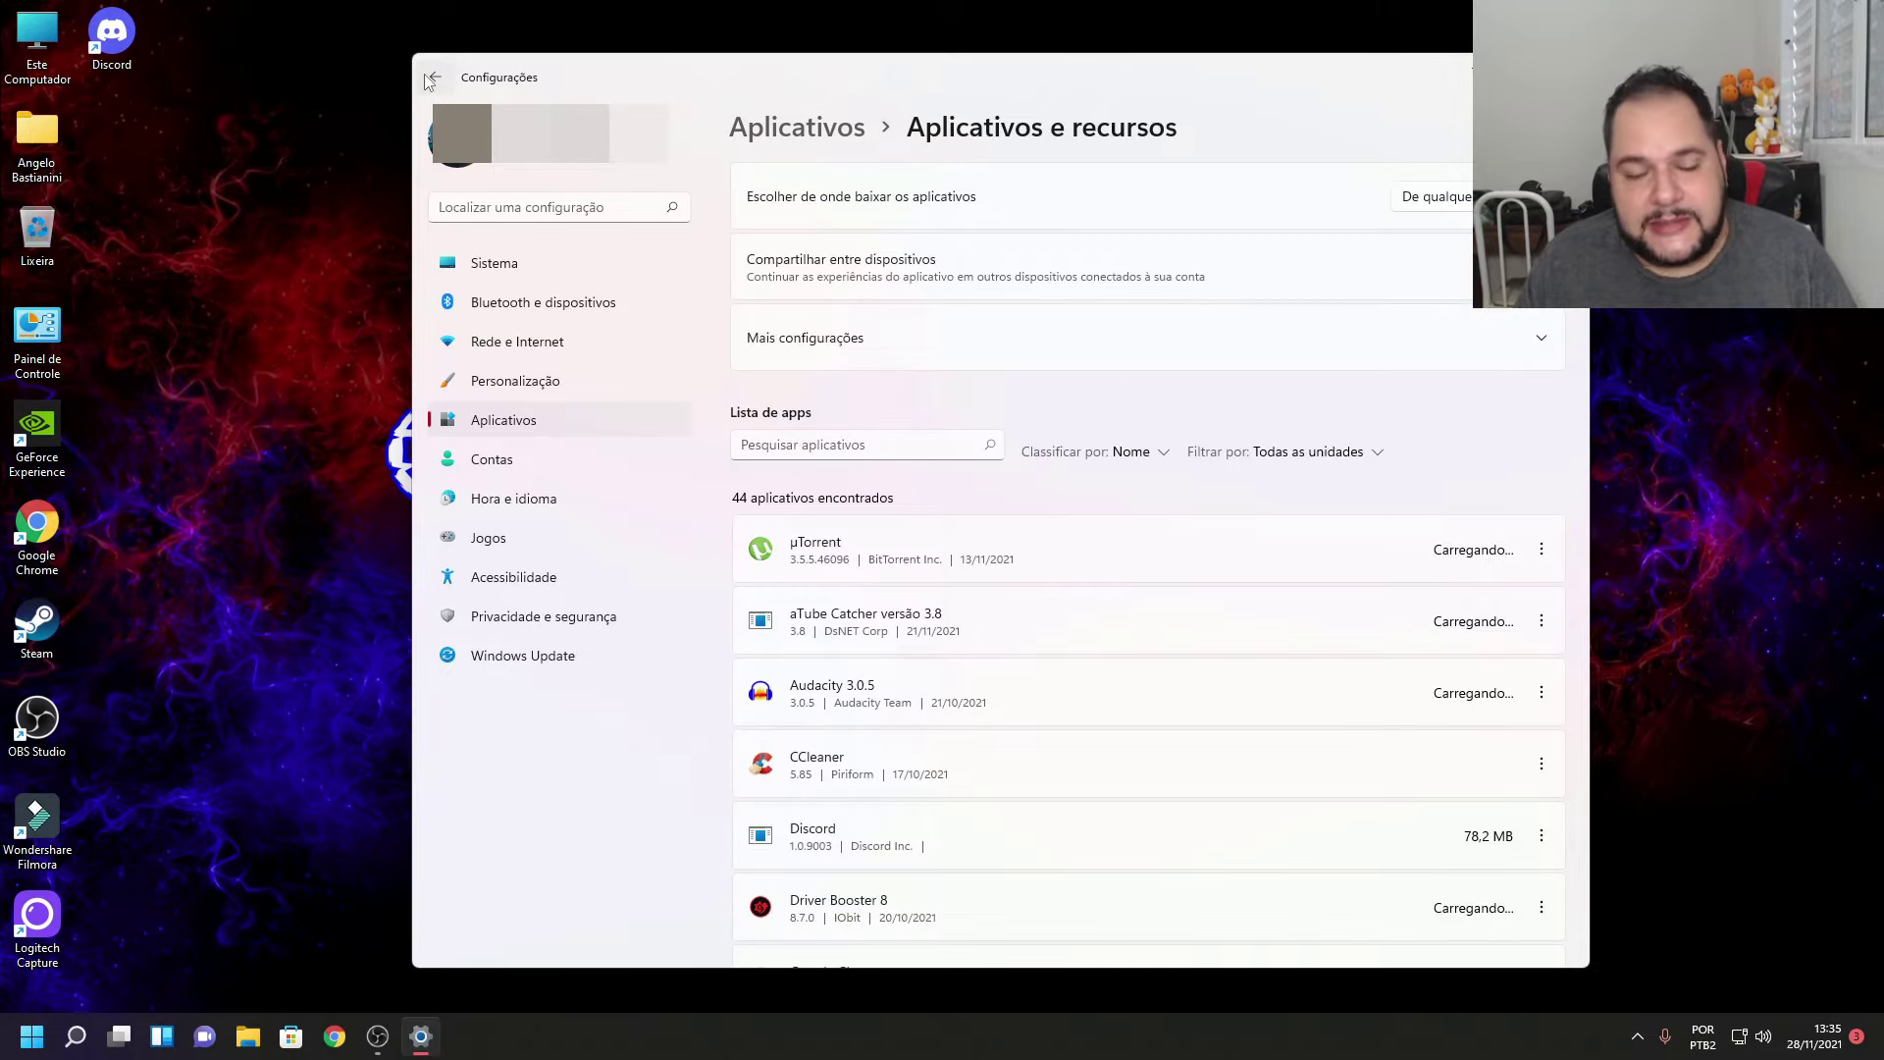